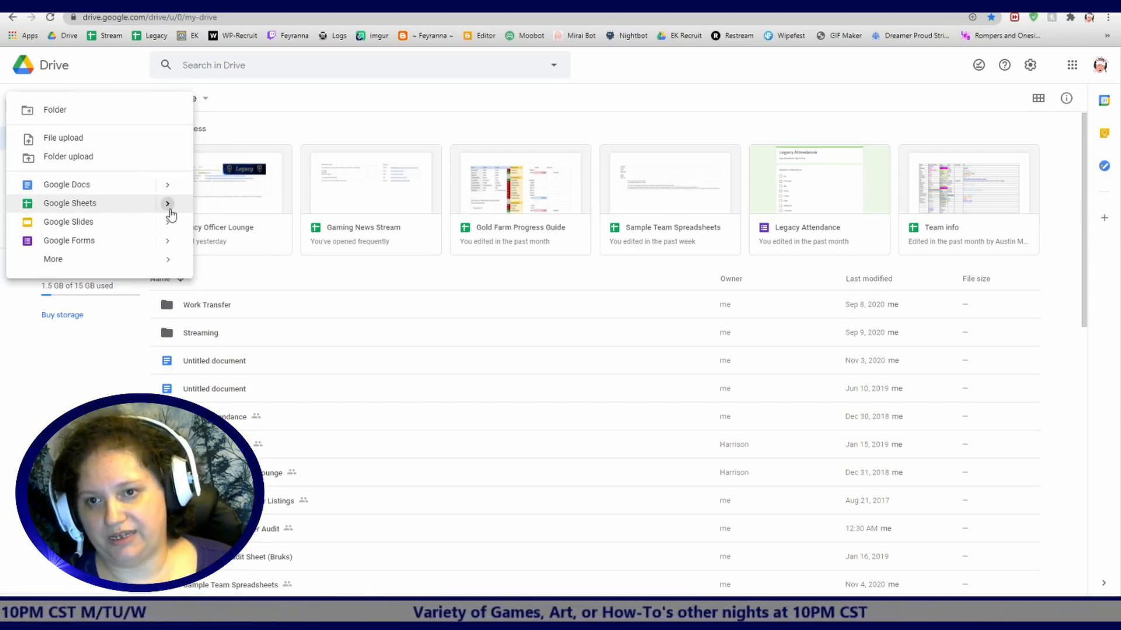
Create a new blank Google Sheets spreadsheet from Drive
mouse_move(172, 210)
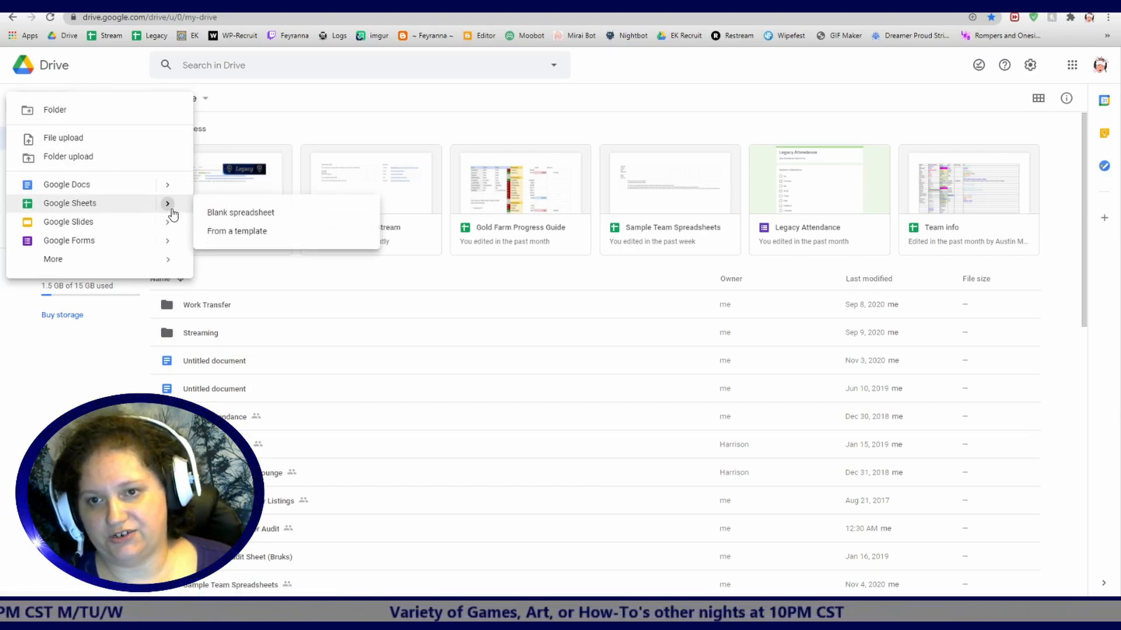
left_click(237, 214)
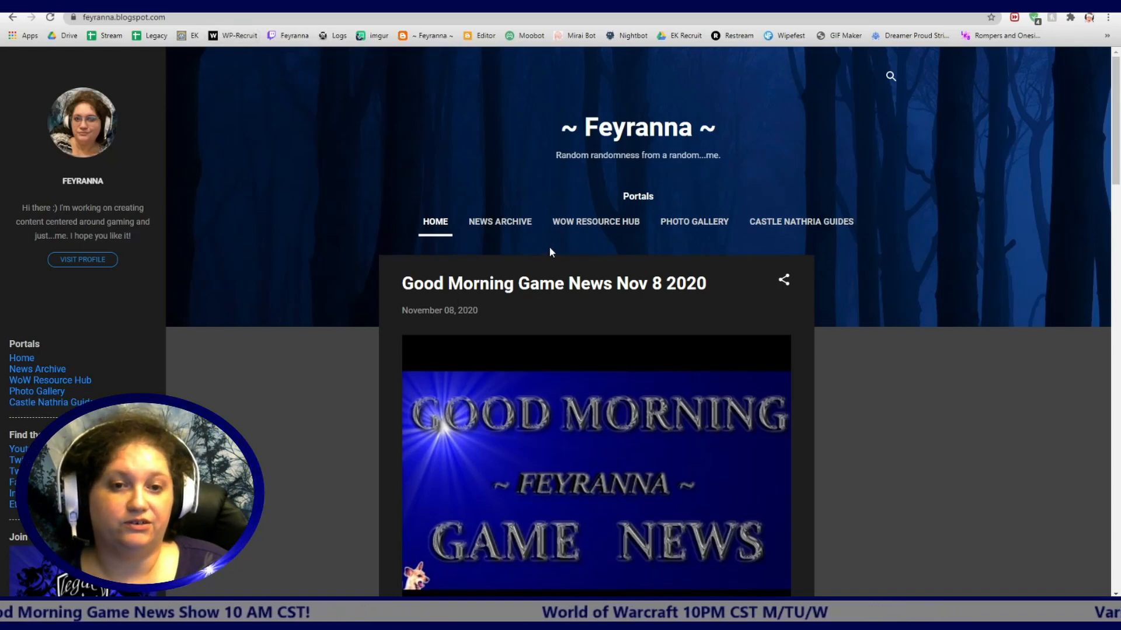
Open the blog's WoW Resource Hub page and look through its contents
left_click(604, 226)
scroll(455, 360, "down", 5)
scroll(456, 360, "down", 4)
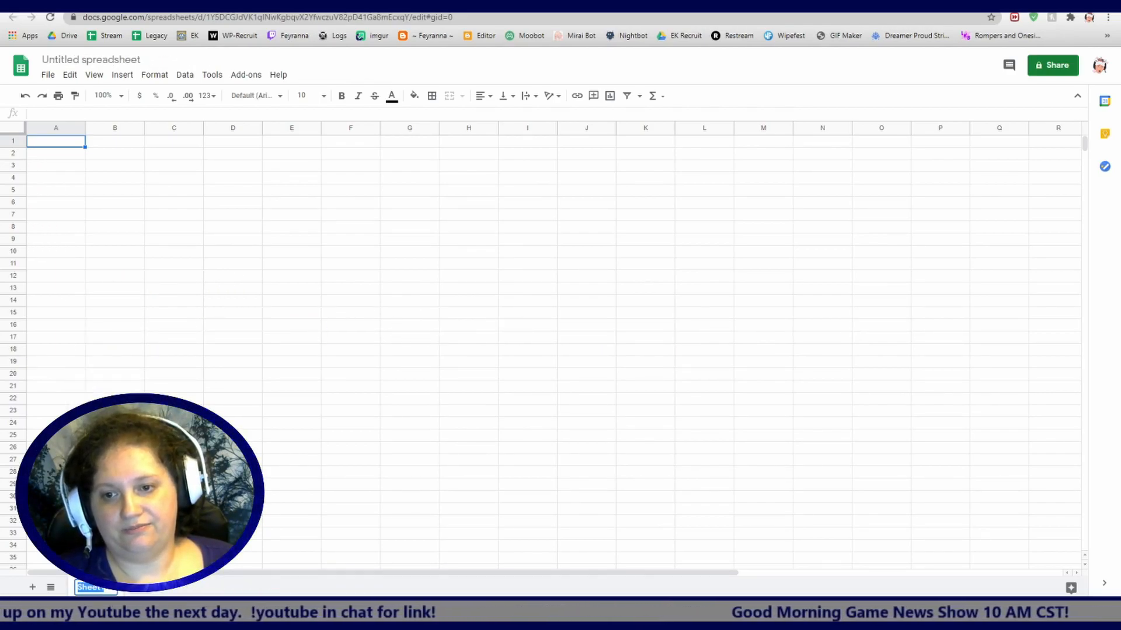
Rename the new spreadsheet's first sheet Attendance and add a second sheet named Copy
type("Attend")
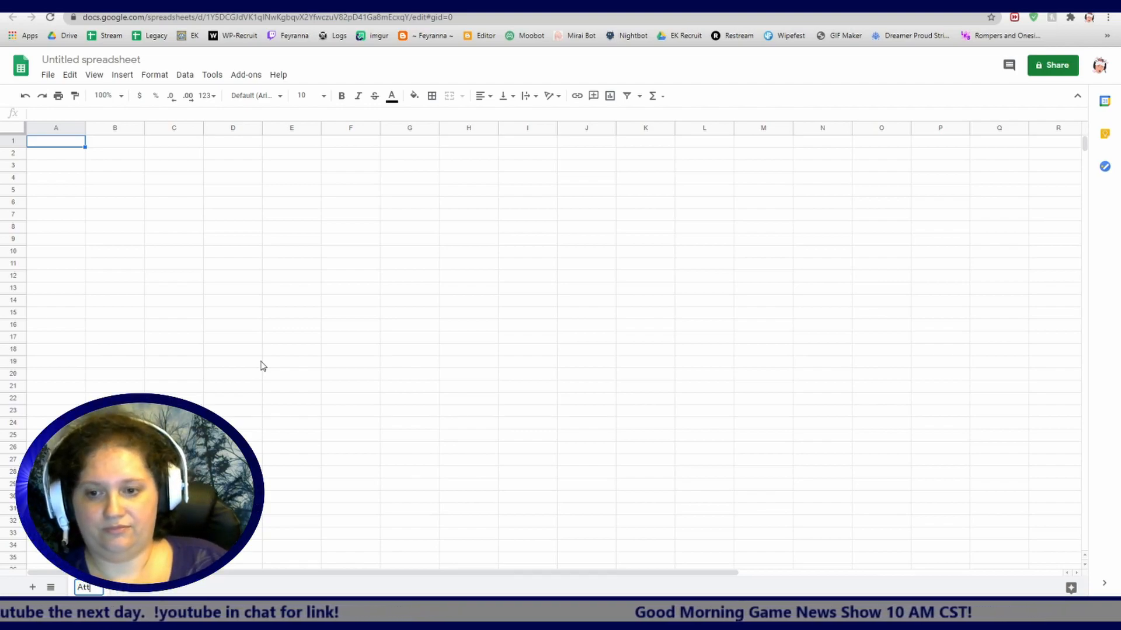
key("Return")
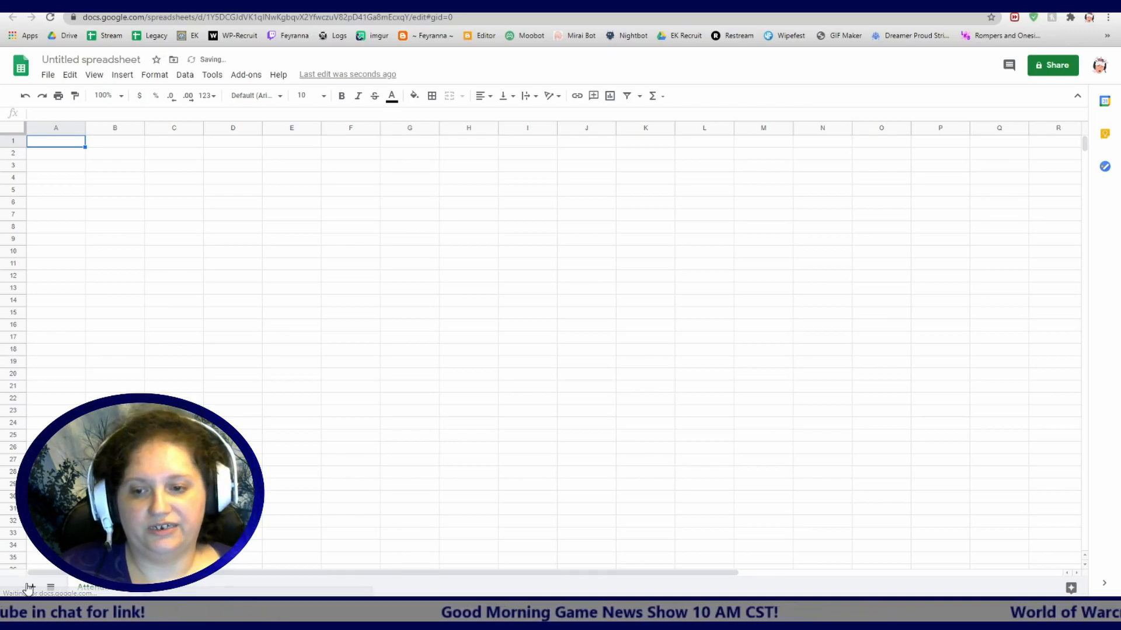
left_click(33, 588)
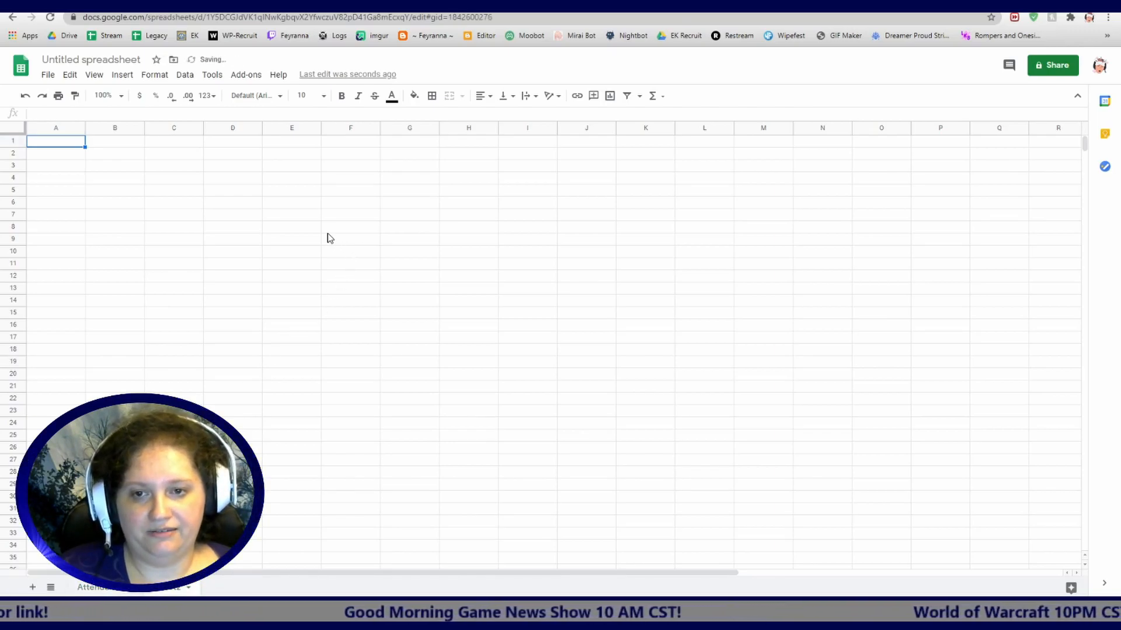
left_click(188, 588)
left_click(165, 440)
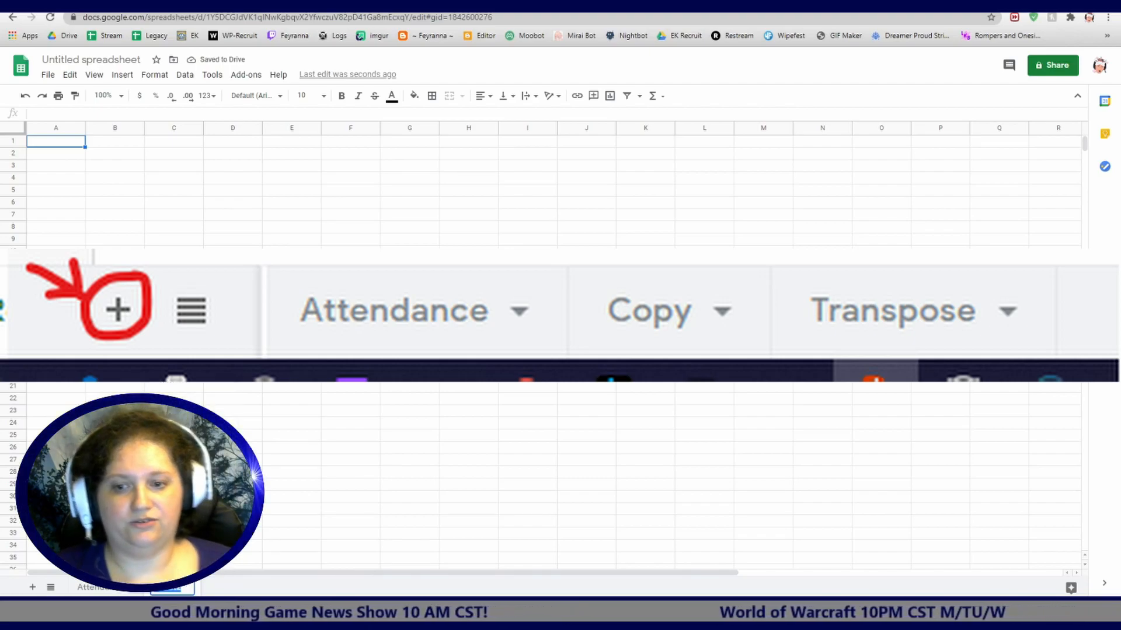
type("Co")
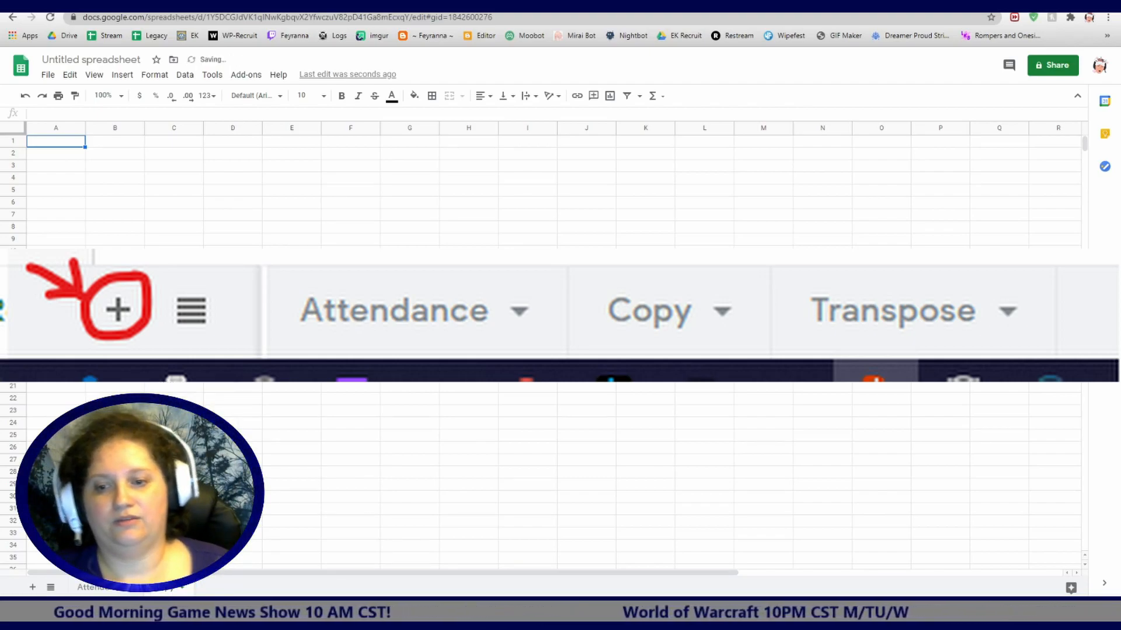
Add a third sheet and name it Transpose
left_click(32, 588)
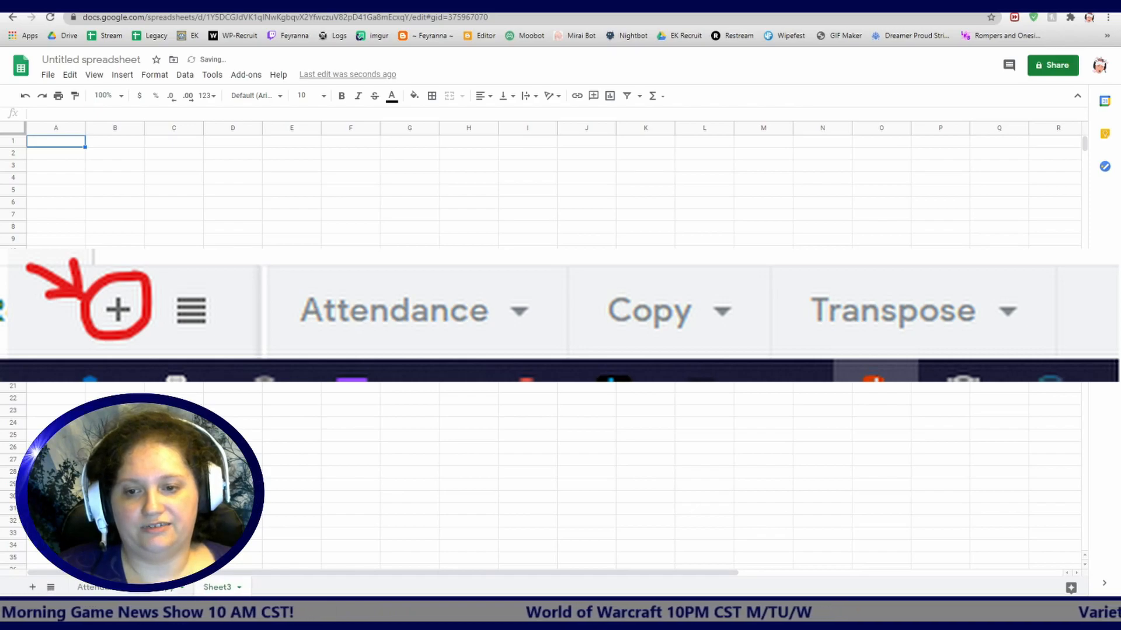
left_click(220, 589)
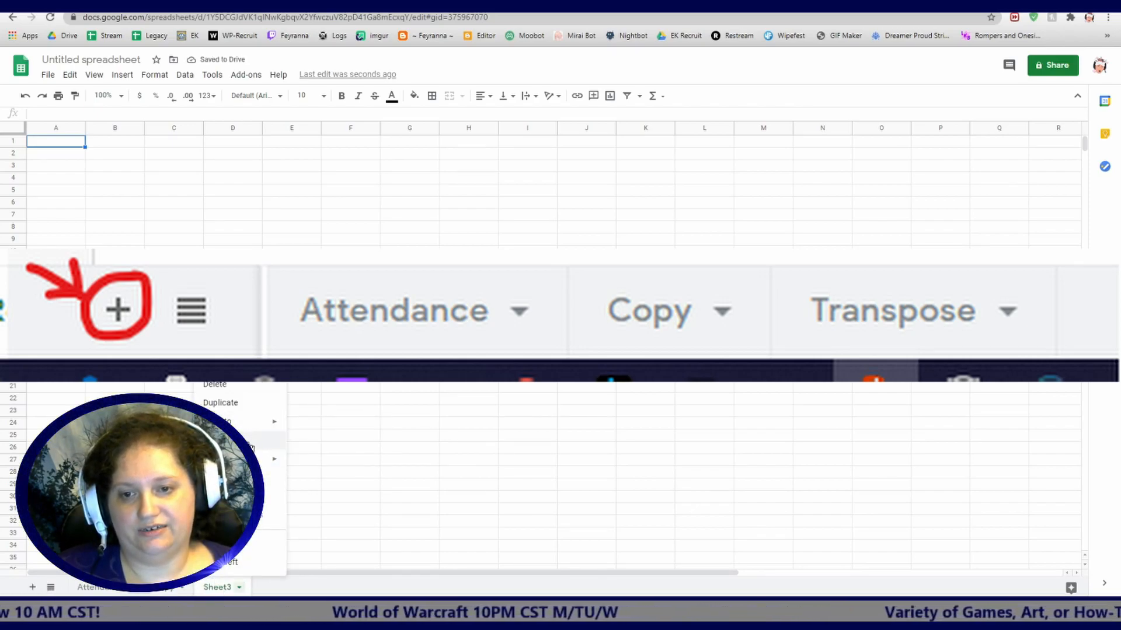
left_click(251, 444)
type("Transpose")
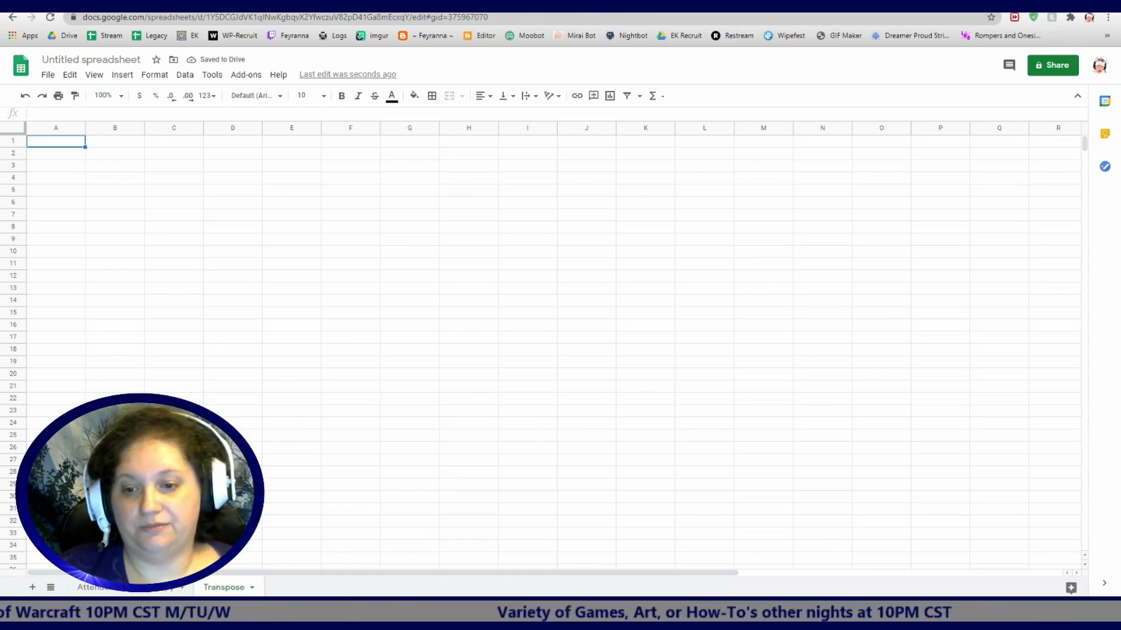
Enter the headers Roster, Attendance %, #attend and #total in cells B1 to E1 of the Attendance sheet
left_click(104, 591)
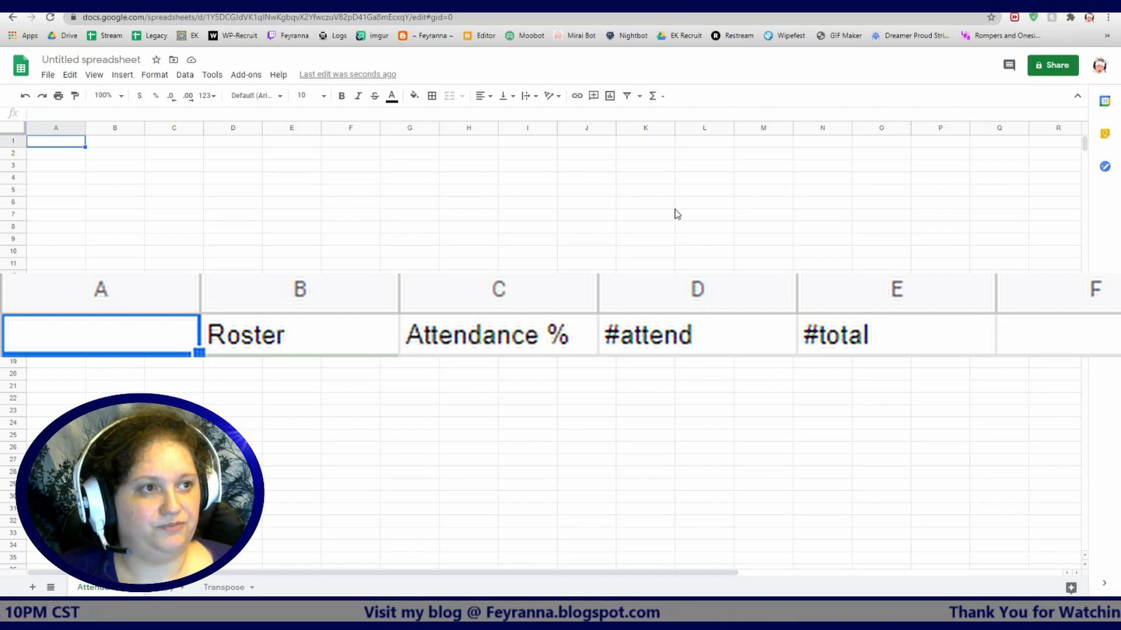
left_click(109, 145)
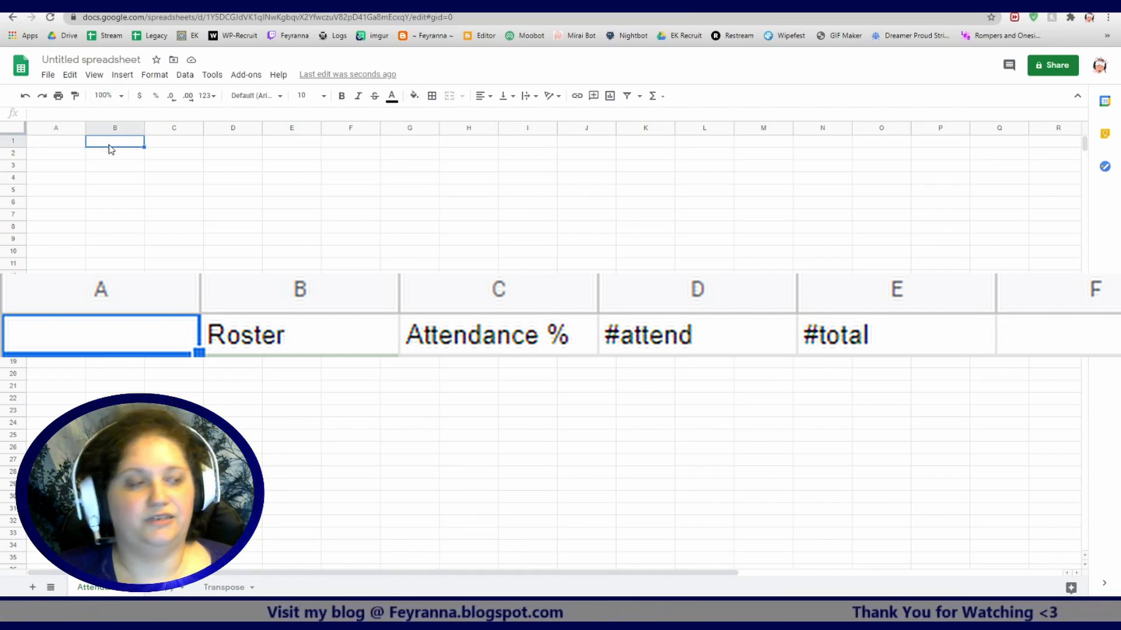
type("Roster")
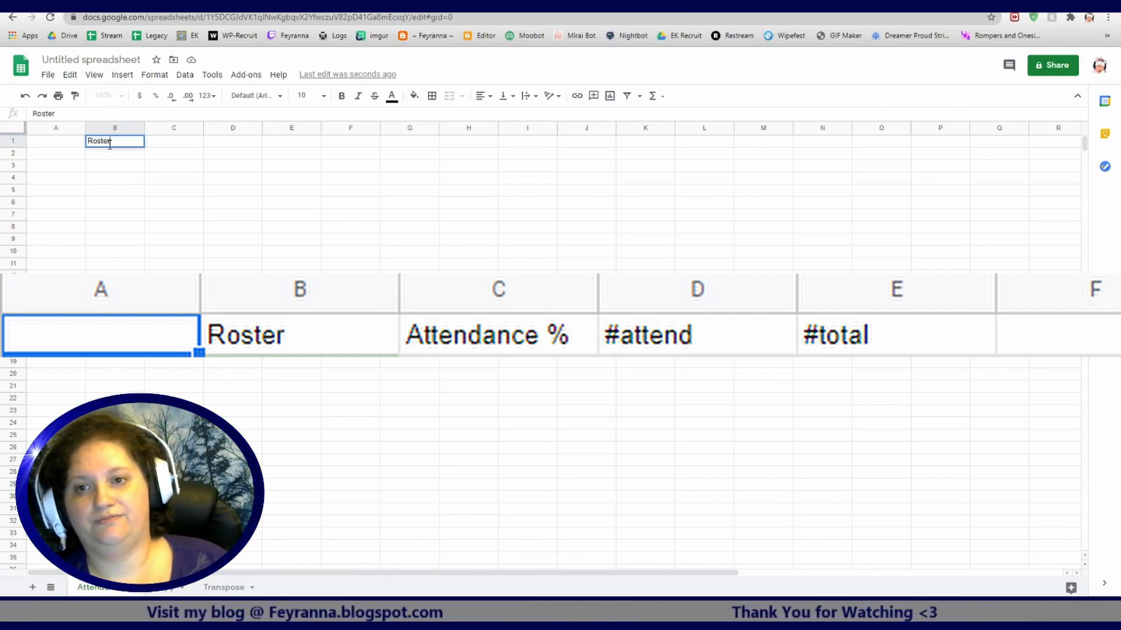
left_click(160, 146)
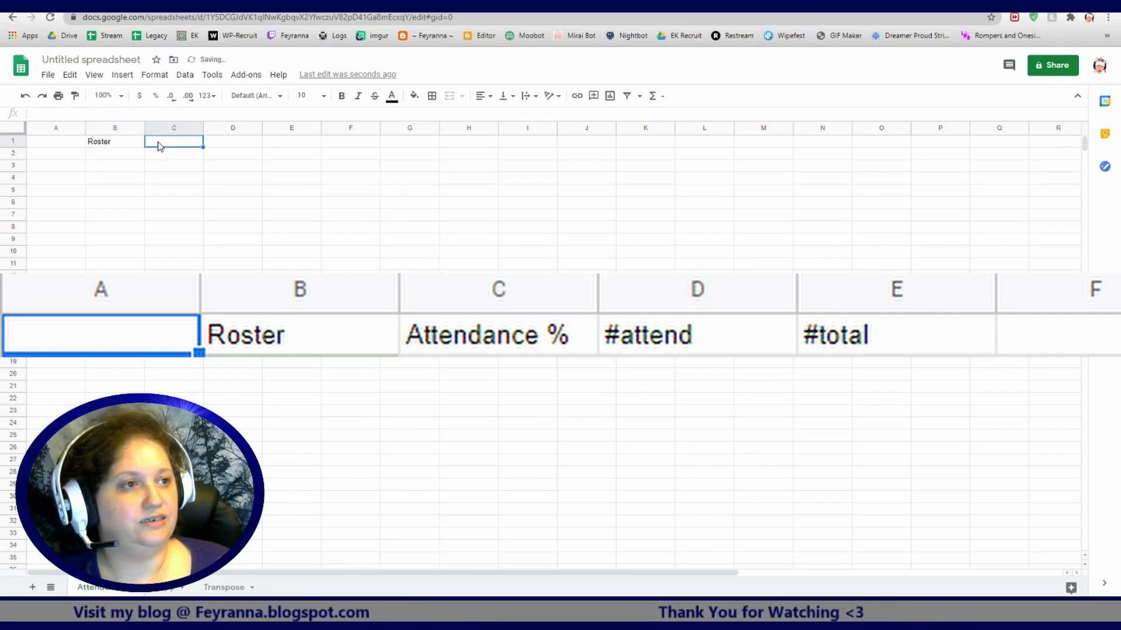
type("Attend")
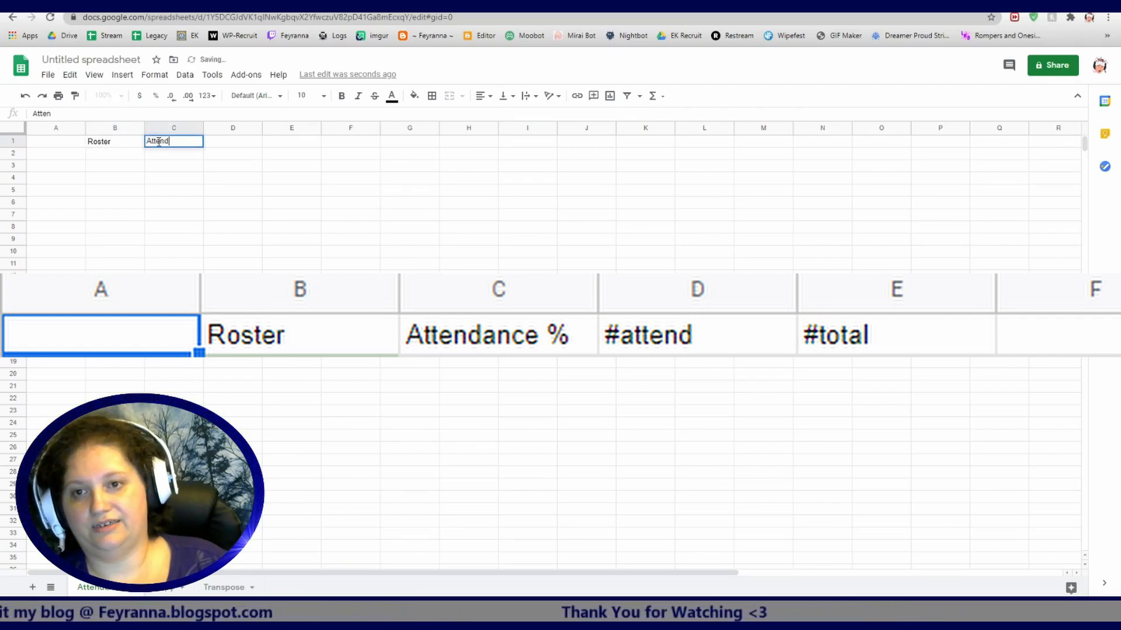
type("ance %")
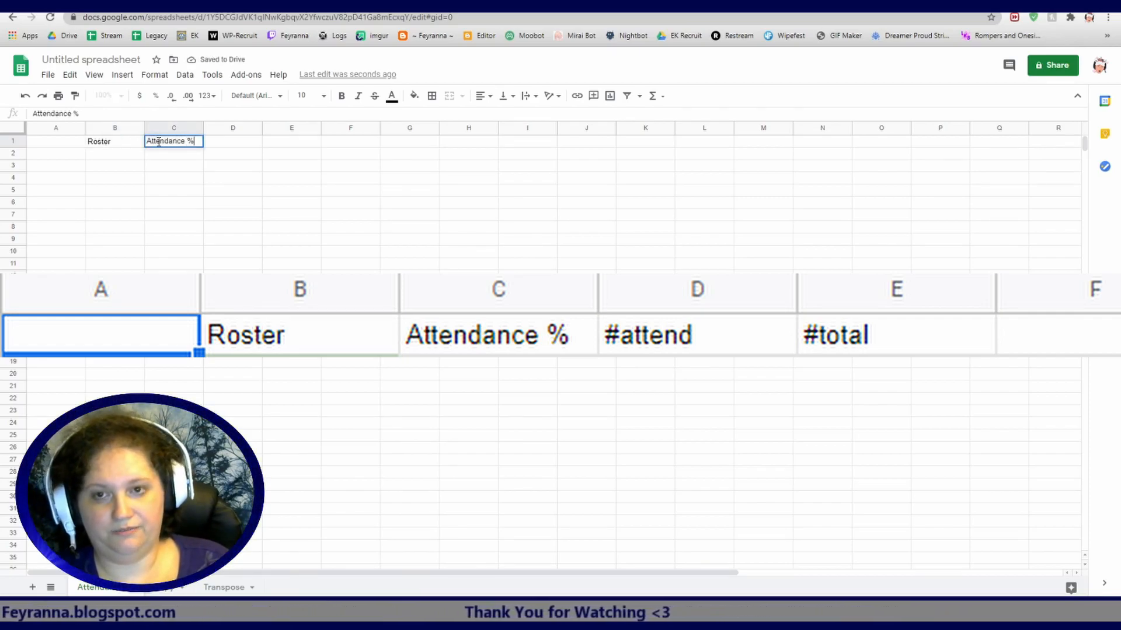
key("Tab")
type("#attend")
key("Tab")
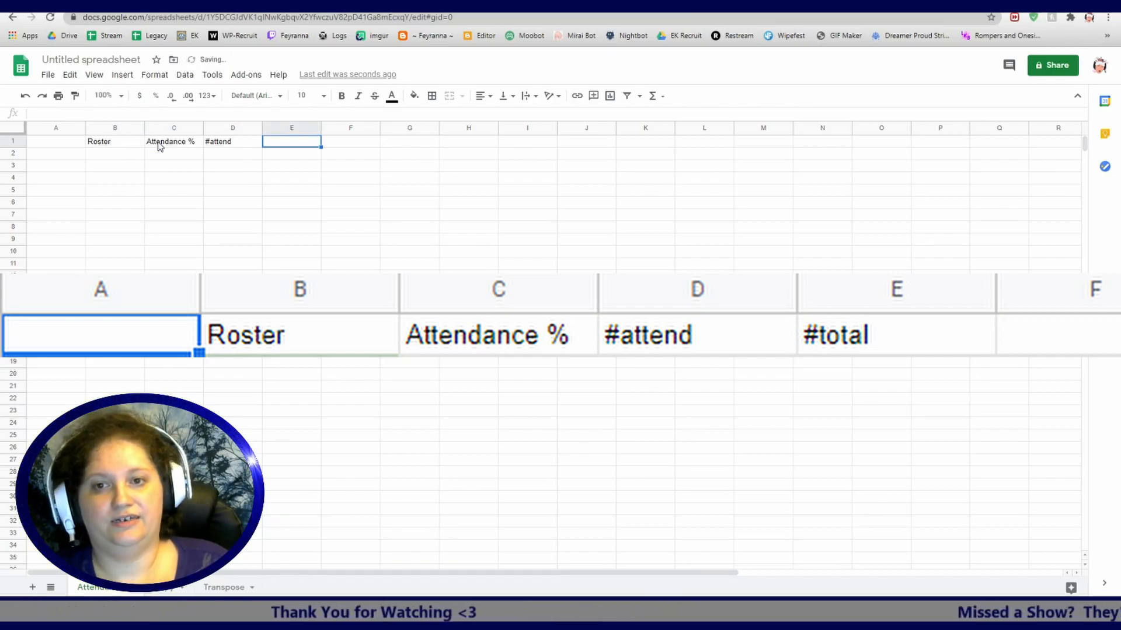
type("#to")
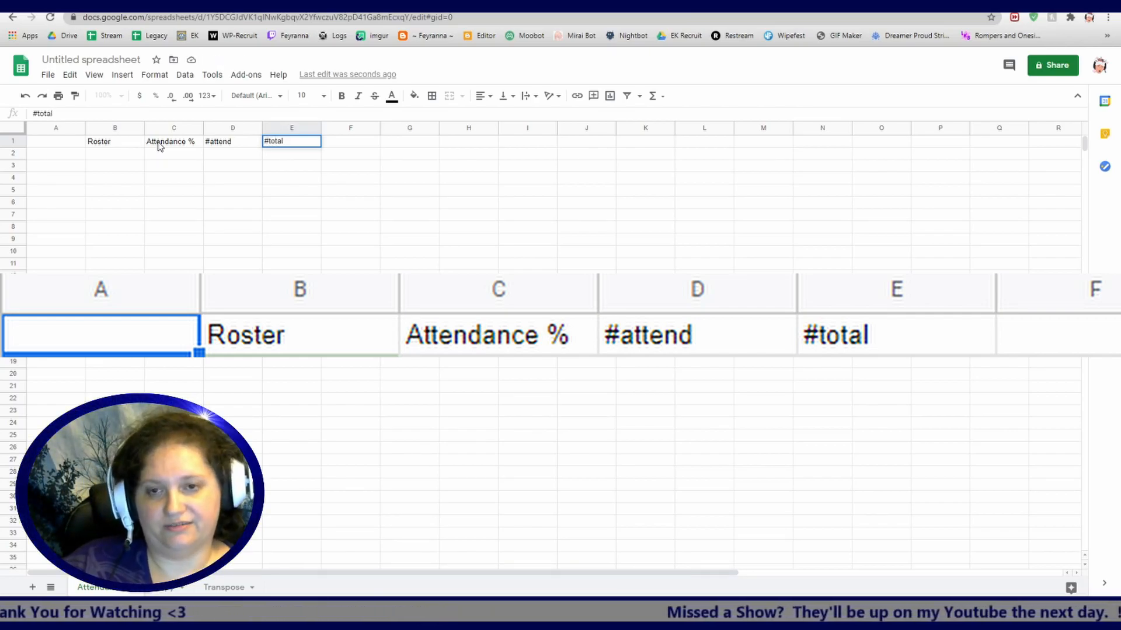
type("tal")
key("Return")
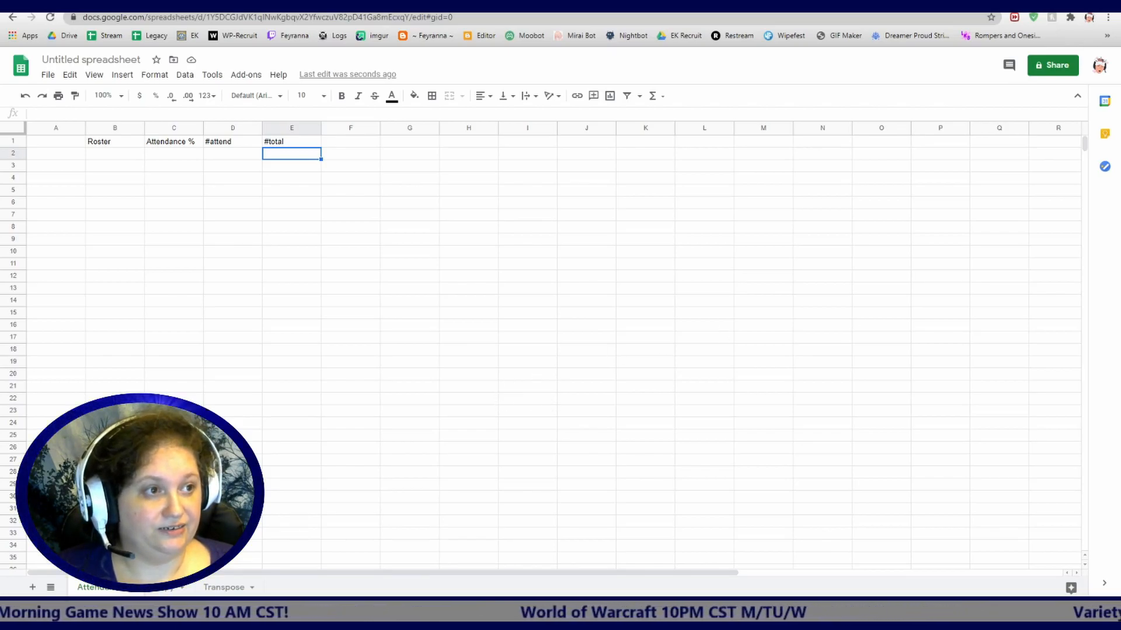
Copy the Shriekwing column from the Comp Planner sheet of Sample Team Spreadsheets into the new Attendance sheet, starting at B2
left_click(406, 36)
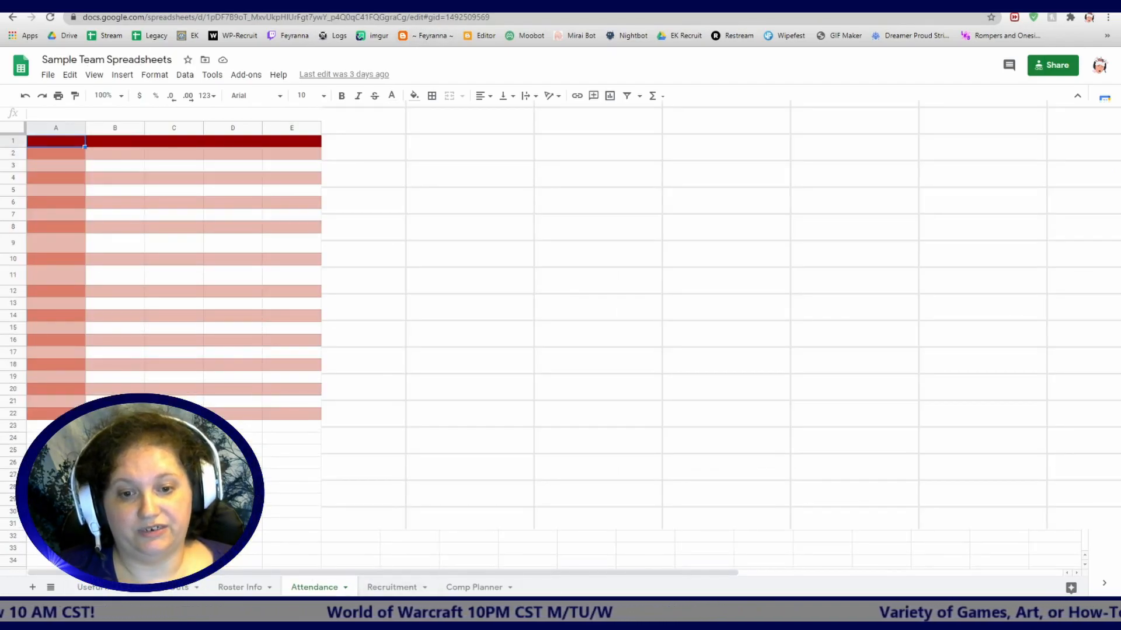
left_click(480, 588)
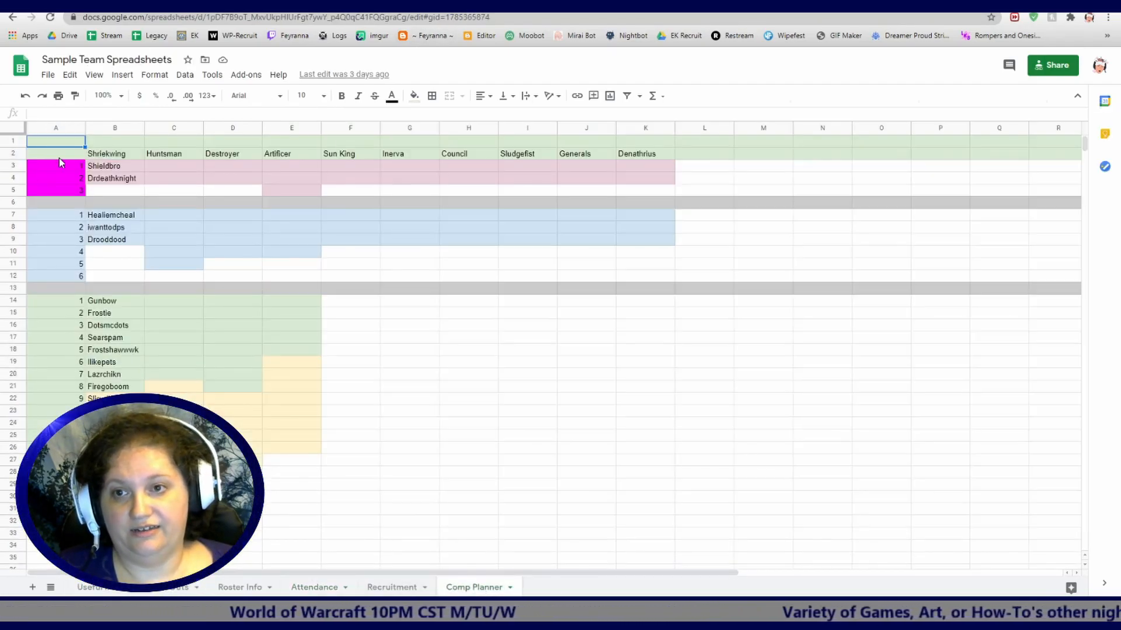
left_click_drag(111, 153, 111, 459)
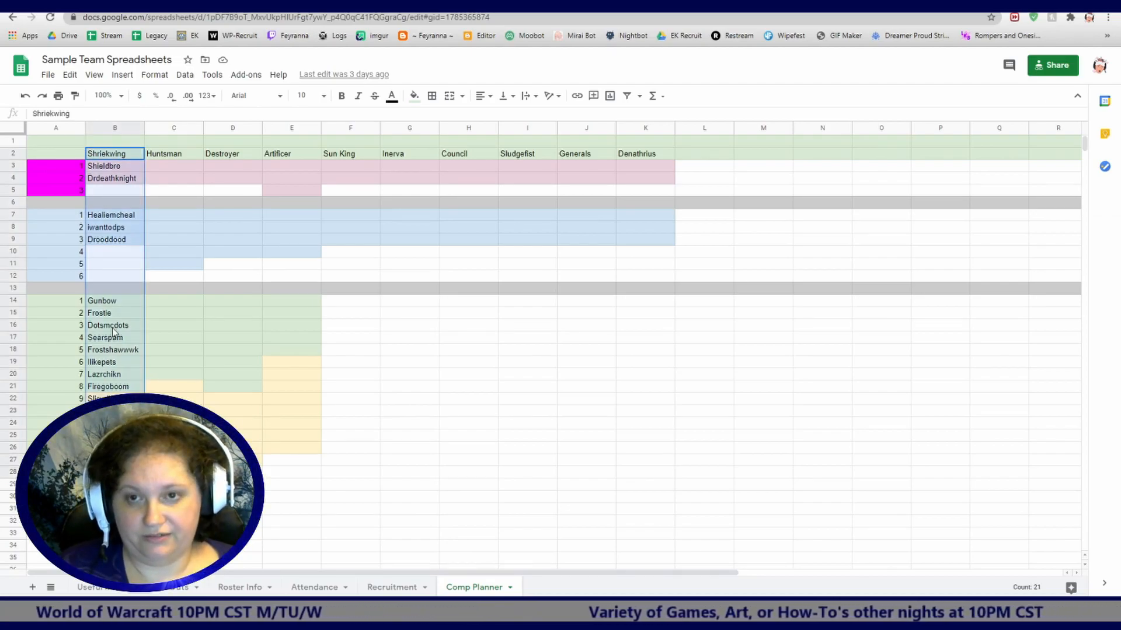
key("ctrl+Tab")
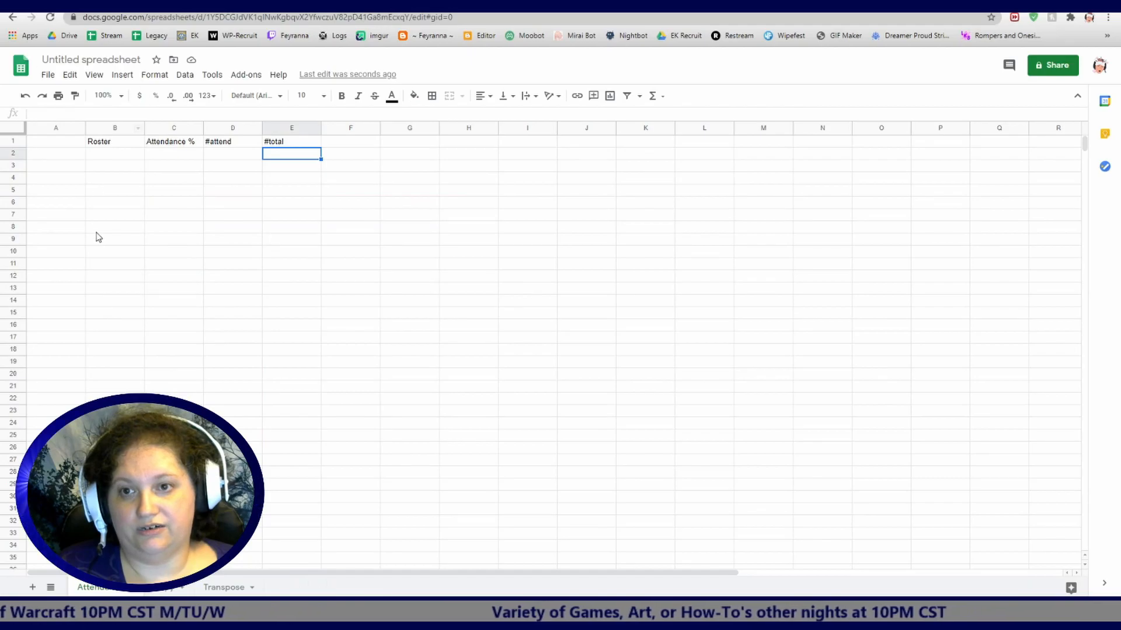
left_click(107, 156)
Delete the empty rows 5-6 from the pasted roster, and the remaining gap in rows 8-11
left_click_drag(14, 202, 14, 190)
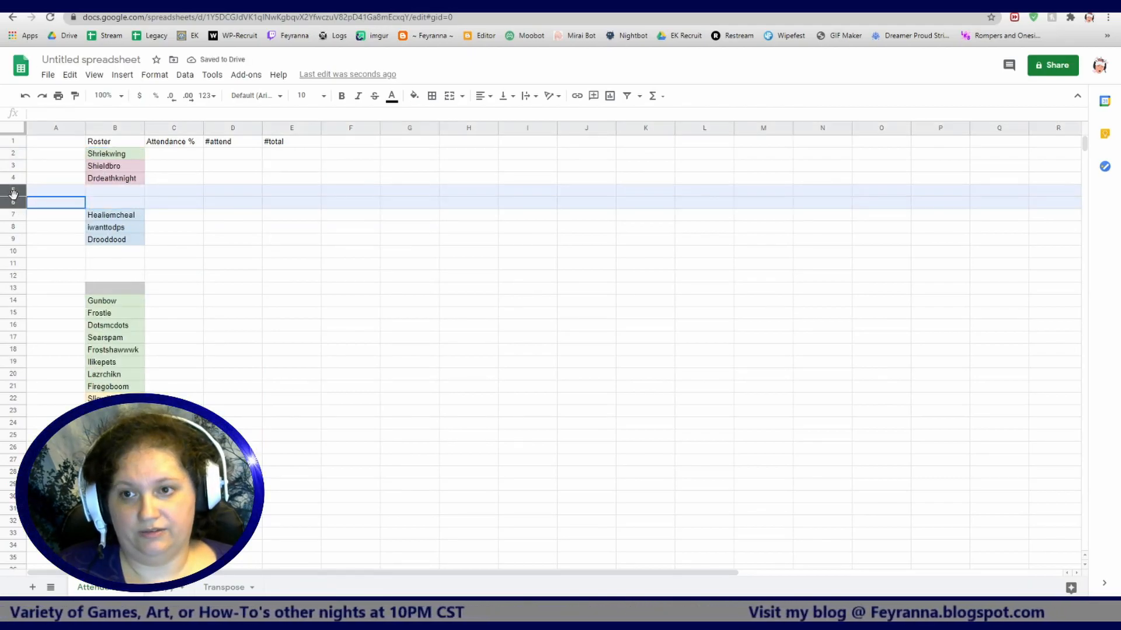
right_click(14, 196)
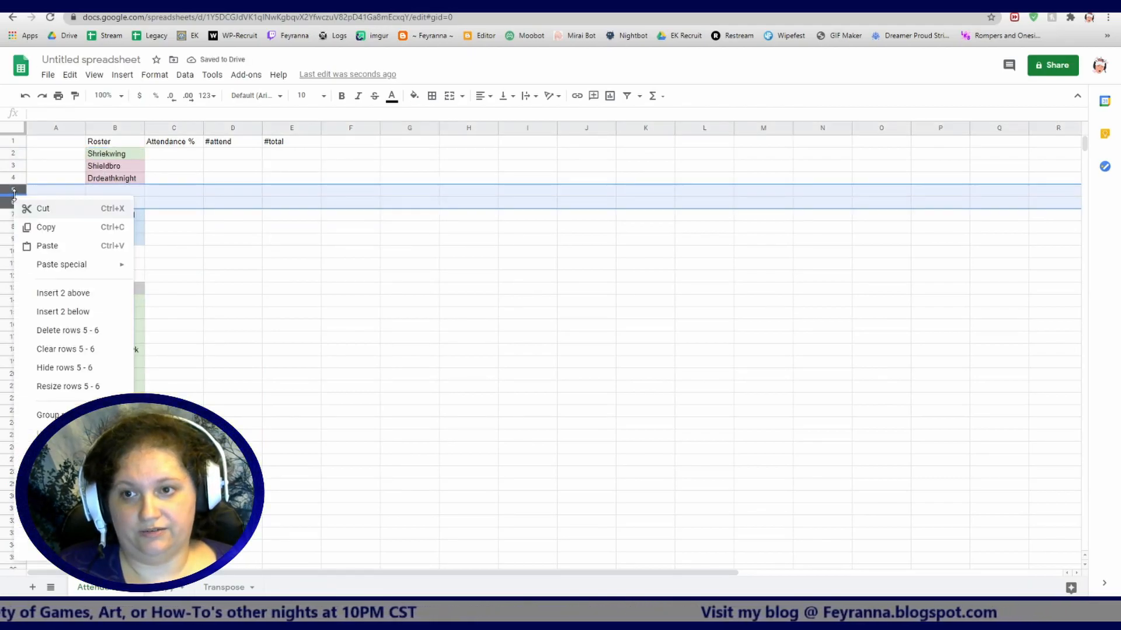
left_click(75, 331)
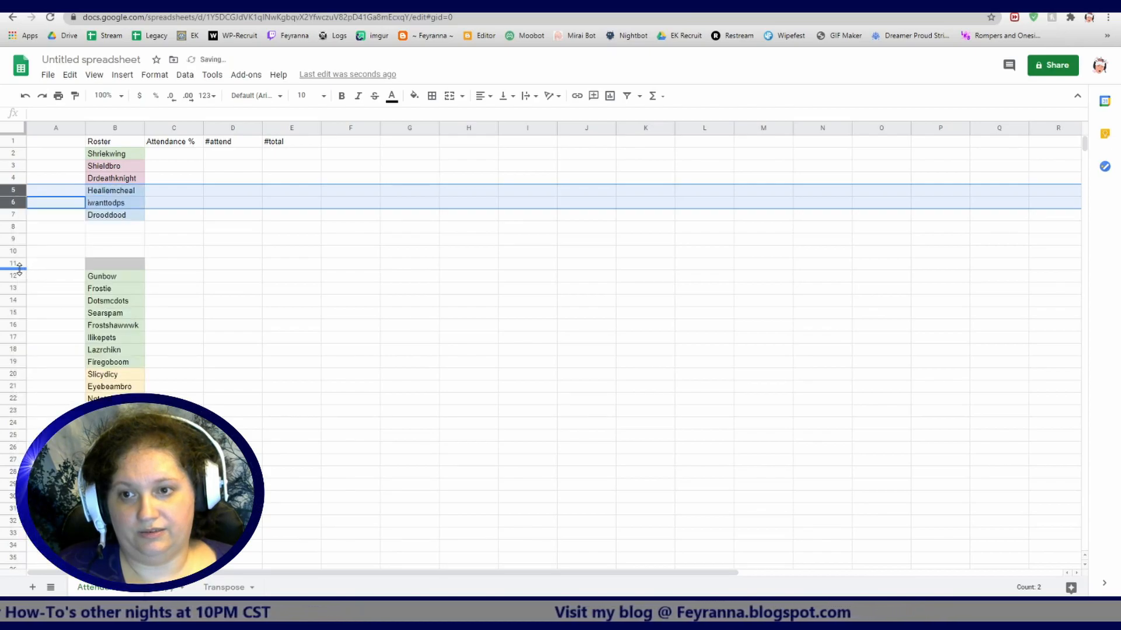
left_click_drag(18, 263, 17, 229)
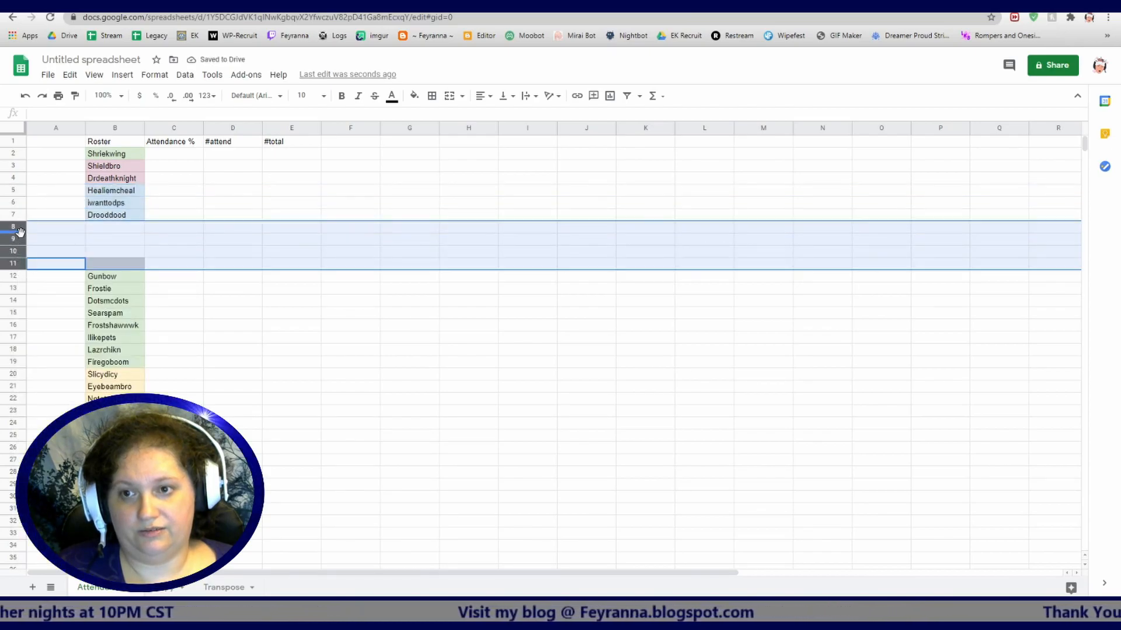
right_click(17, 230)
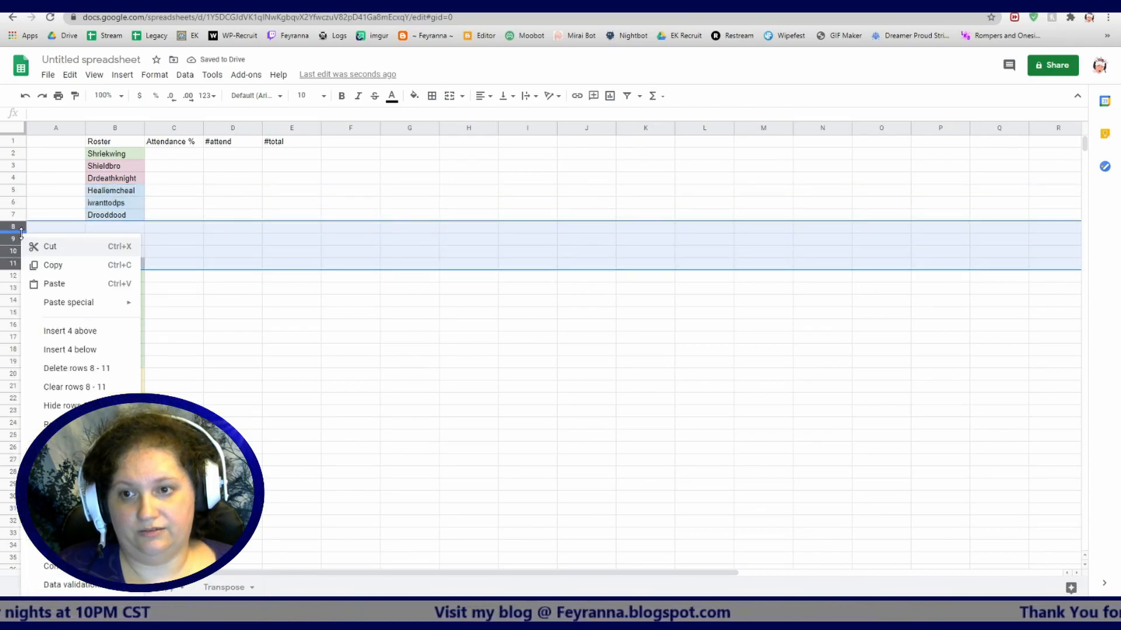
left_click(80, 369)
left_click(472, 362)
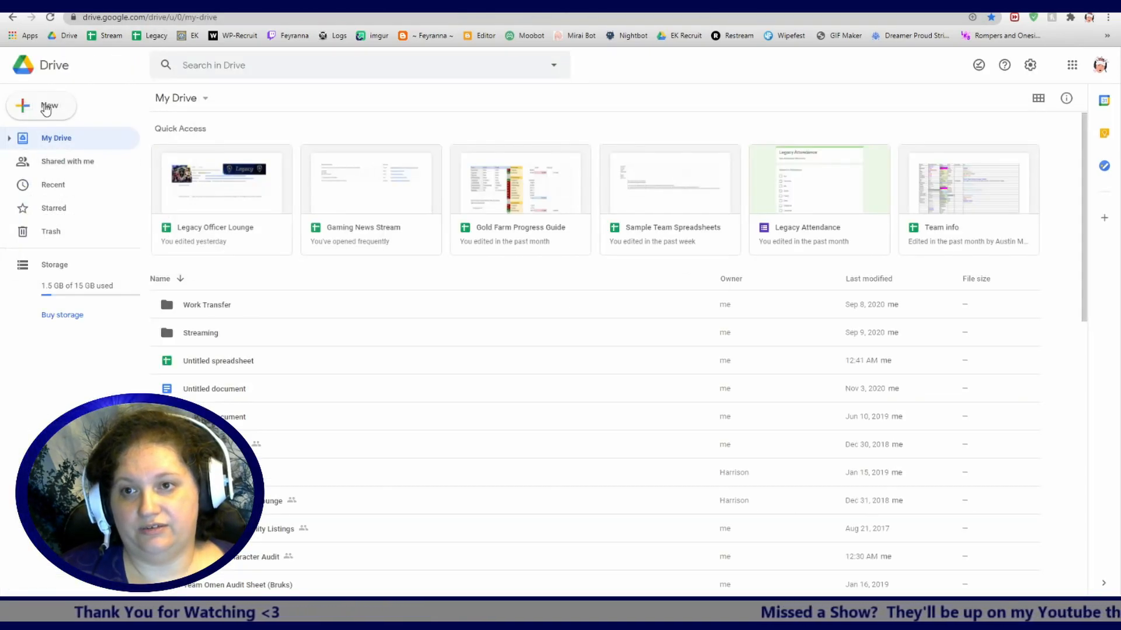
Create a blank Google Form from Drive and title it Team Attendance
left_click(48, 110)
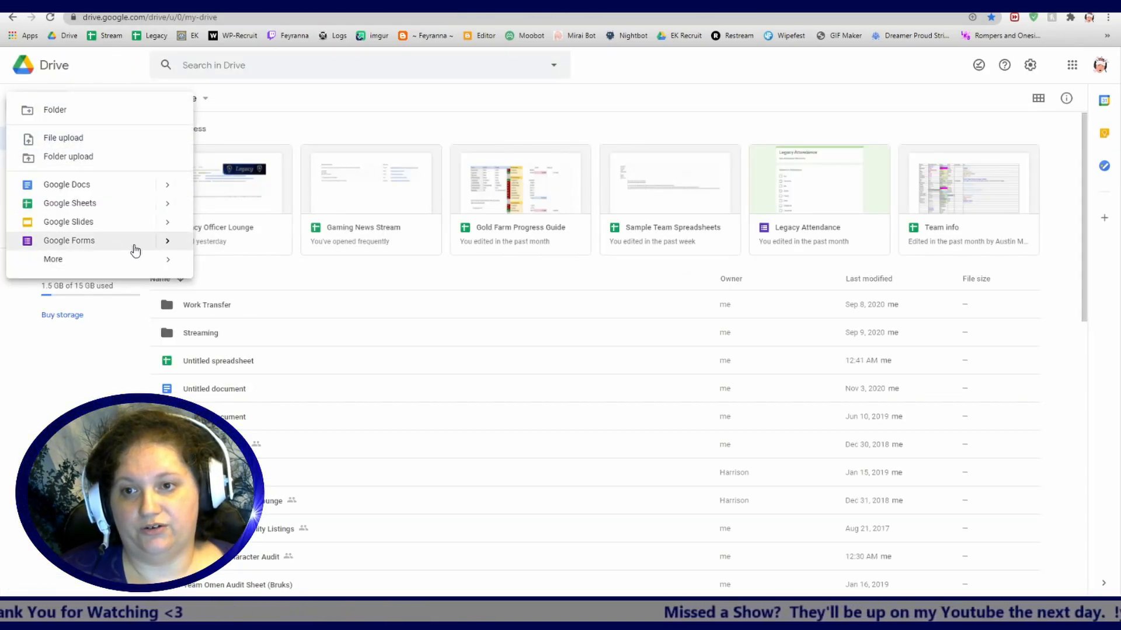
mouse_move(175, 247)
left_click(251, 252)
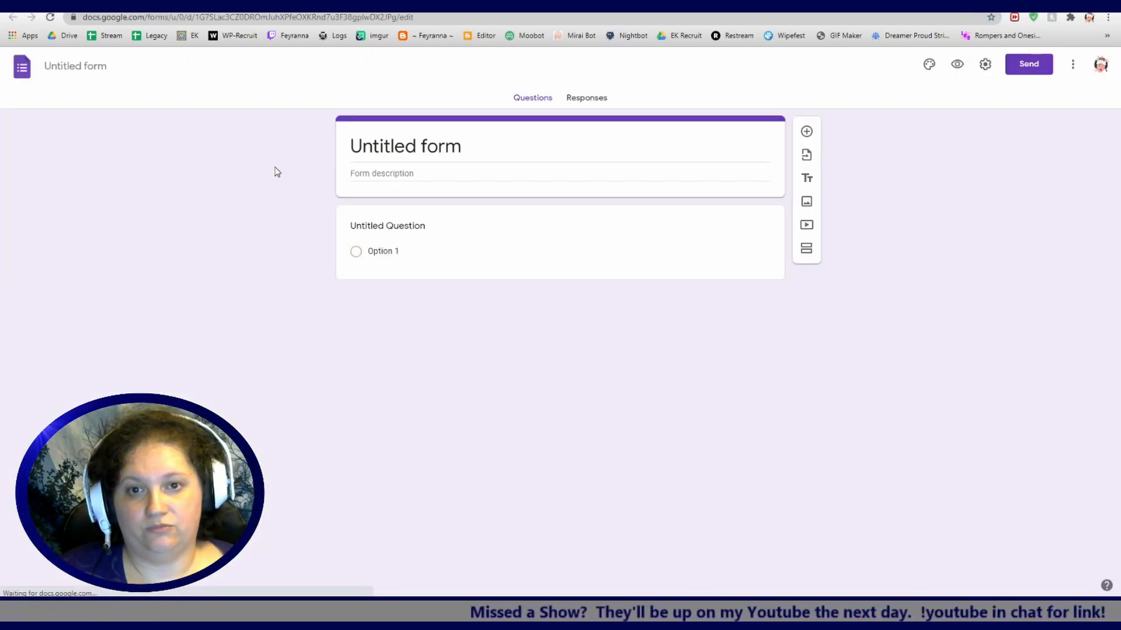
left_click(391, 145)
type("Team Attendance")
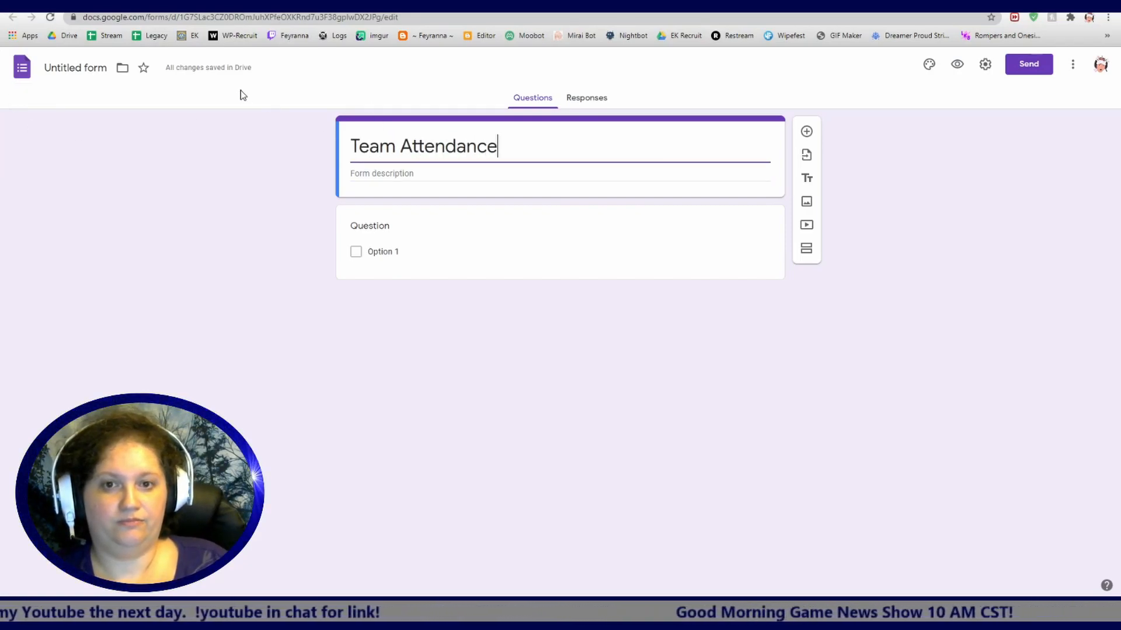
Title the form's first question "Are they here?" and keep Checkboxes as its answer type
left_click(373, 226)
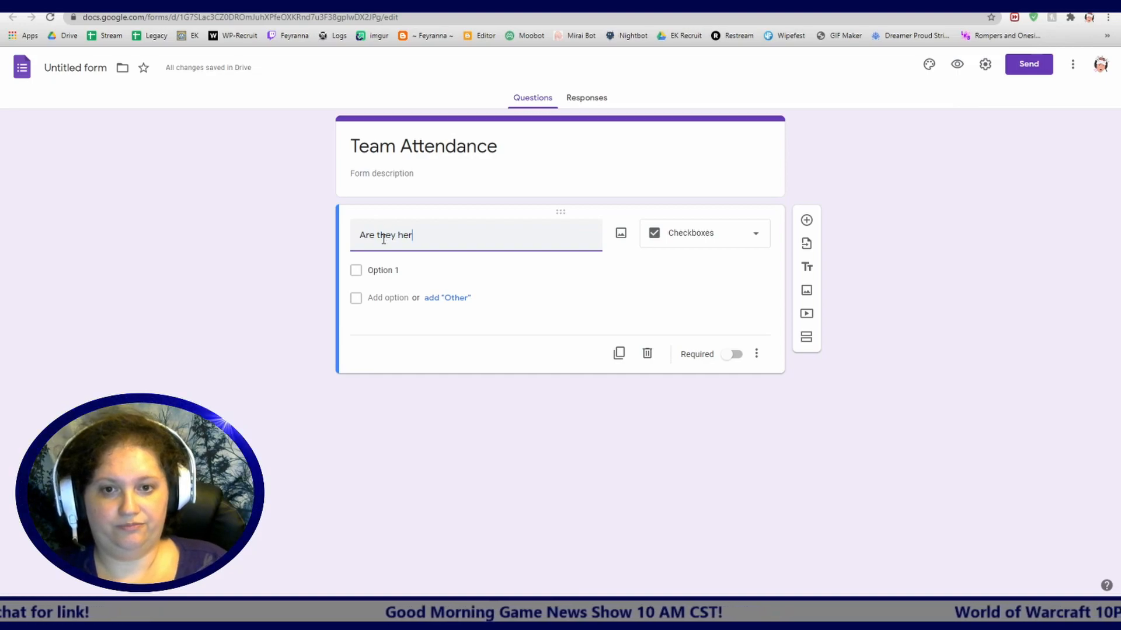
left_click(752, 233)
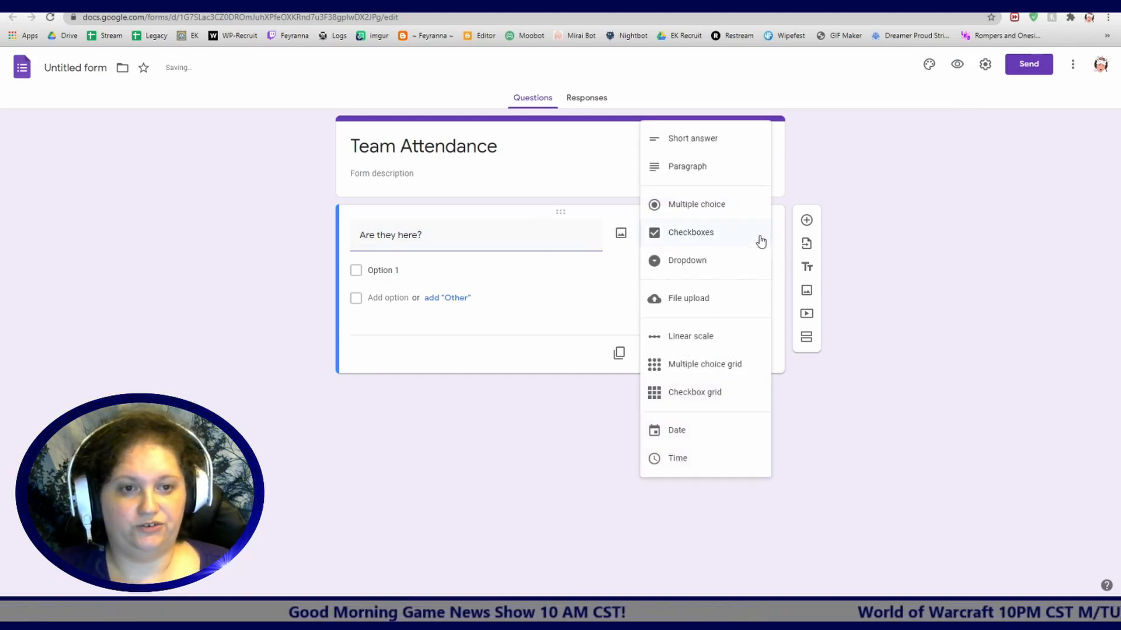
left_click(706, 240)
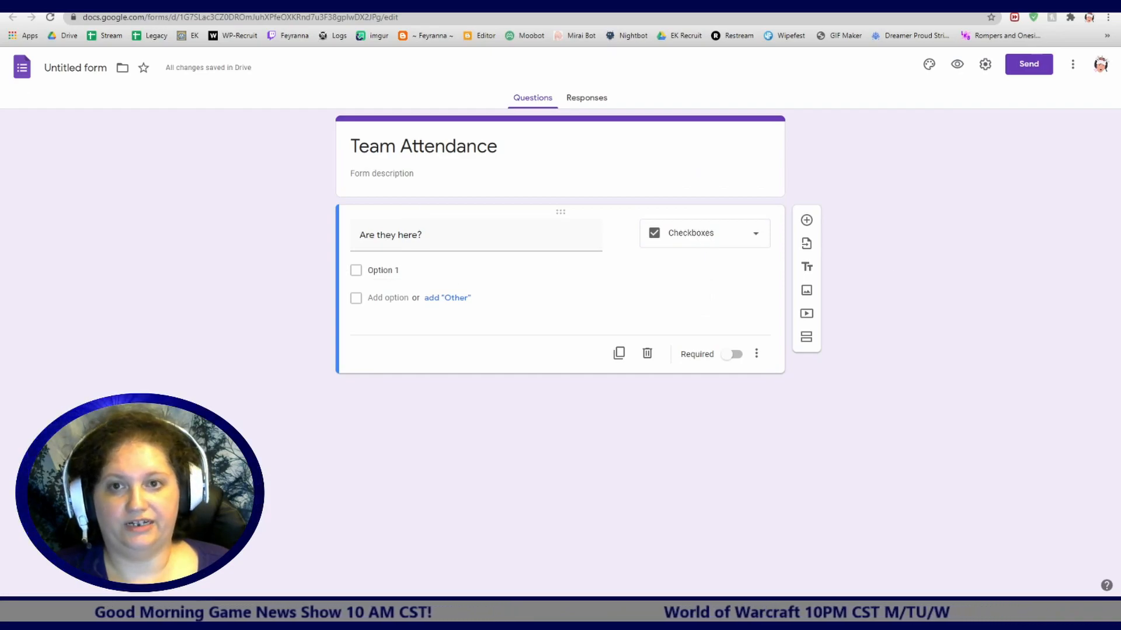
Copy the roster names from column B of the Attendance sheet and paste them as the question's checkbox options, replacing Option 1
key("ctrl+shift+Tab")
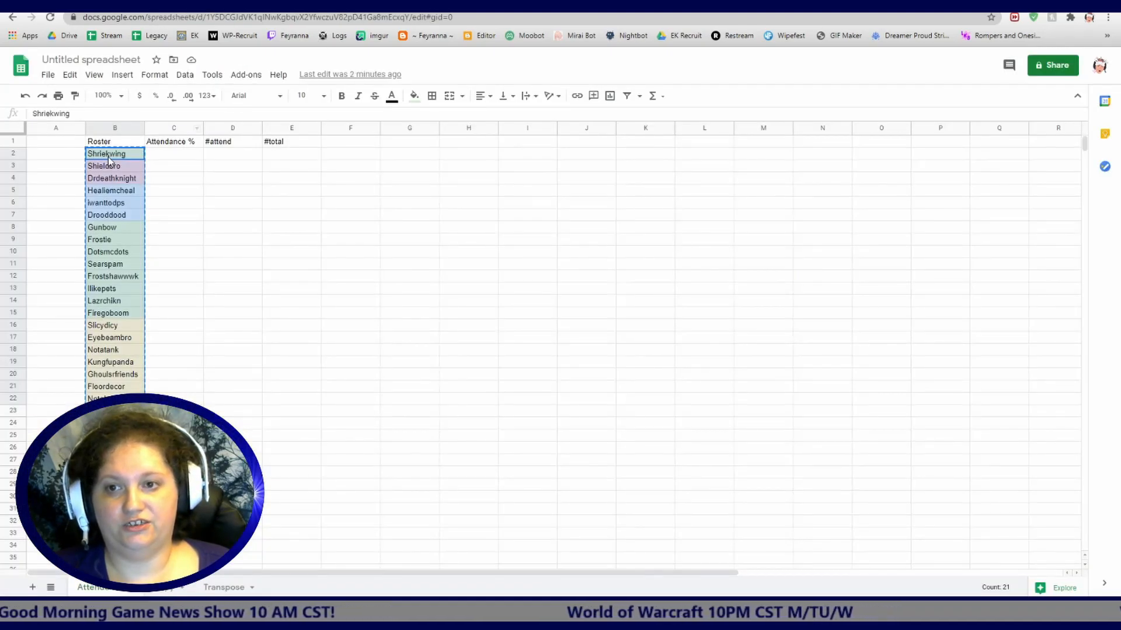
left_click_drag(111, 154, 117, 388)
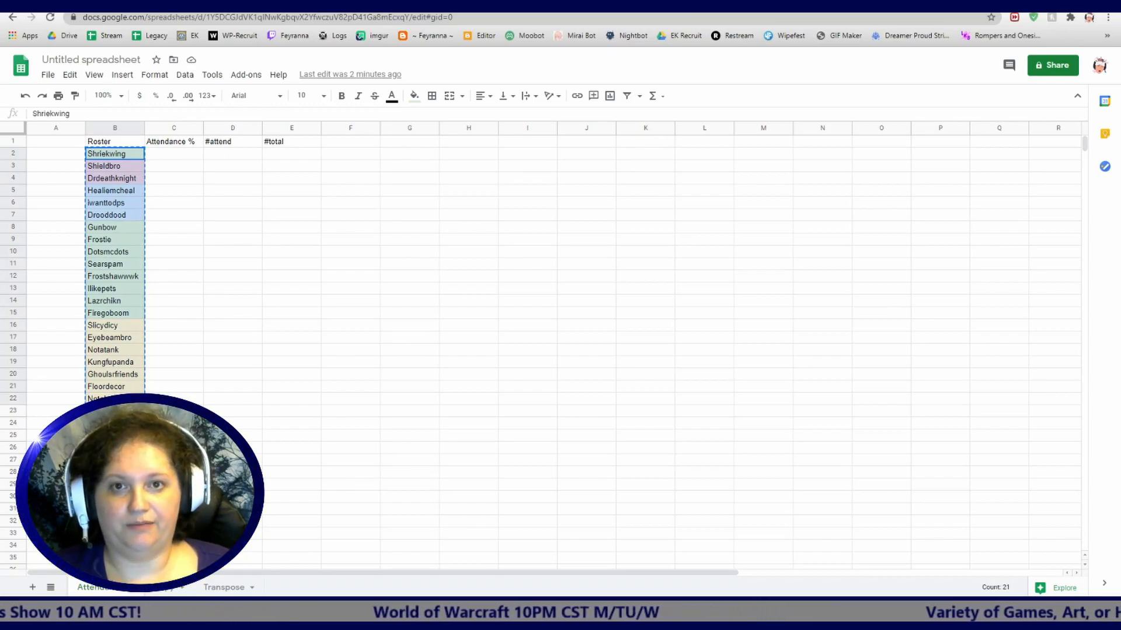
key("ctrl+Tab")
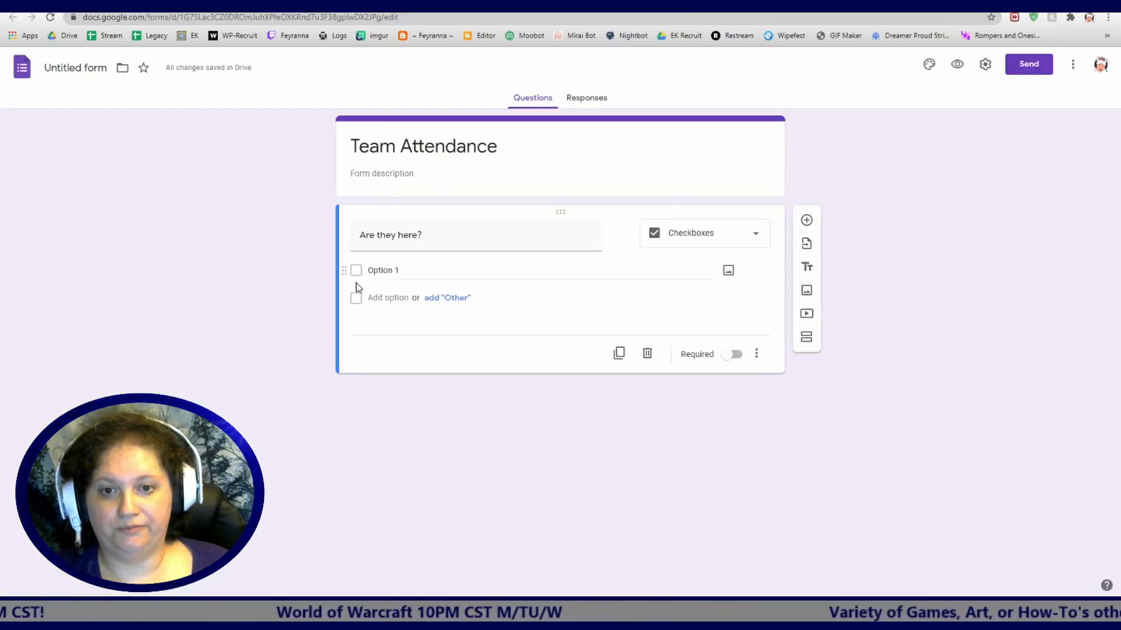
left_click(401, 270)
key("BackSpace")
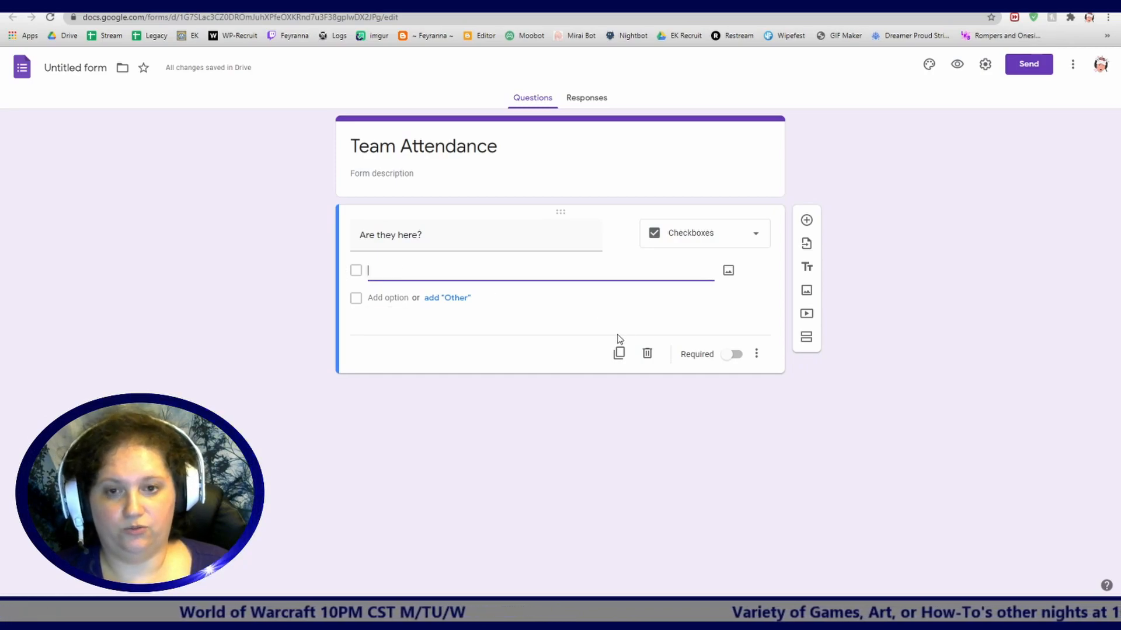
key("ctrl+v")
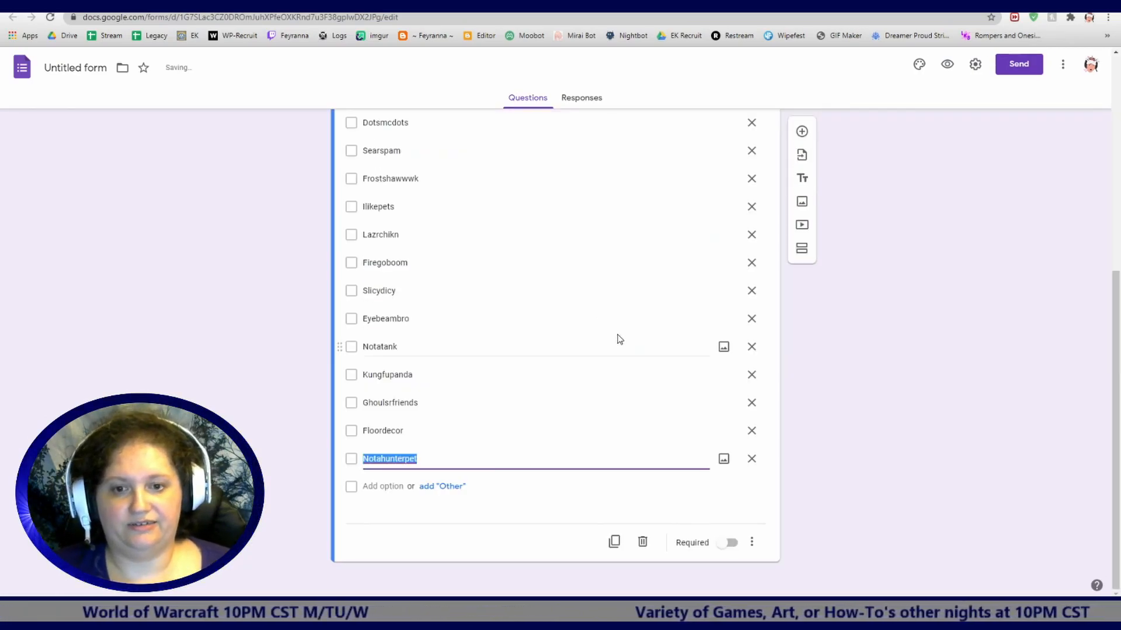
scroll(572, 298, "up", 6)
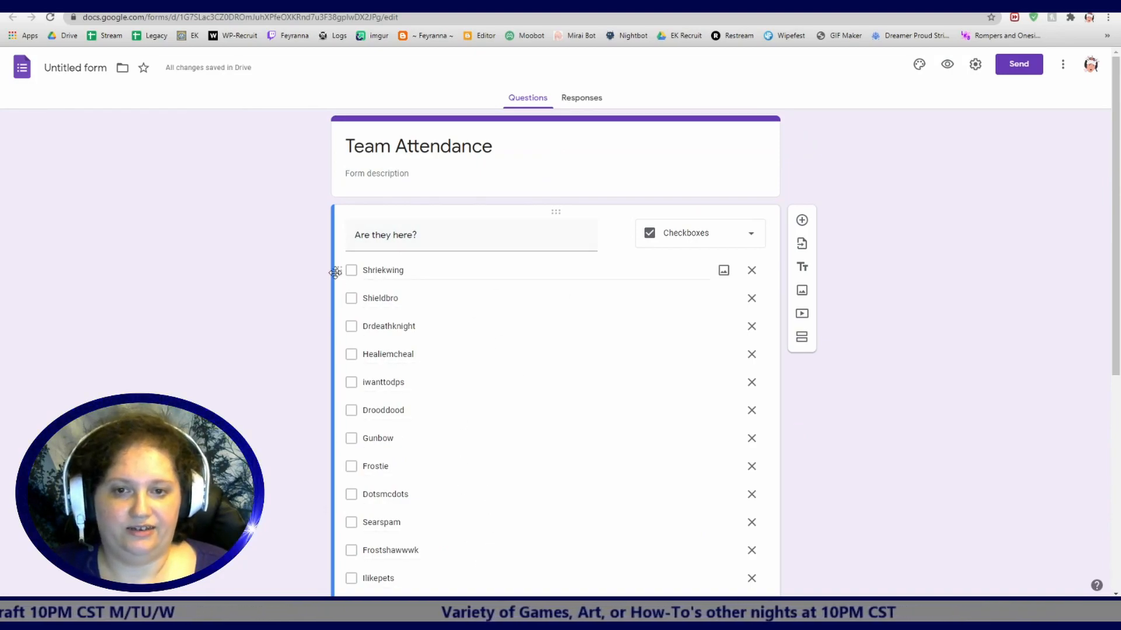
scroll(588, 400, "down", 6)
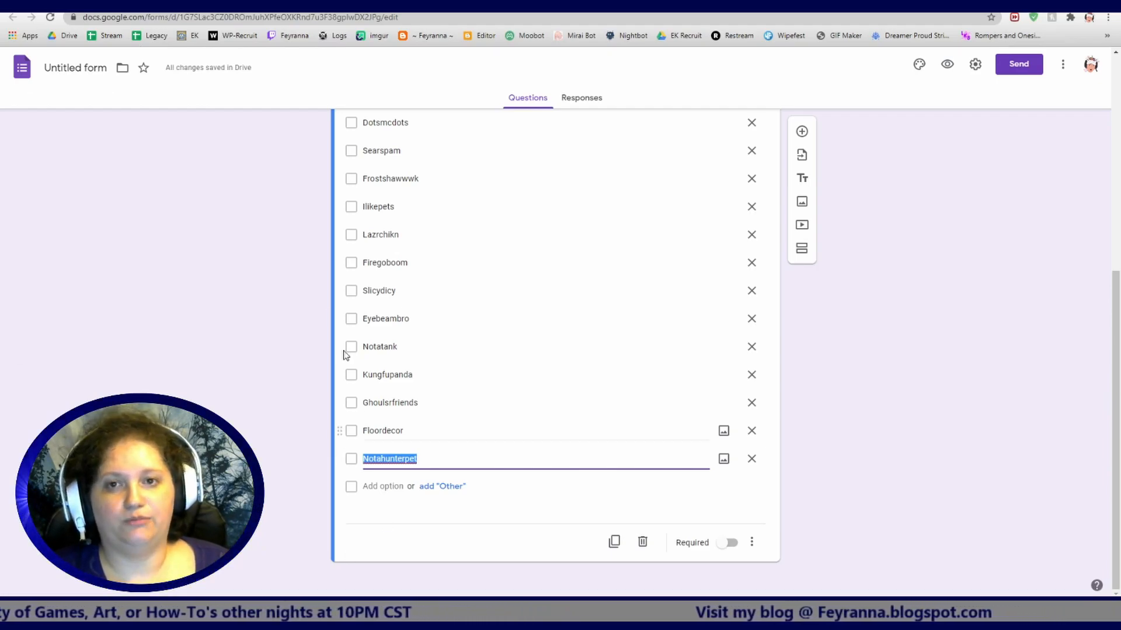
left_click(251, 6)
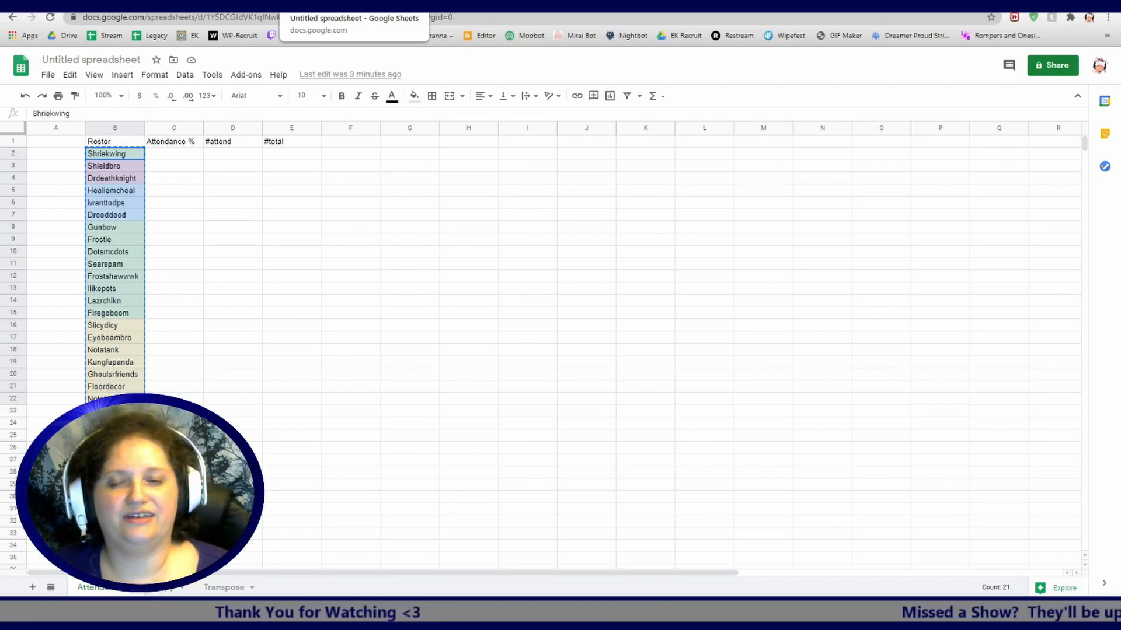
left_click(320, 378)
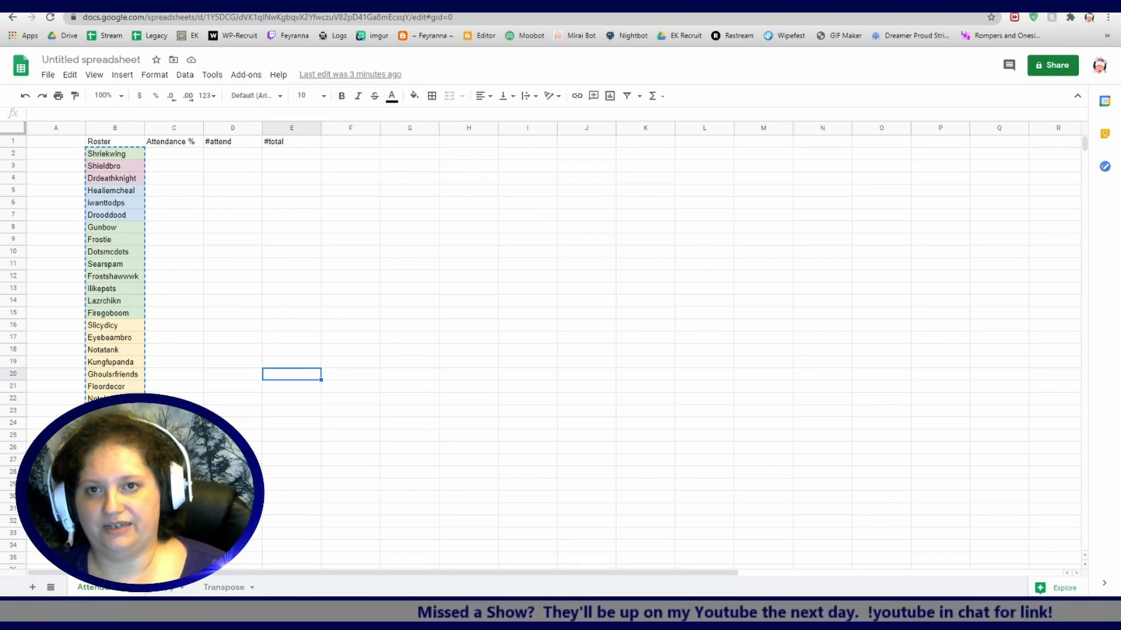
left_click(280, 4)
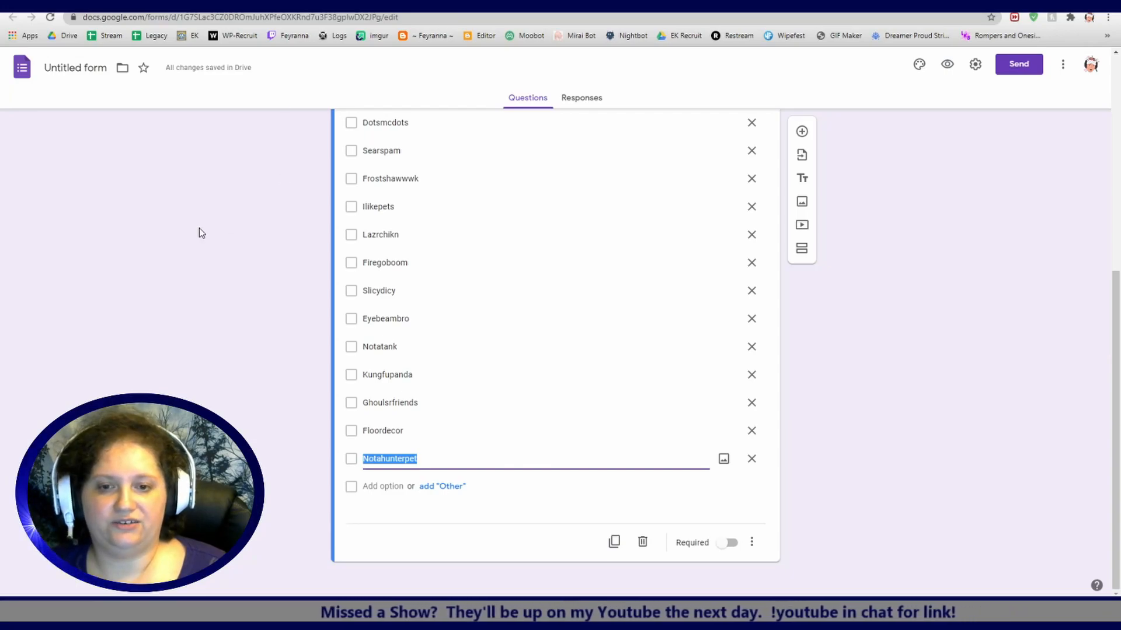
scroll(198, 228, "up", 4)
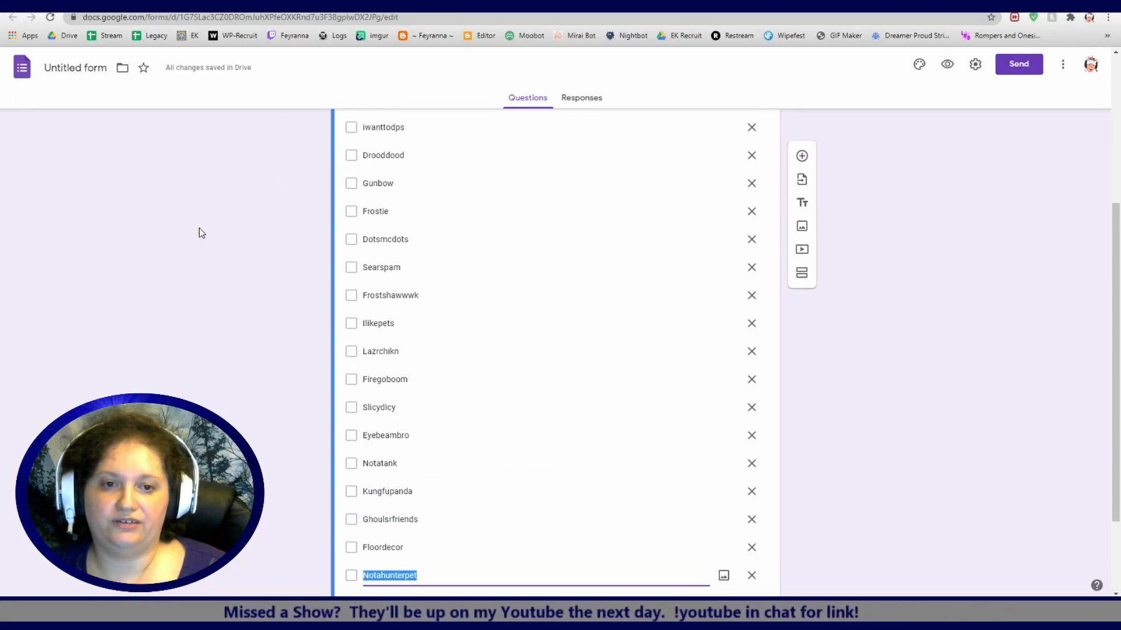
Switch to the spreadsheet and fill the whole of row 10 in the Attendance sheet with black
left_click(234, 5)
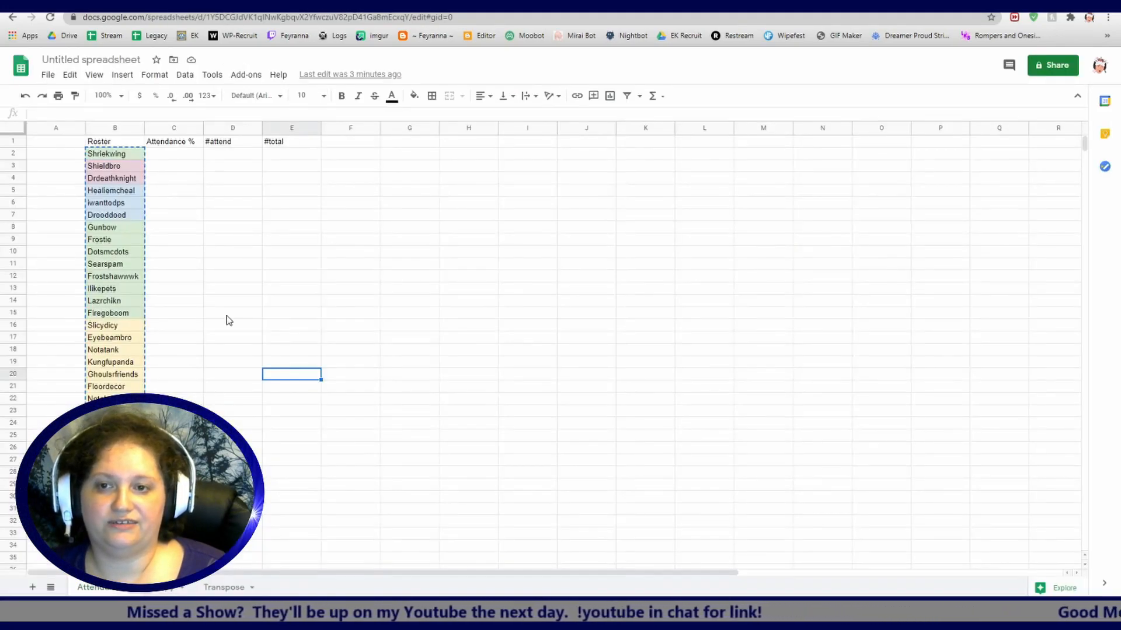
left_click(251, 206)
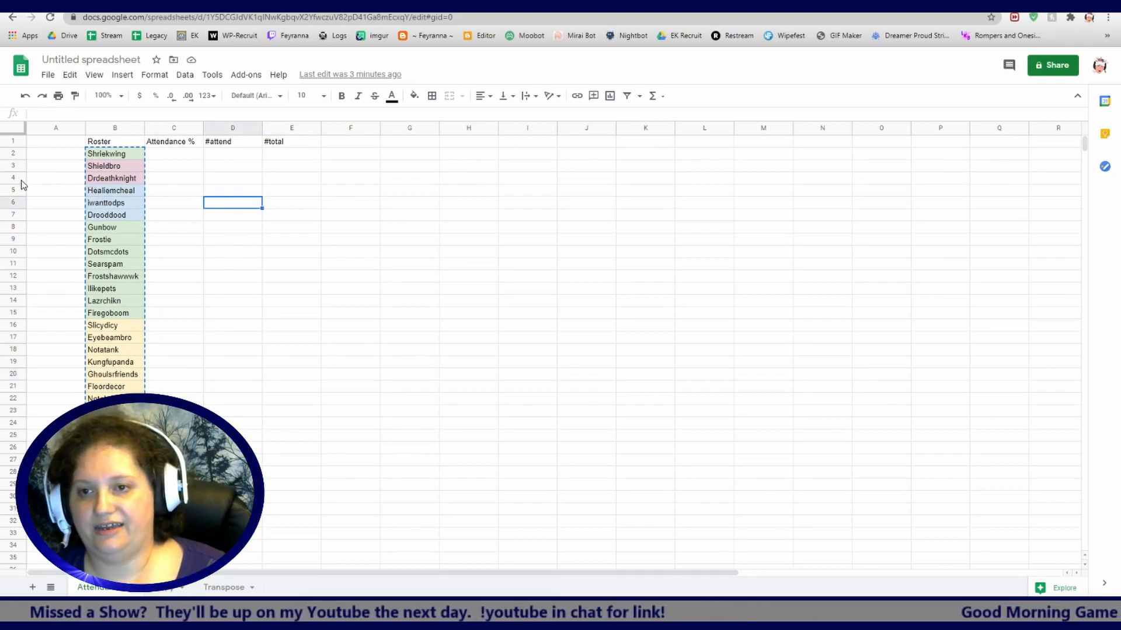
left_click(13, 252)
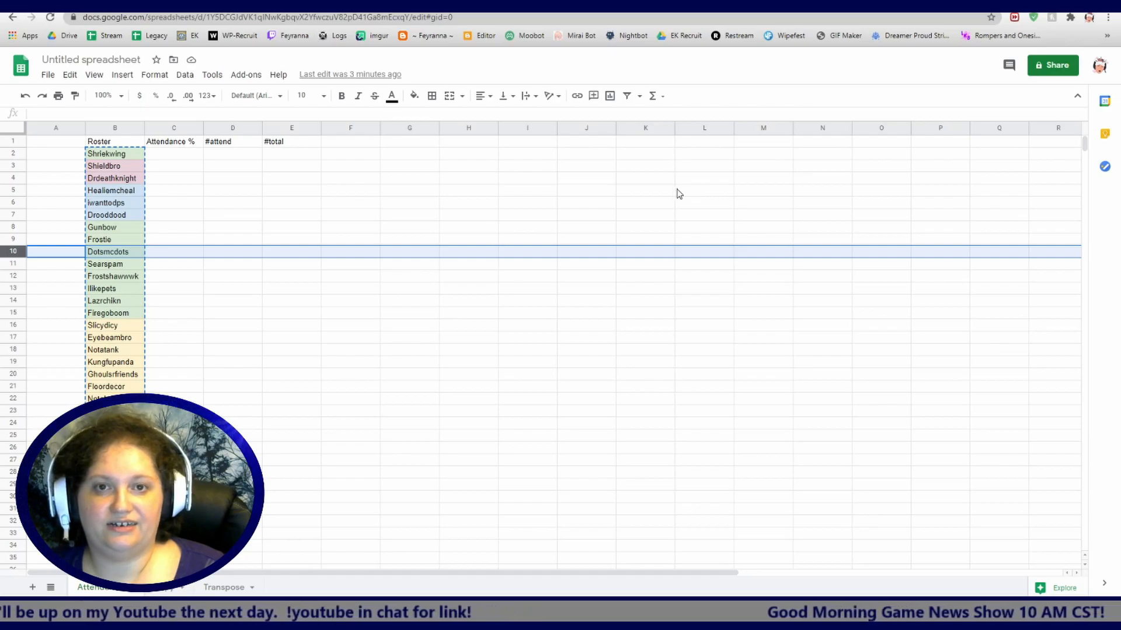
left_click(414, 96)
left_click(419, 136)
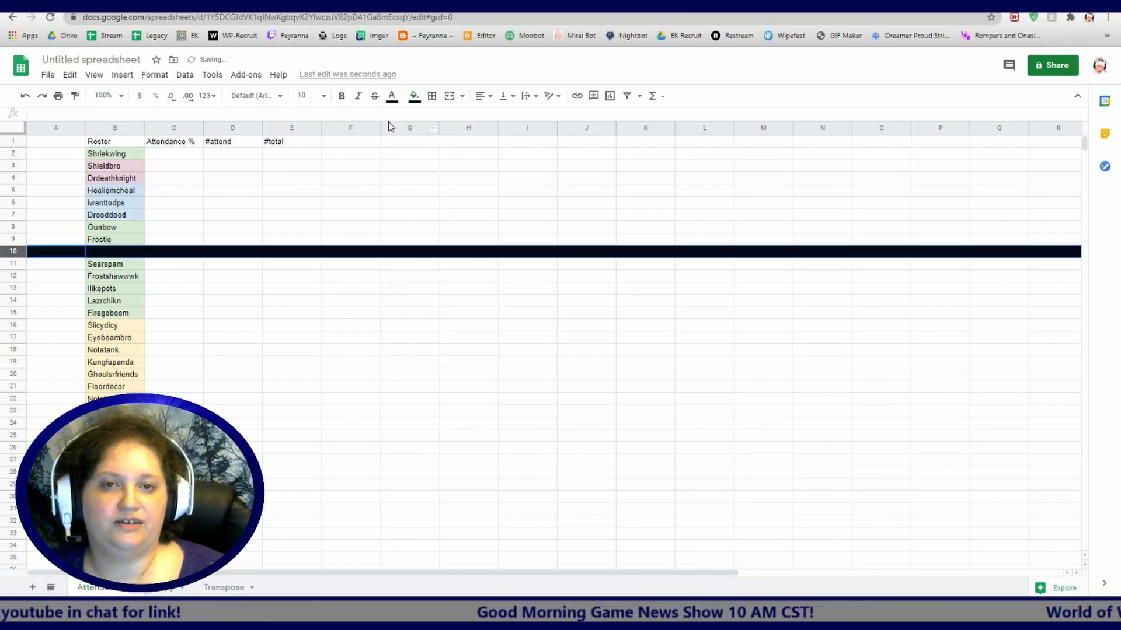
Set the fill colour of row 10 in the Attendance sheet to white
left_click(414, 98)
left_click(534, 141)
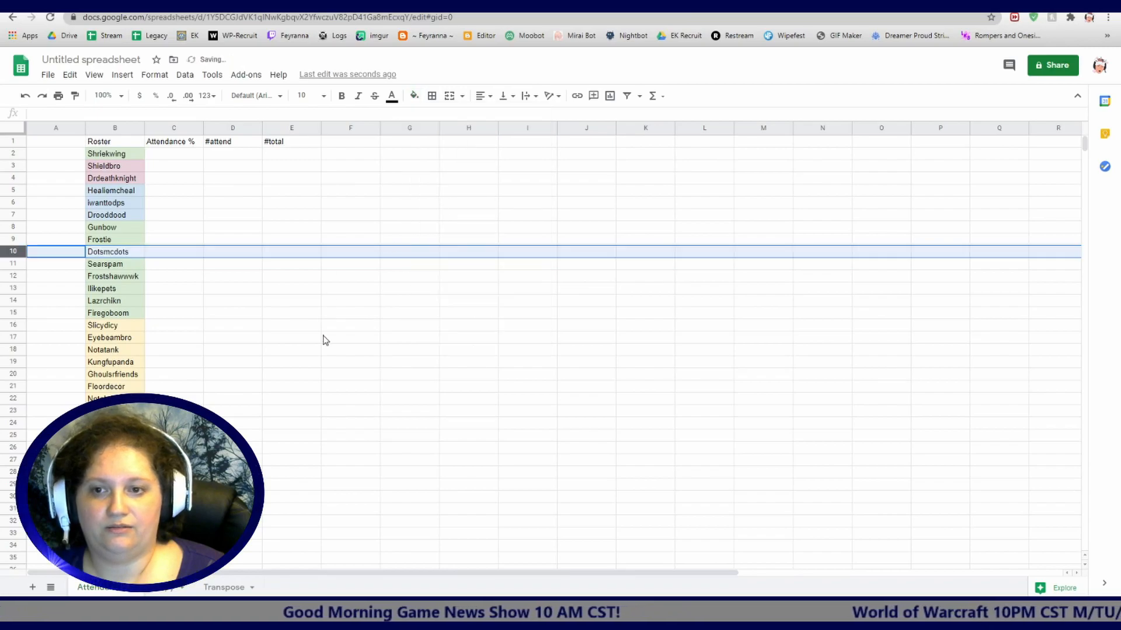
left_click(315, 349)
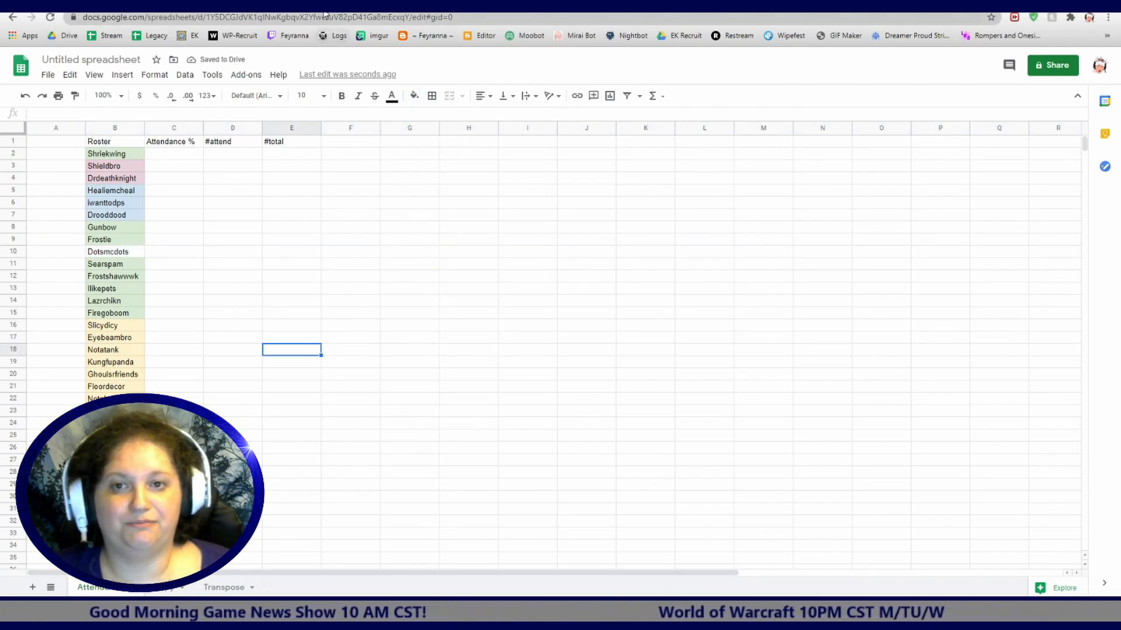
Return to the Team Attendance form and allow respondents to edit after submit in its general settings, saving the change
key("ctrl+Tab")
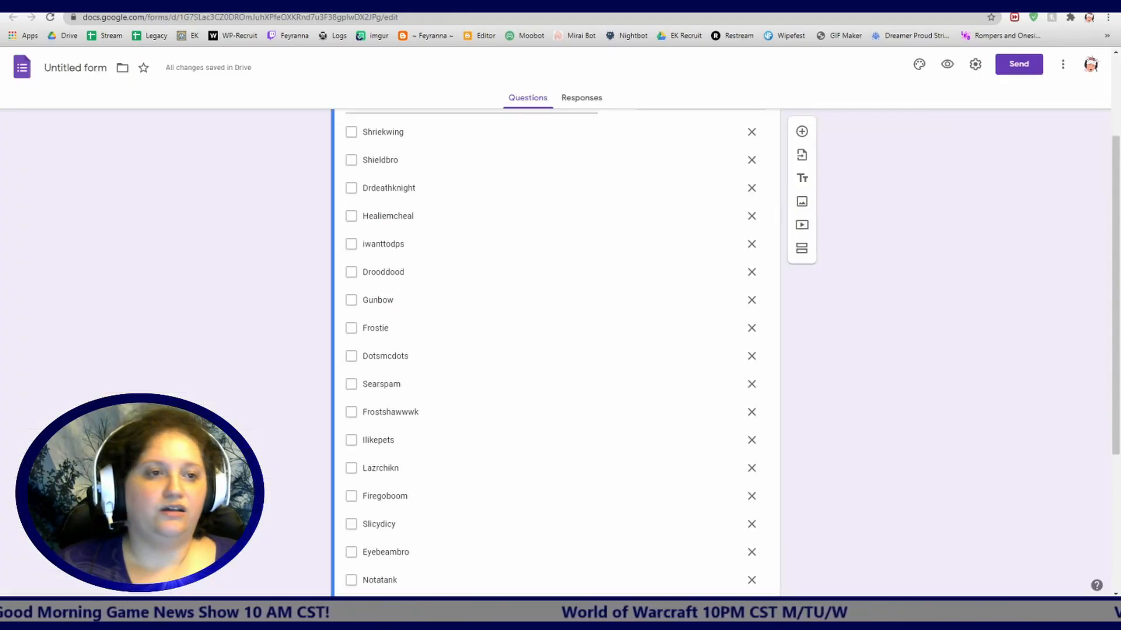
scroll(604, 269, "down", 3)
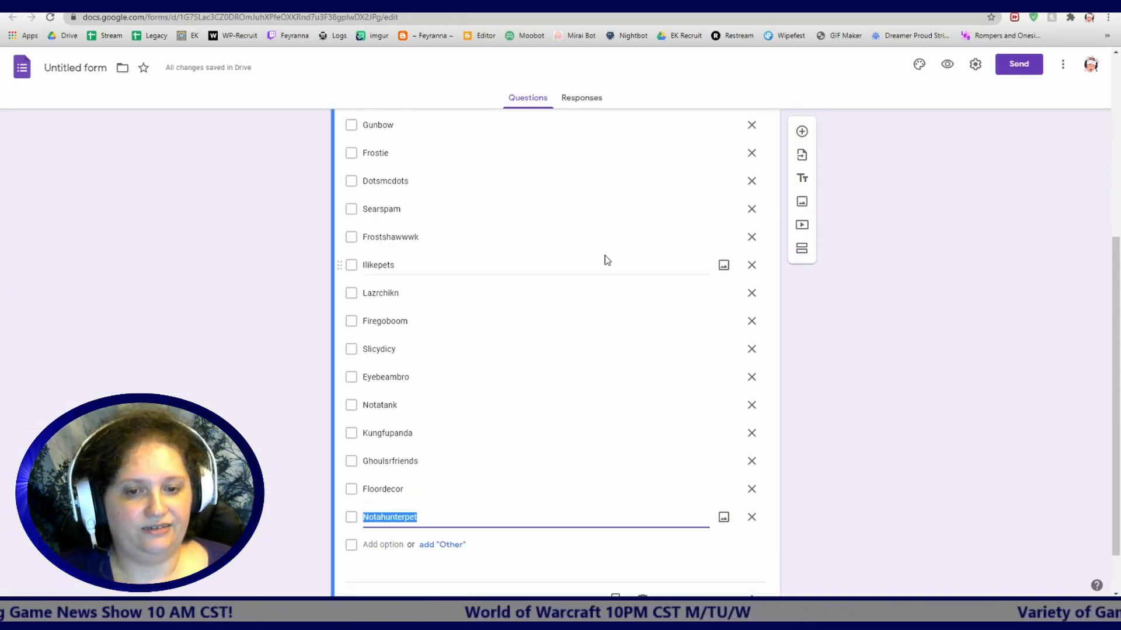
scroll(602, 257, "up", 6)
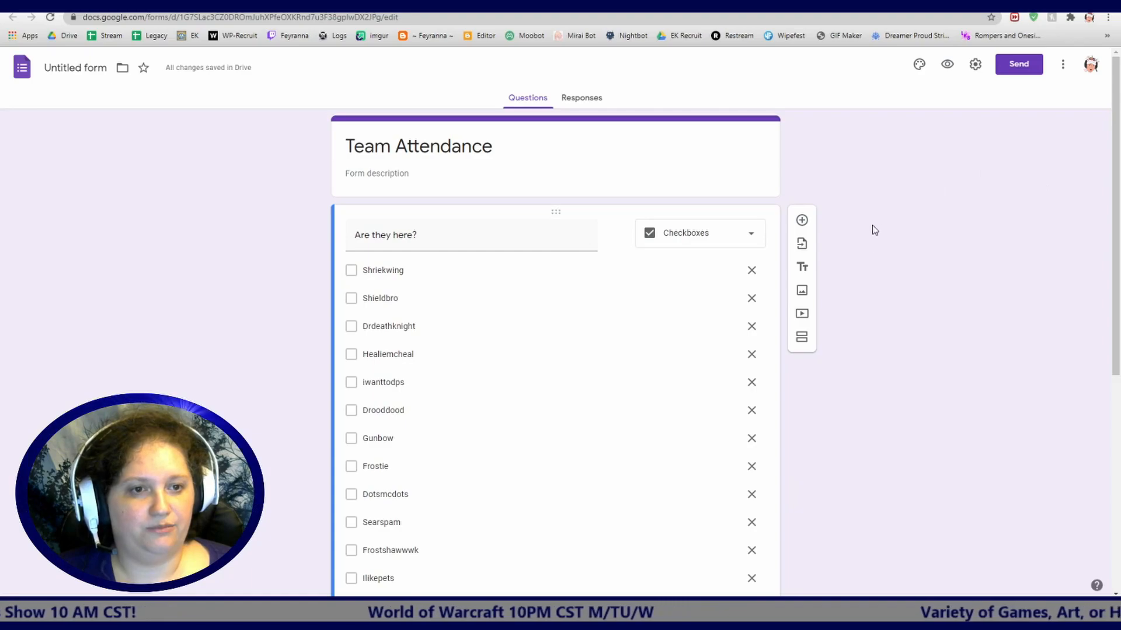
left_click(975, 67)
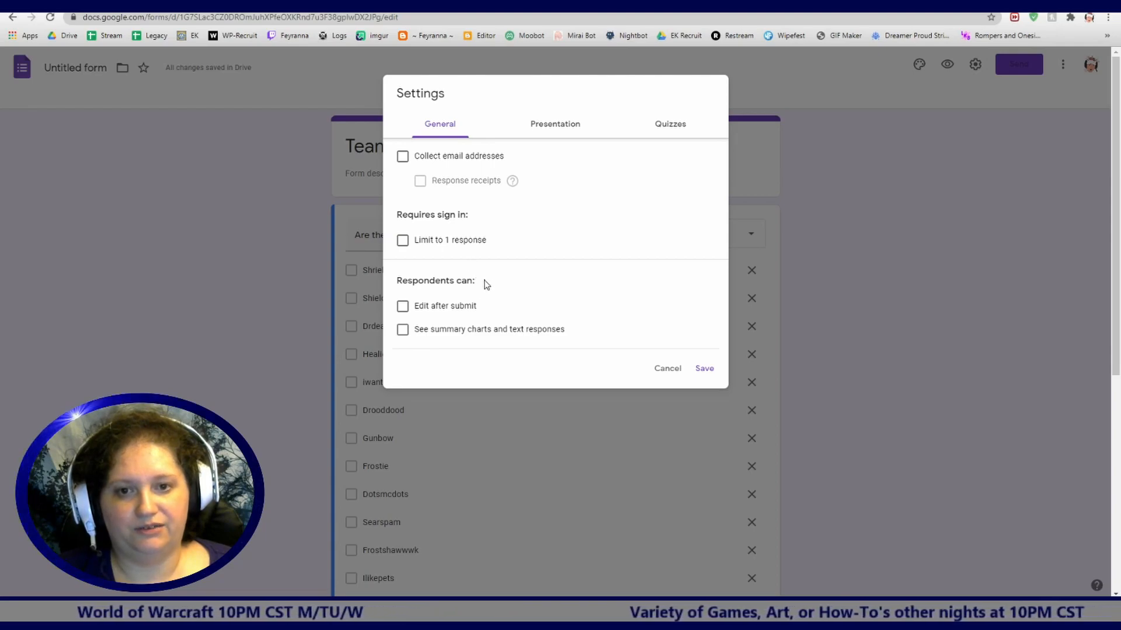
left_click(401, 307)
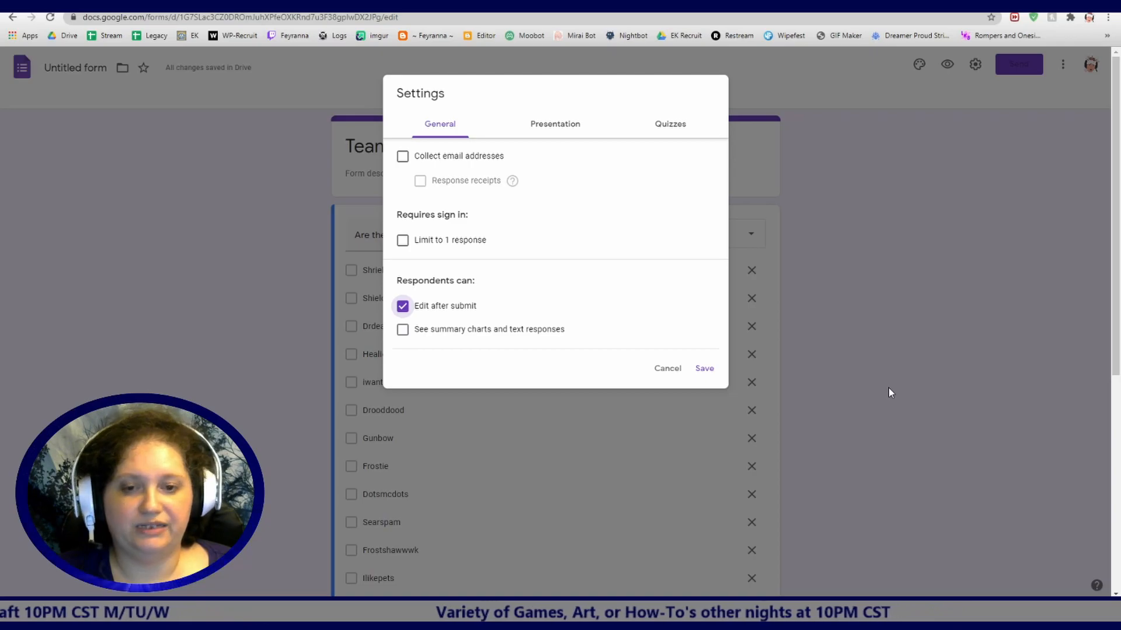
left_click(702, 369)
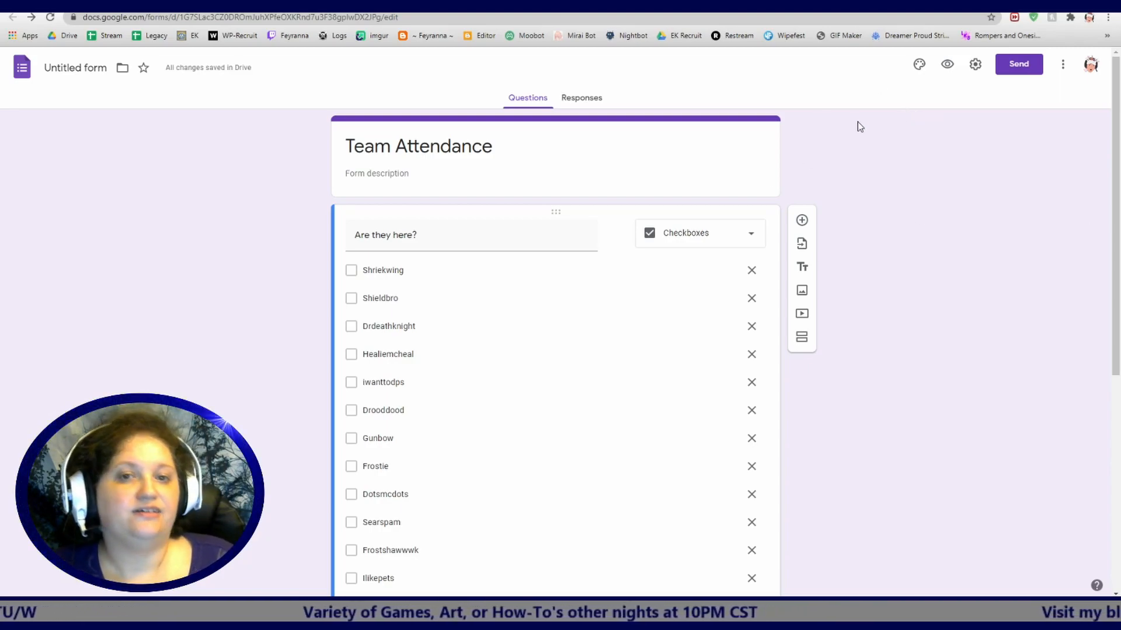
Set the form's response destination to the existing Untitled spreadsheet that holds the roster
left_click(588, 103)
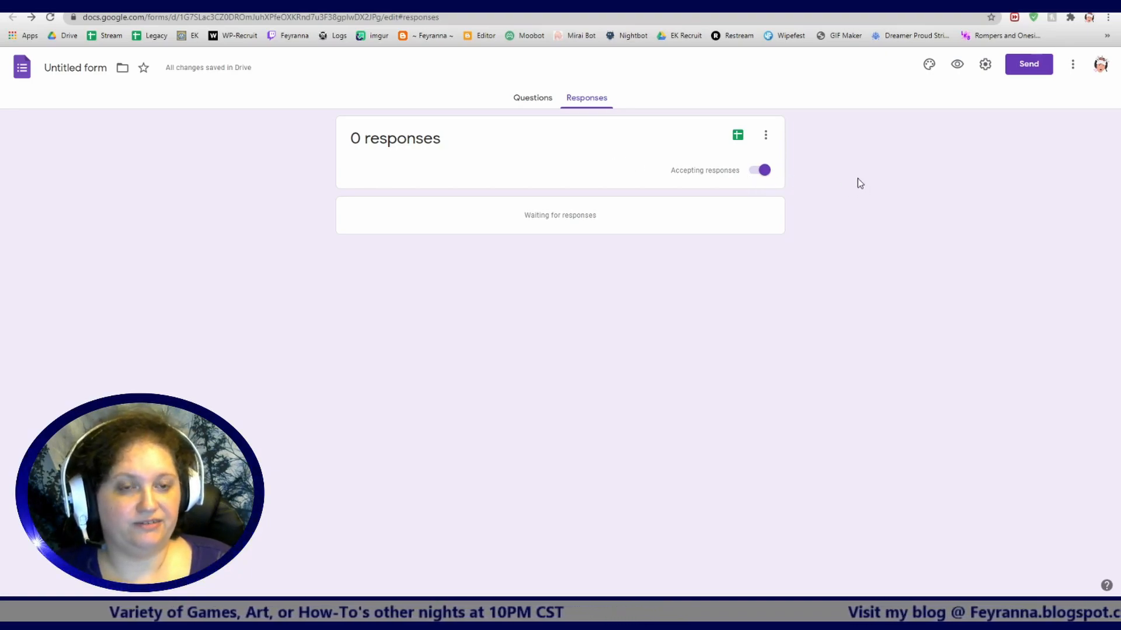
left_click(765, 137)
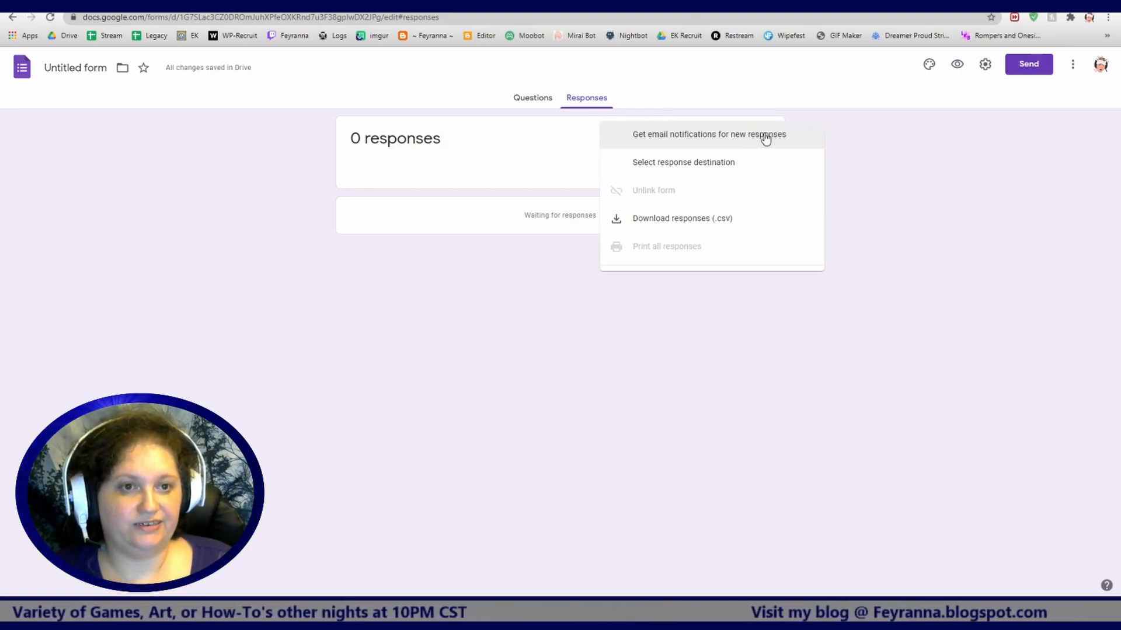
left_click(634, 171)
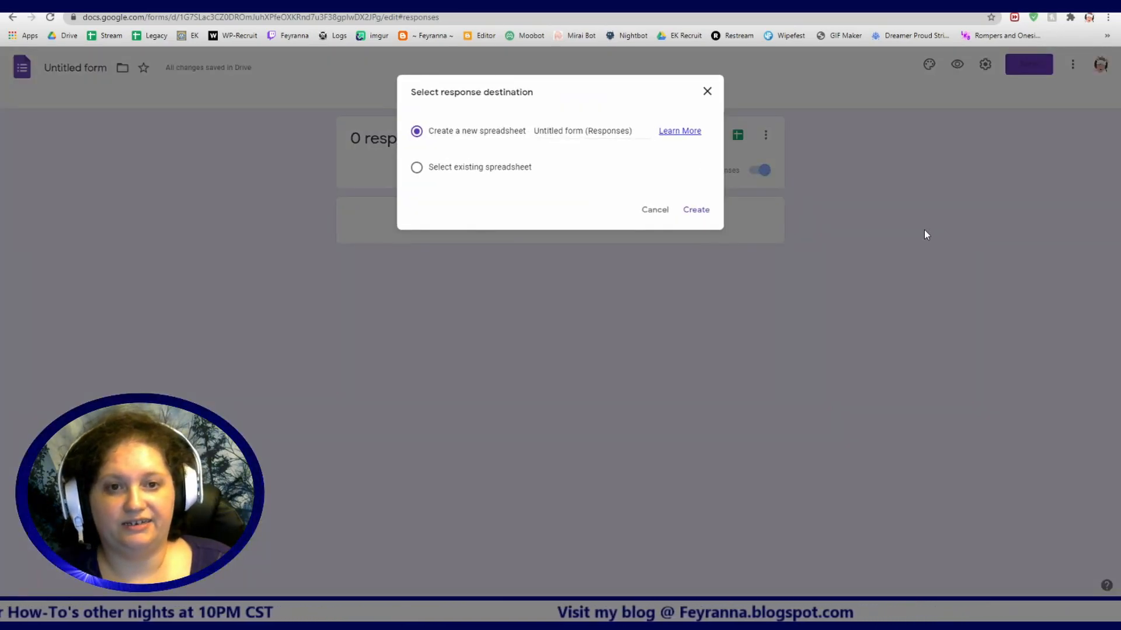
left_click(416, 170)
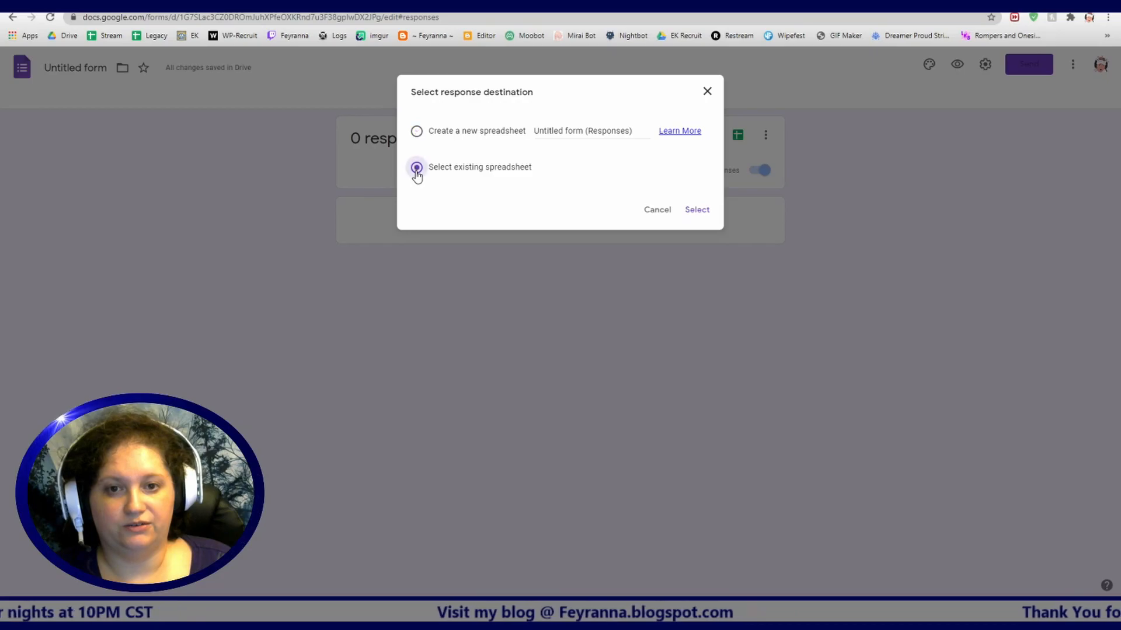
left_click(694, 210)
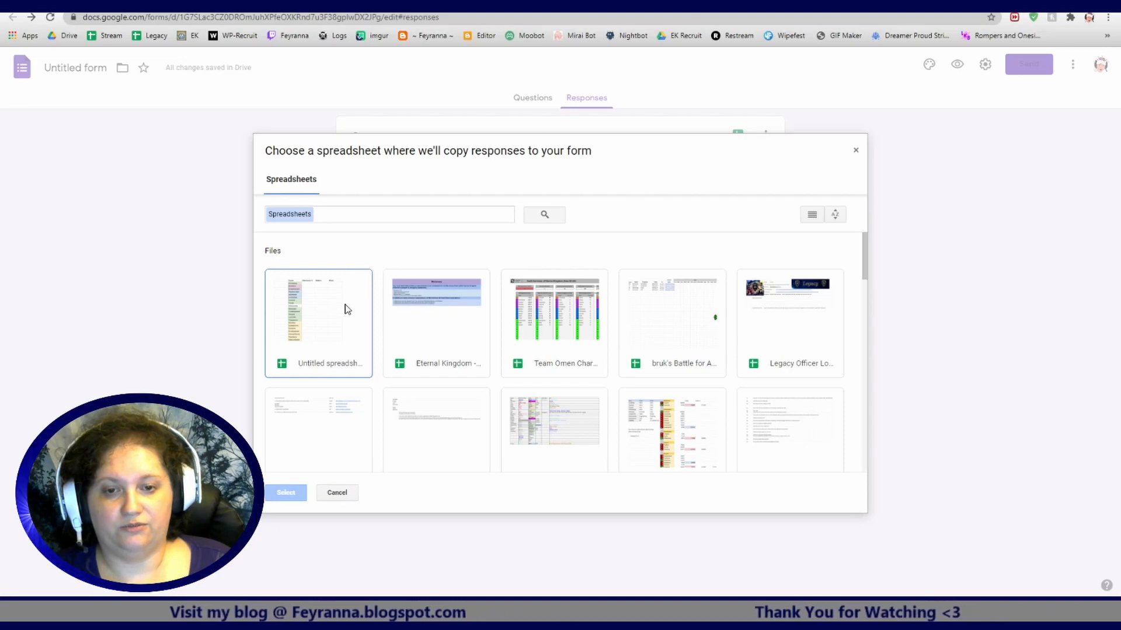
left_click(329, 324)
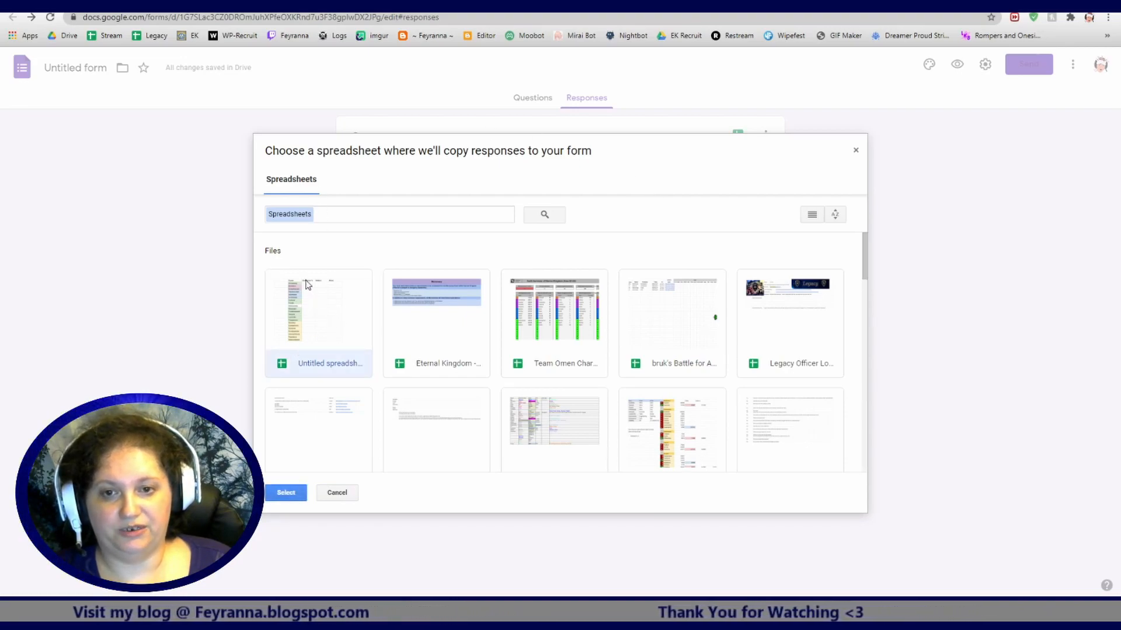
left_click(283, 495)
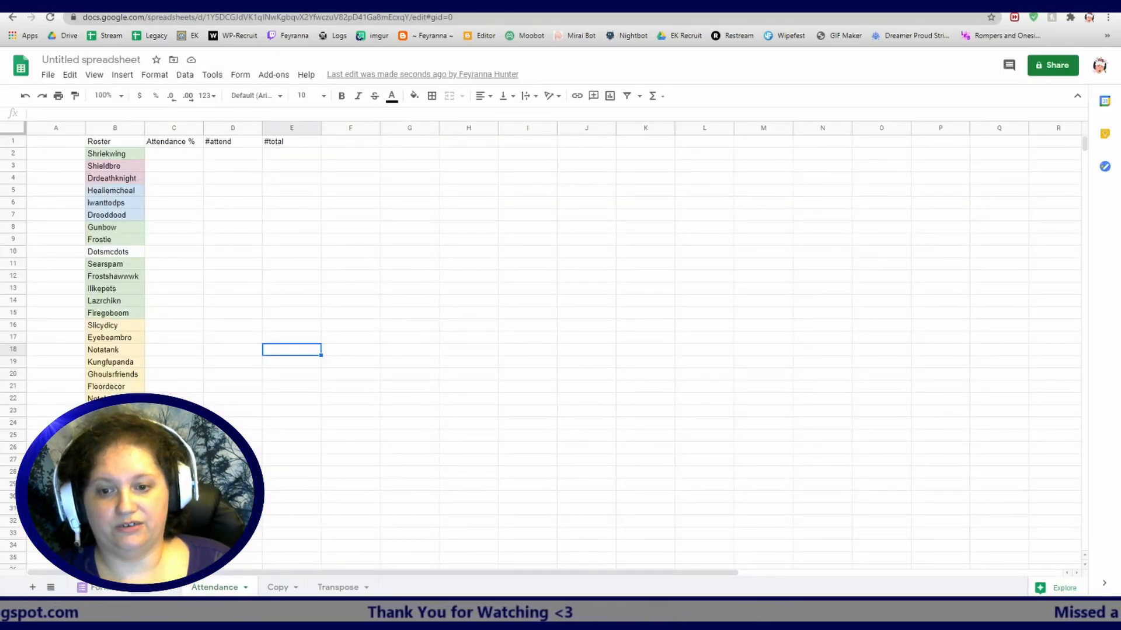
Rename the spreadsheet as Sample Sheets 2 and open its form responses sheet
left_click(84, 60)
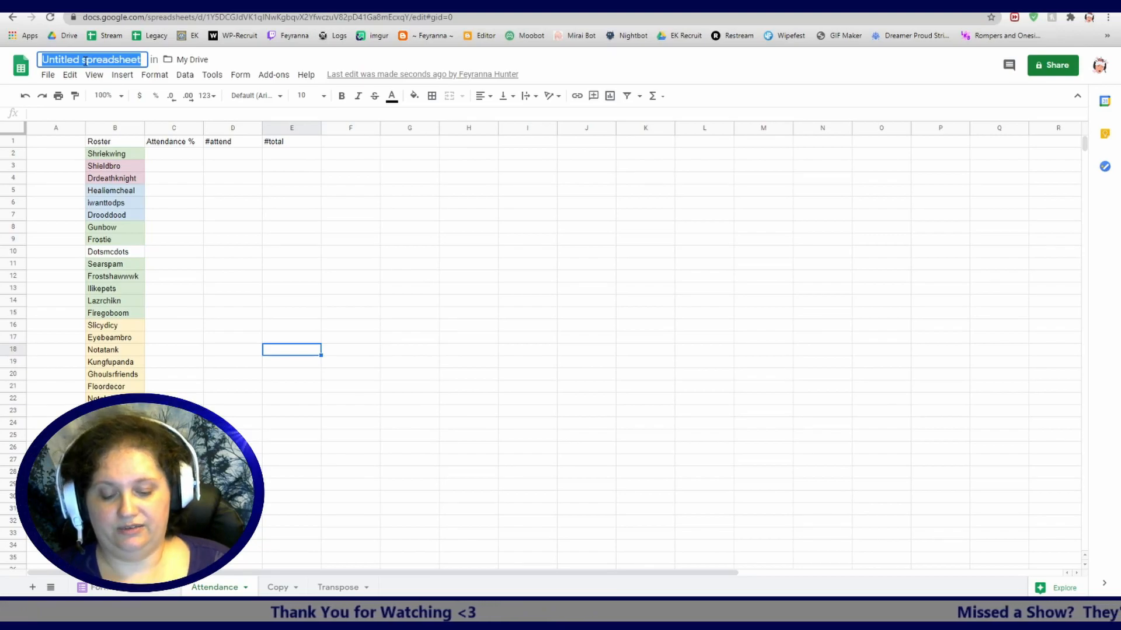
type("Samp")
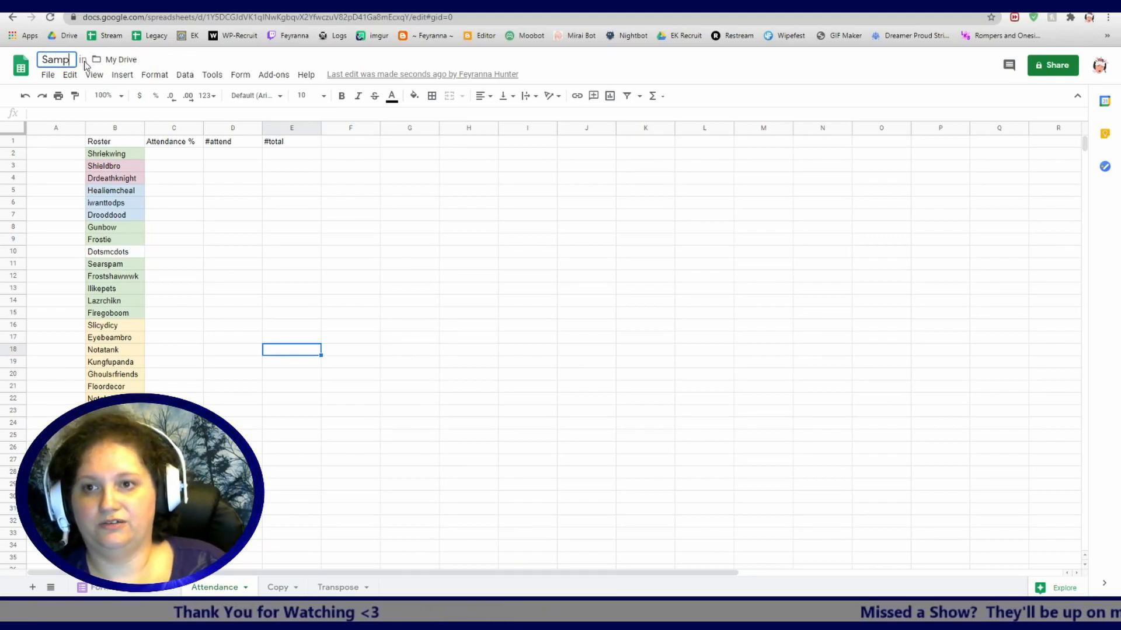
type("le Sheets 2")
key("Return")
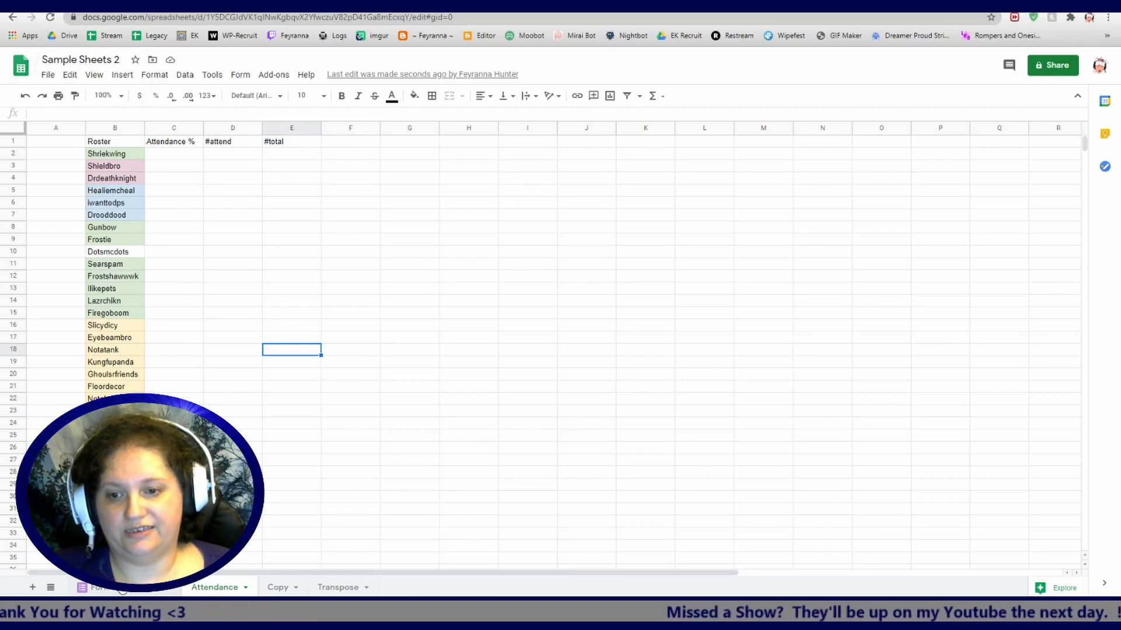
left_click(122, 590)
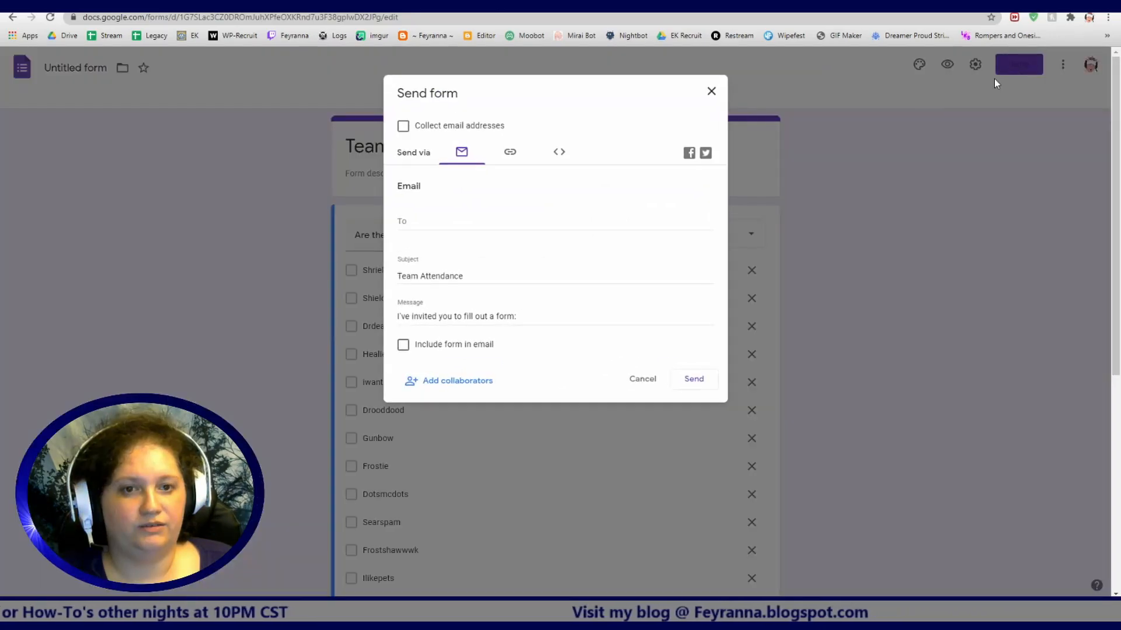
Generate a shortened share link for the Team Attendance form, copy it and open it in the browser
left_click(511, 154)
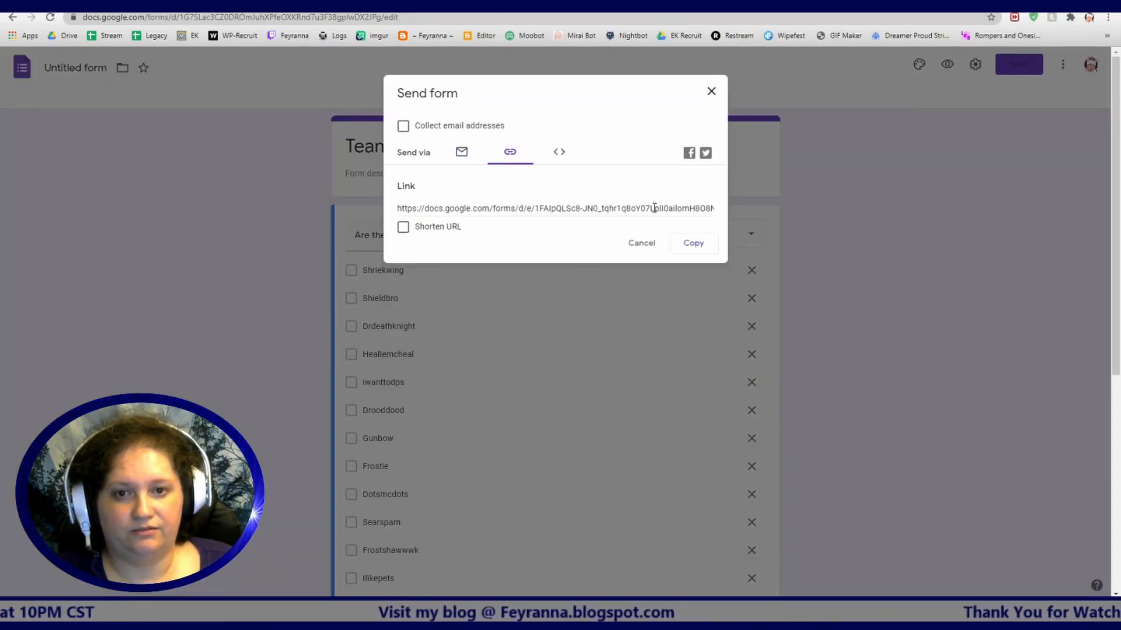
left_click(403, 227)
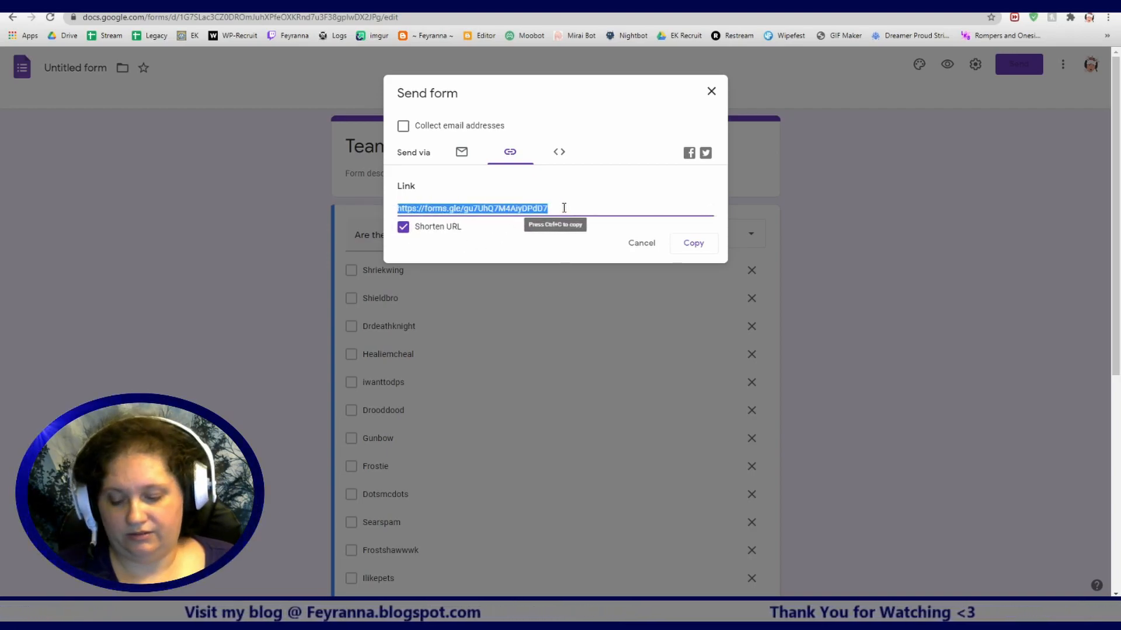
left_click(712, 92)
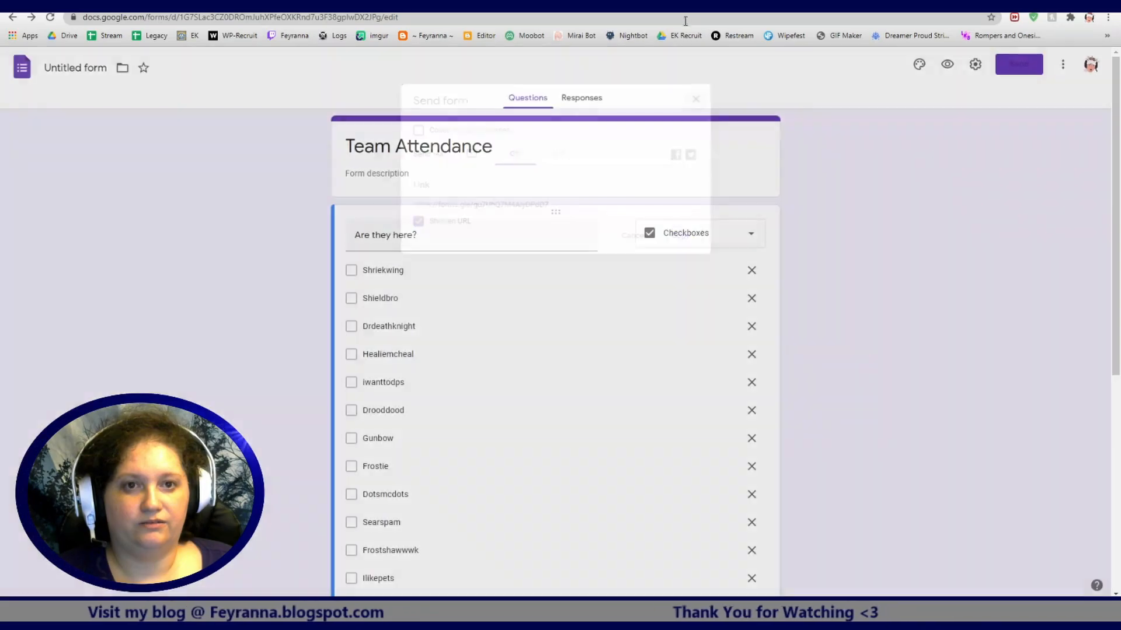
left_click_drag(409, 17, 1, 21)
key("ctrl+v")
key("Return")
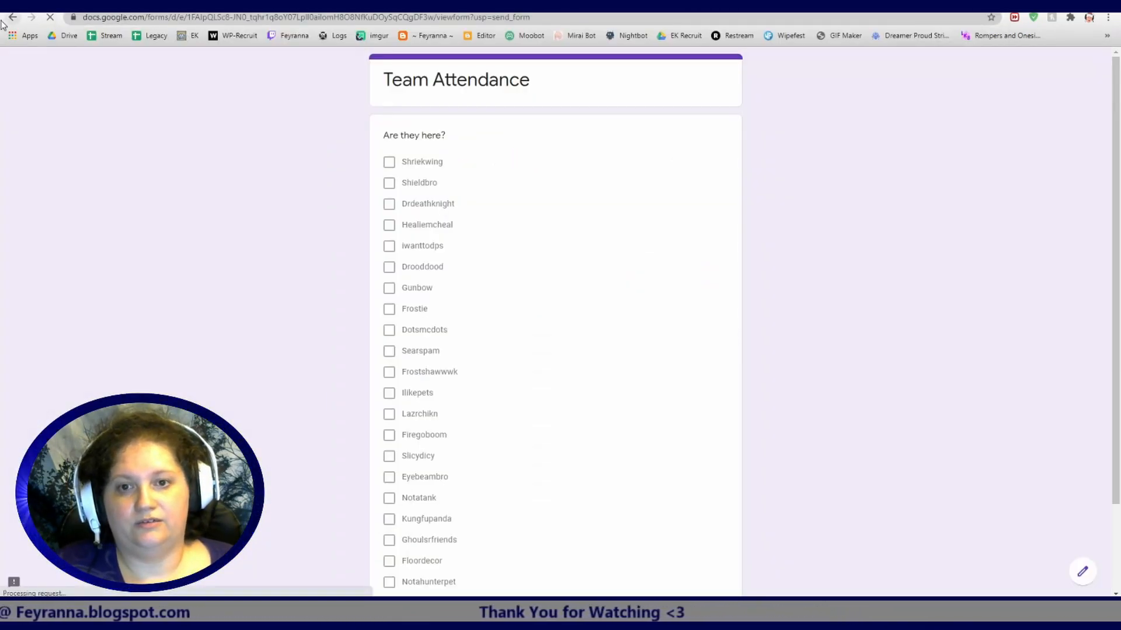
Submit an attendance response with everyone ticked except Shieldbro, Gunbow, Frostshawwwk, Eyebeambro and Notahunterpet
left_click(390, 166)
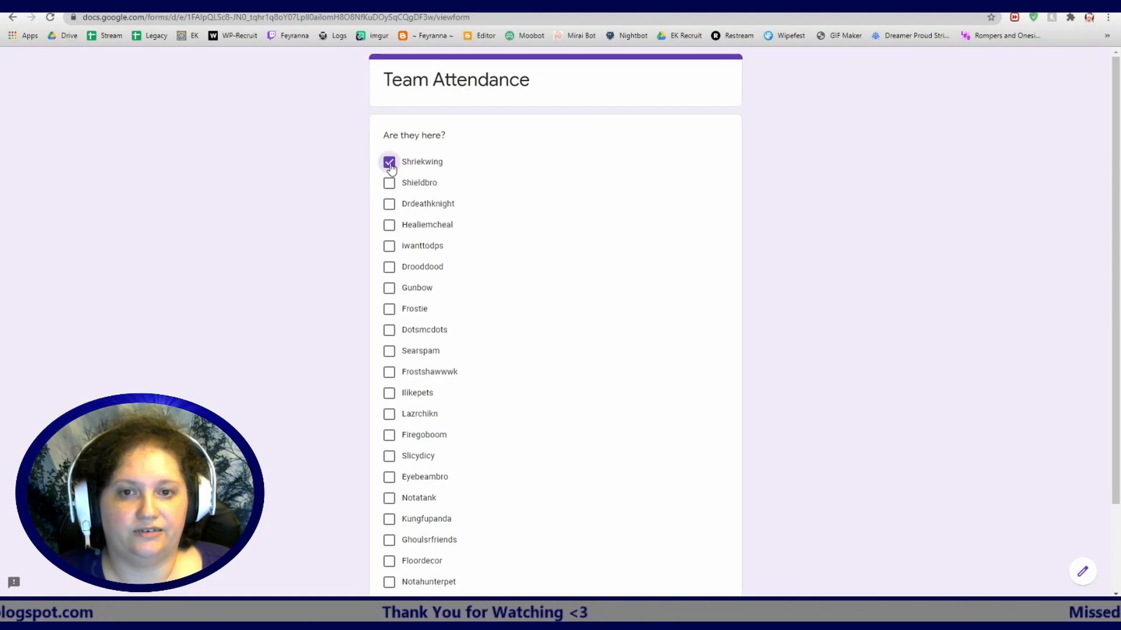
left_click(390, 163)
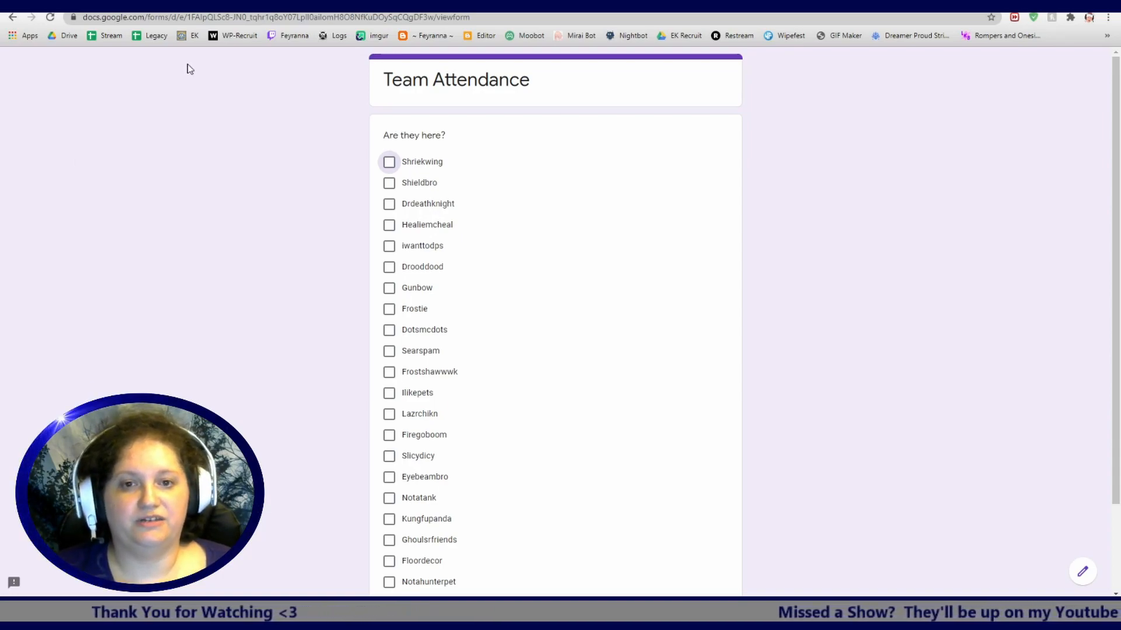
left_click(388, 204)
left_click(389, 224)
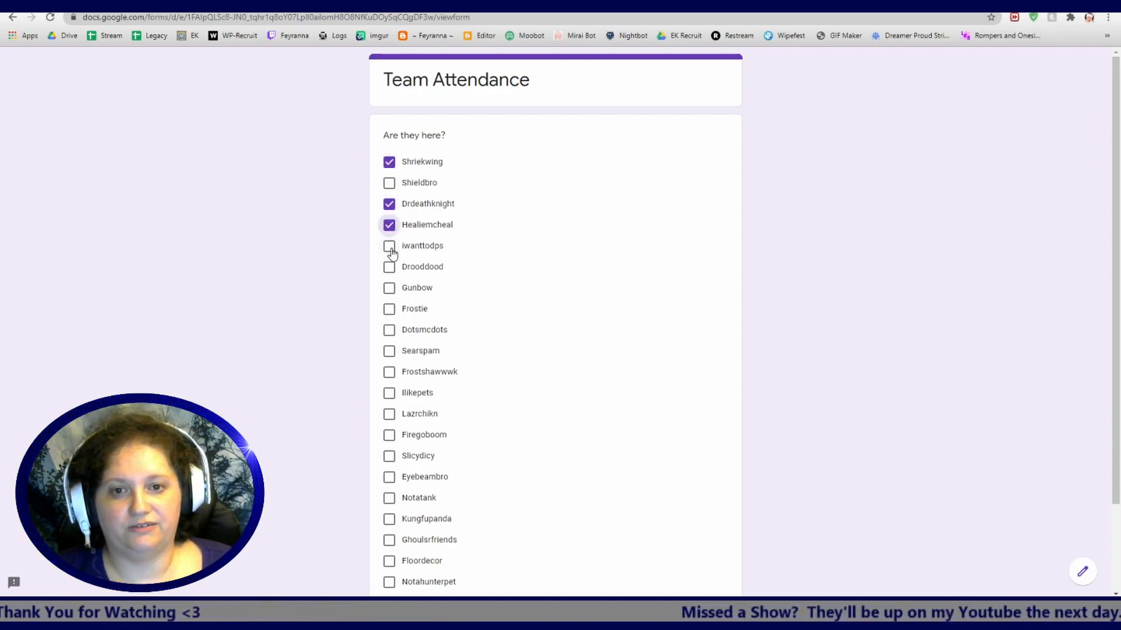
left_click(389, 245)
left_click(389, 267)
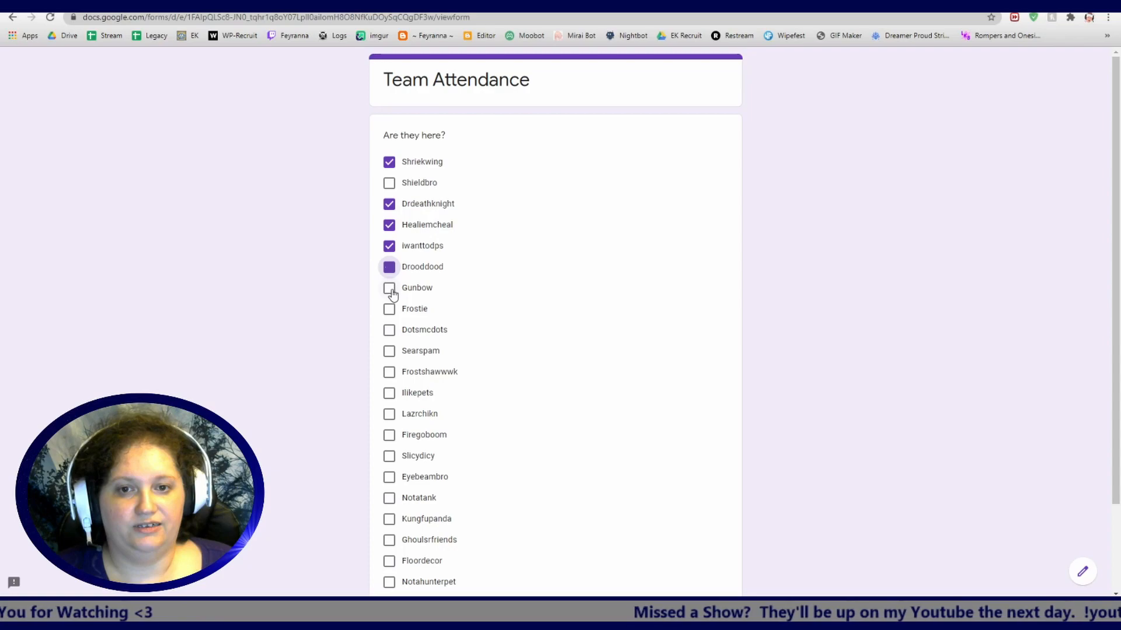
left_click(389, 330)
left_click(389, 351)
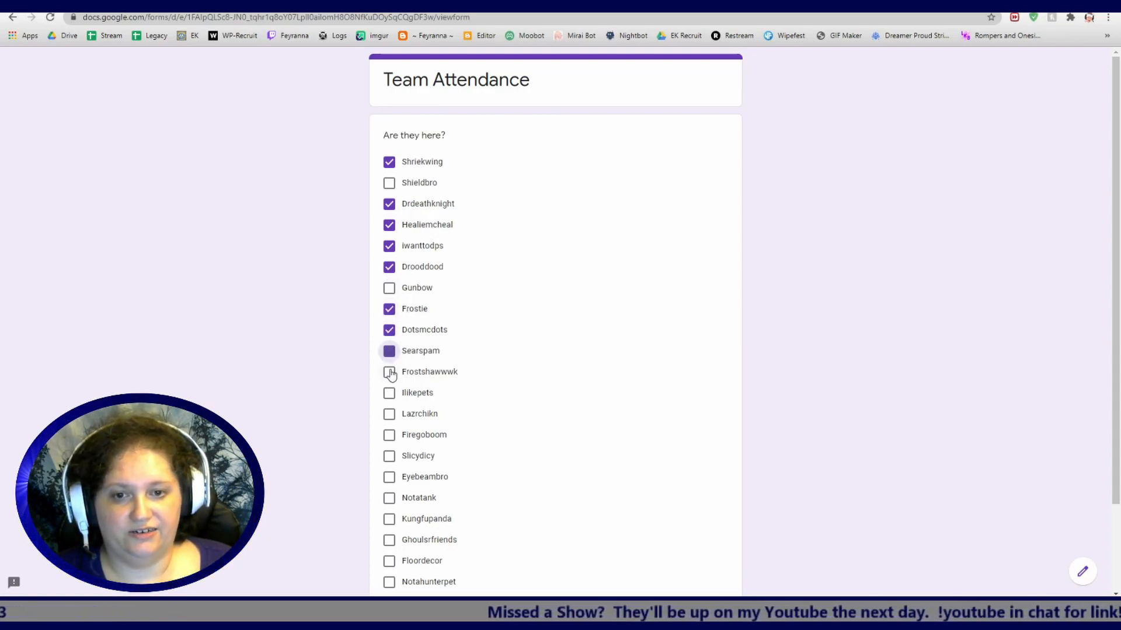
left_click(389, 393)
left_click(388, 413)
left_click(389, 435)
left_click(389, 456)
left_click(389, 498)
scroll(391, 496, "down", 2)
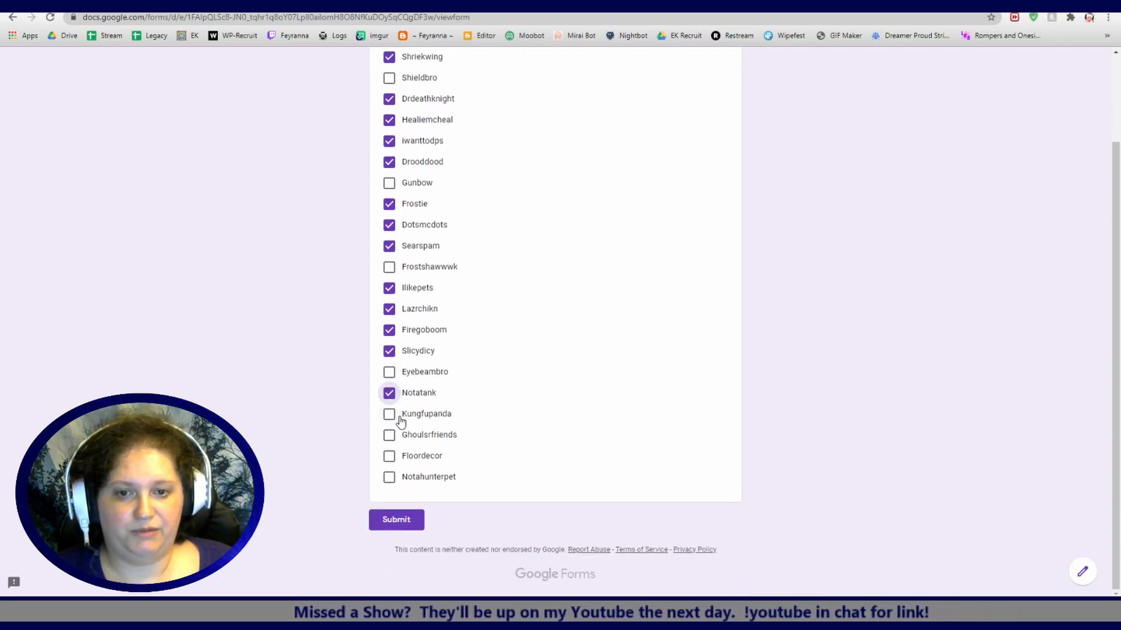
left_click(389, 414)
left_click(389, 435)
left_click(389, 456)
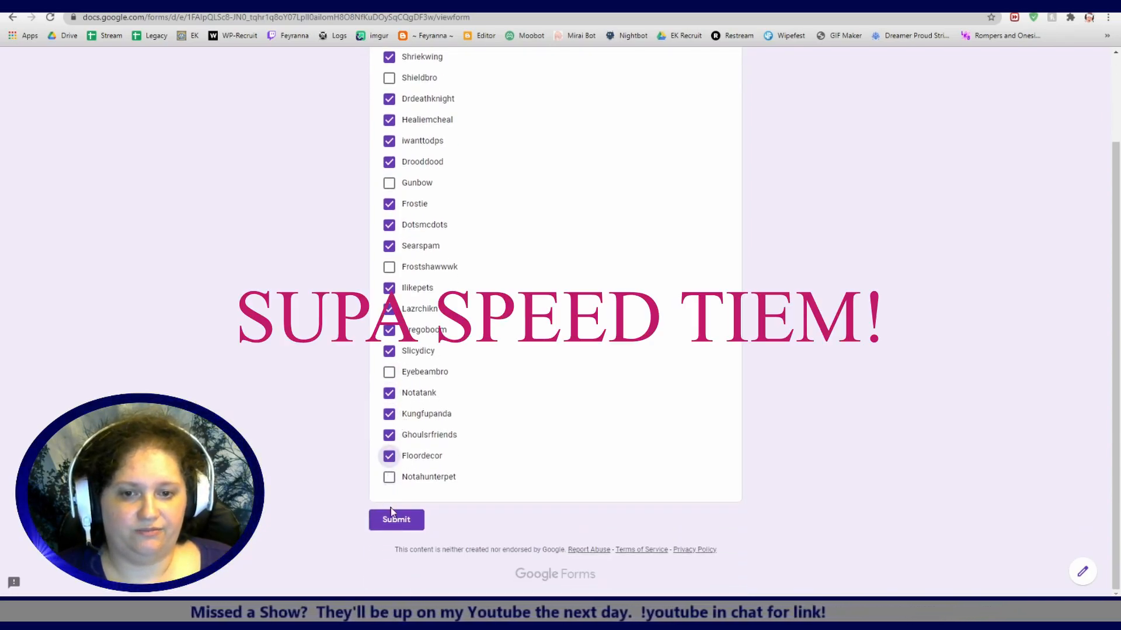
left_click(393, 528)
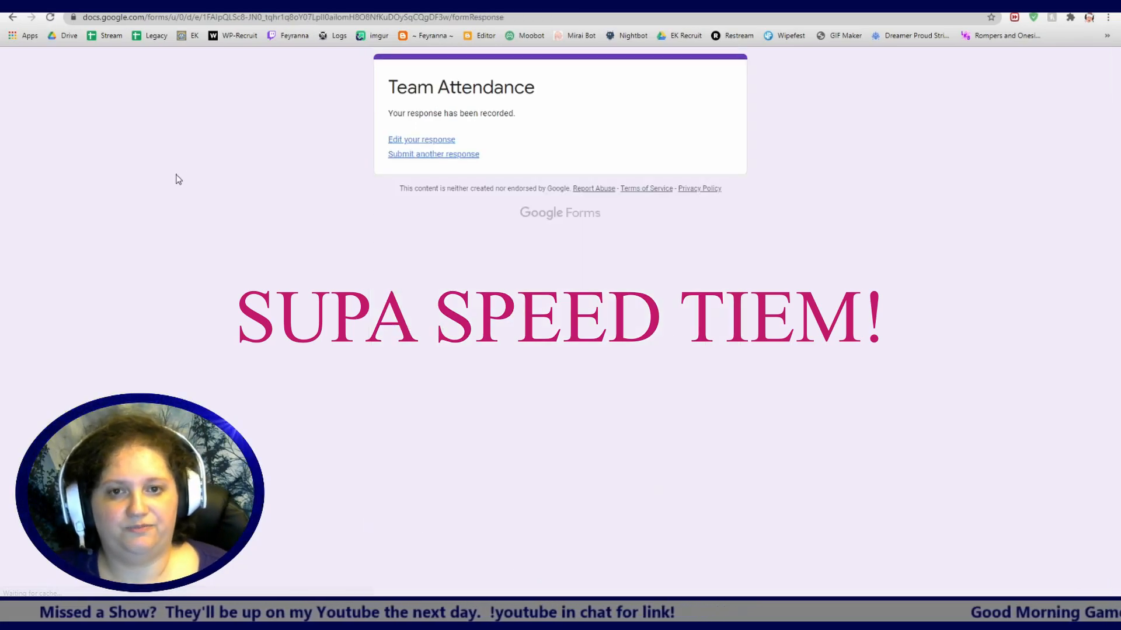
Submit another response with everyone ticked except Gunbow, Searspam, Firegoboom, Notatank, Ghoulsrfriends and Notahunterpet
left_click(428, 155)
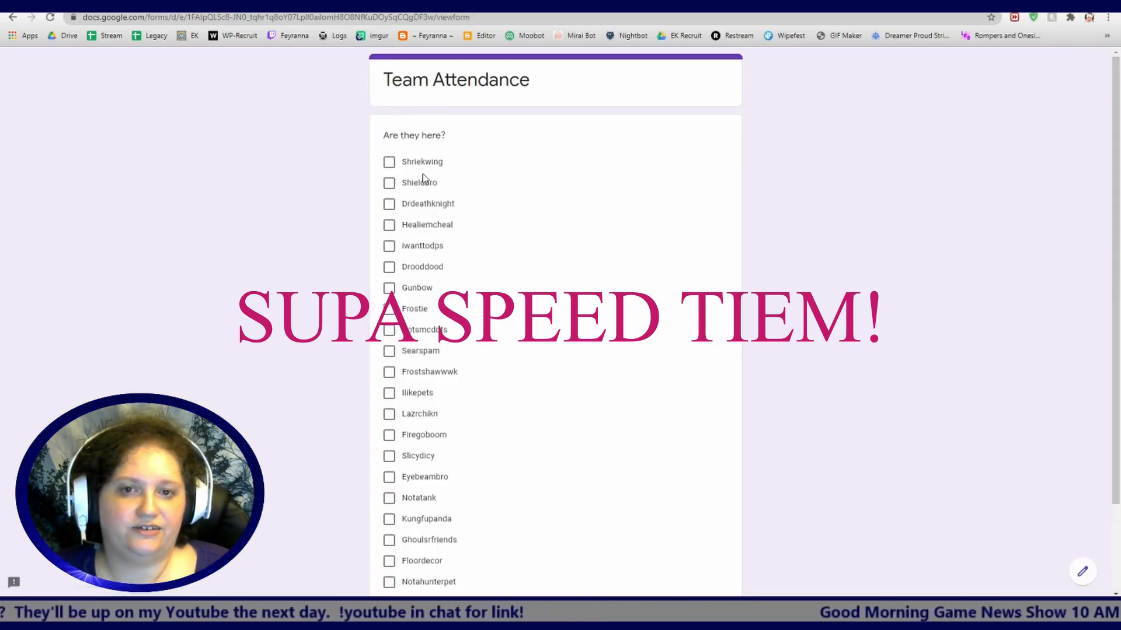
left_click(389, 163)
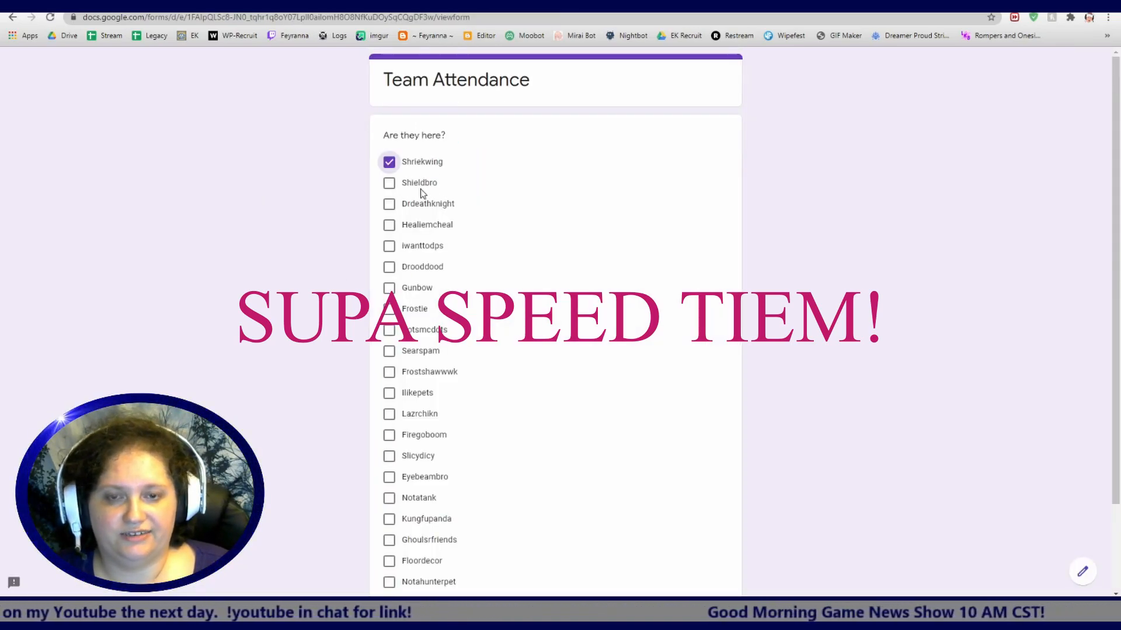
left_click(389, 183)
left_click(389, 203)
left_click(389, 225)
left_click(389, 246)
left_click(388, 267)
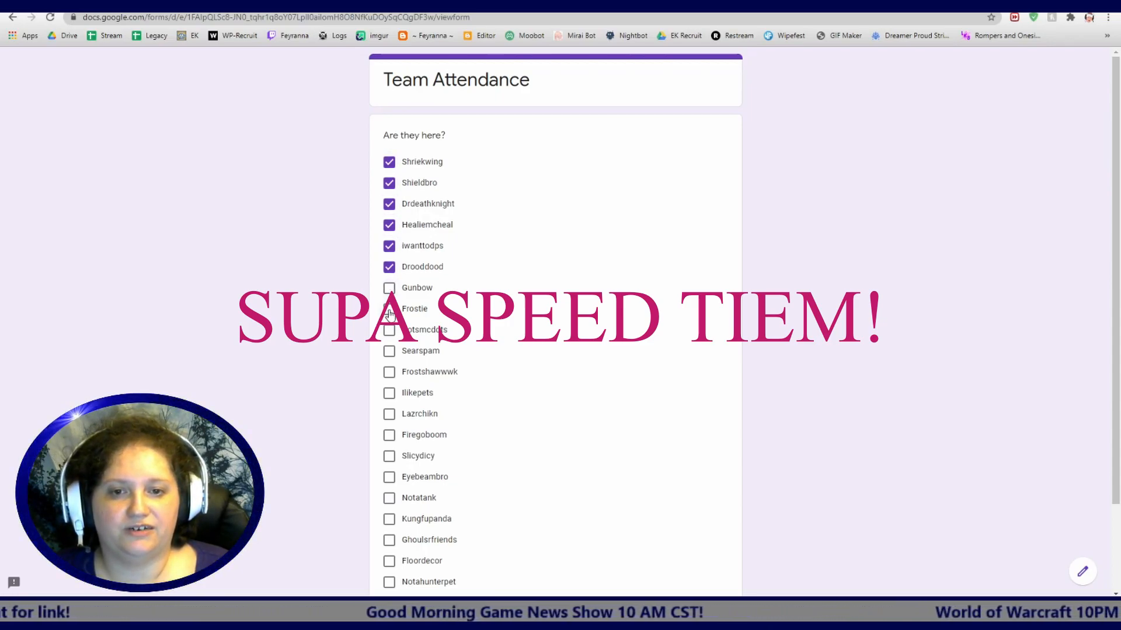
left_click(389, 309)
left_click(389, 330)
left_click(389, 372)
scroll(389, 367, "down", 2)
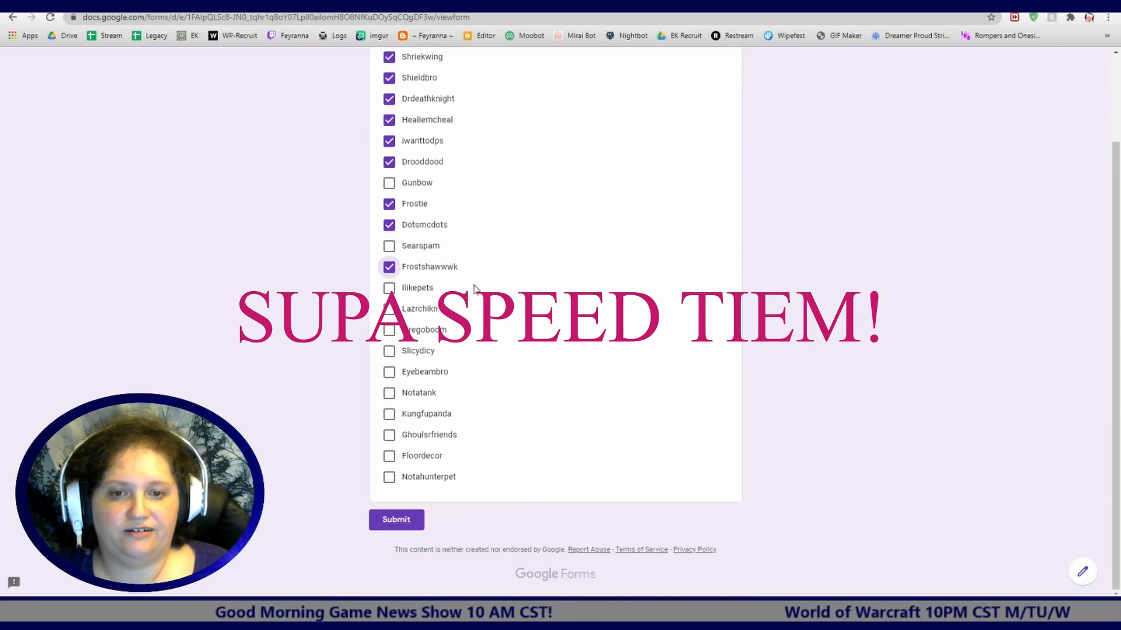
left_click(389, 288)
left_click(389, 308)
left_click(389, 351)
left_click(389, 372)
left_click(389, 413)
left_click(388, 456)
left_click(393, 531)
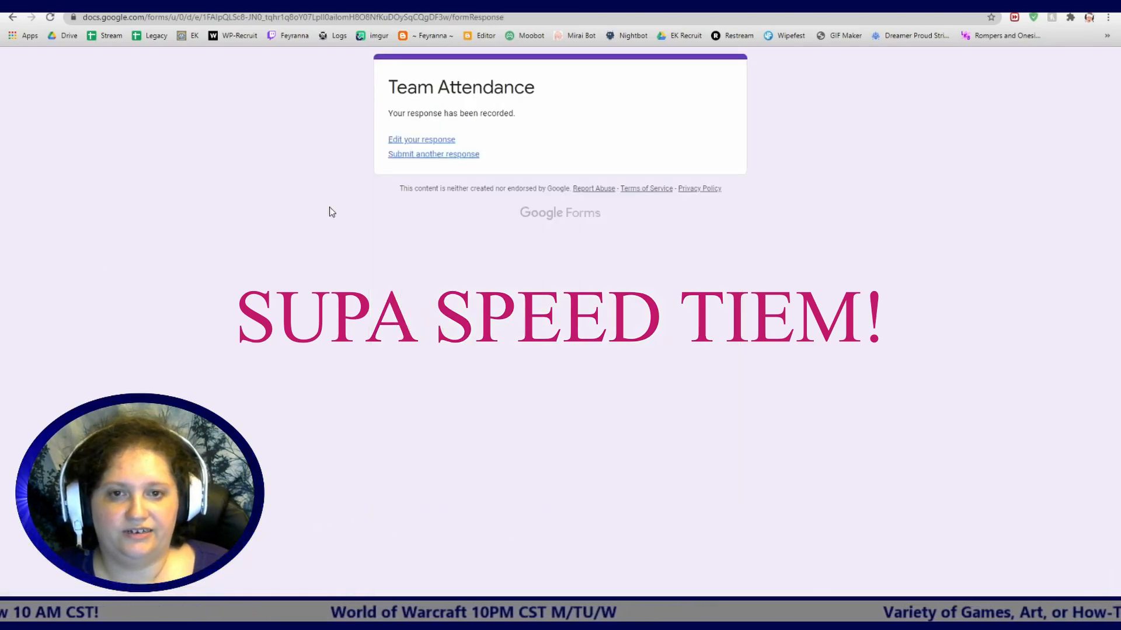
Submit a third response with everyone ticked except Shriekwing, Firegoboom, Kungfupanda and Ghoulsrfriends
left_click(417, 154)
left_click(388, 183)
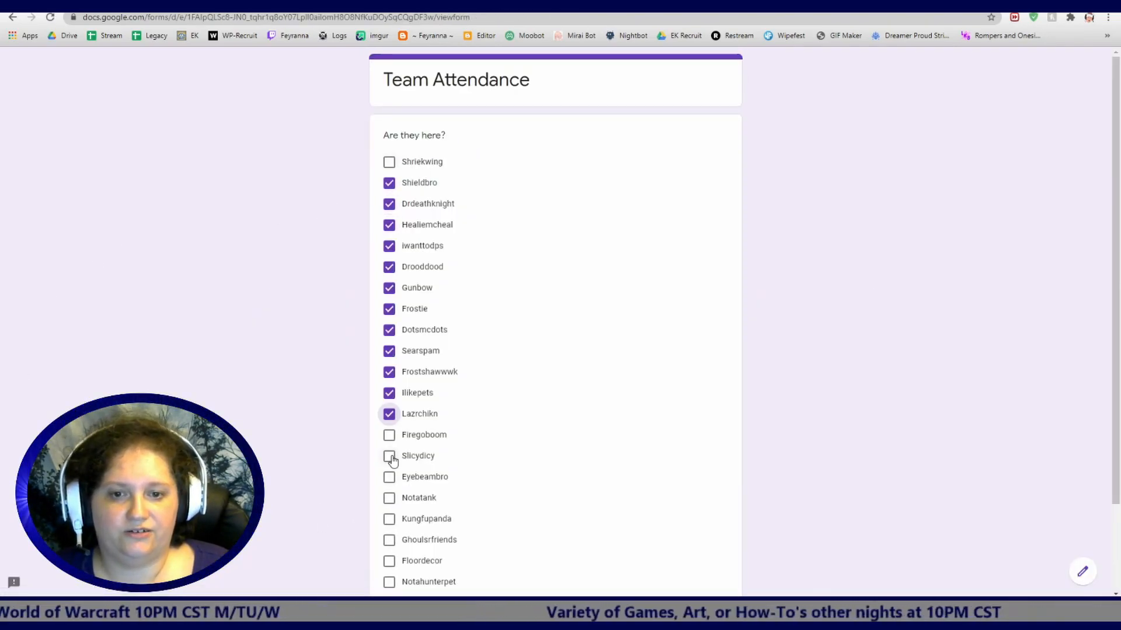
left_click(388, 456)
left_click(388, 476)
left_click(389, 498)
left_click(389, 561)
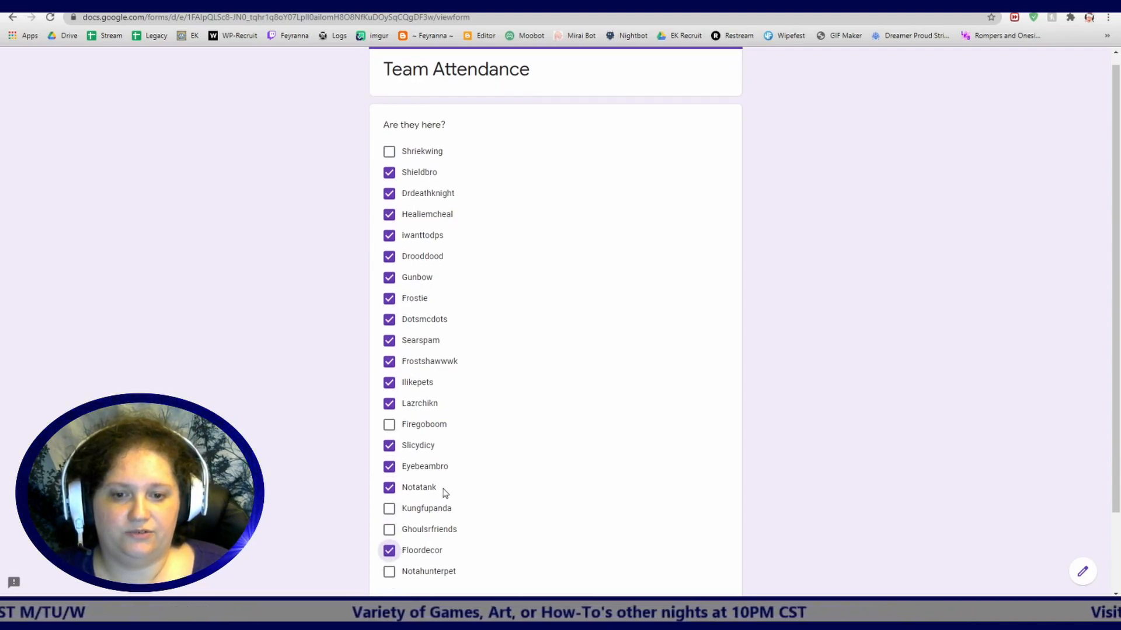
scroll(389, 525, "down", 2)
left_click(389, 477)
left_click(395, 527)
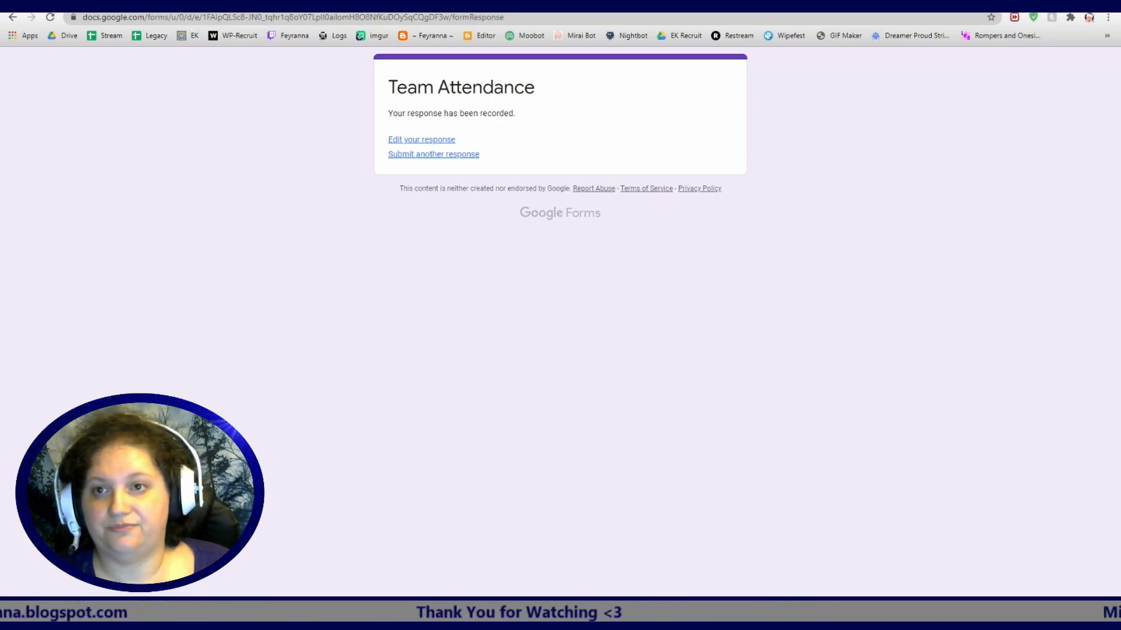
Switch to the spreadsheet and enter =index('Form Responses 1'!A:A,row()) in cell A1 of the Copy sheet
left_click(327, 6)
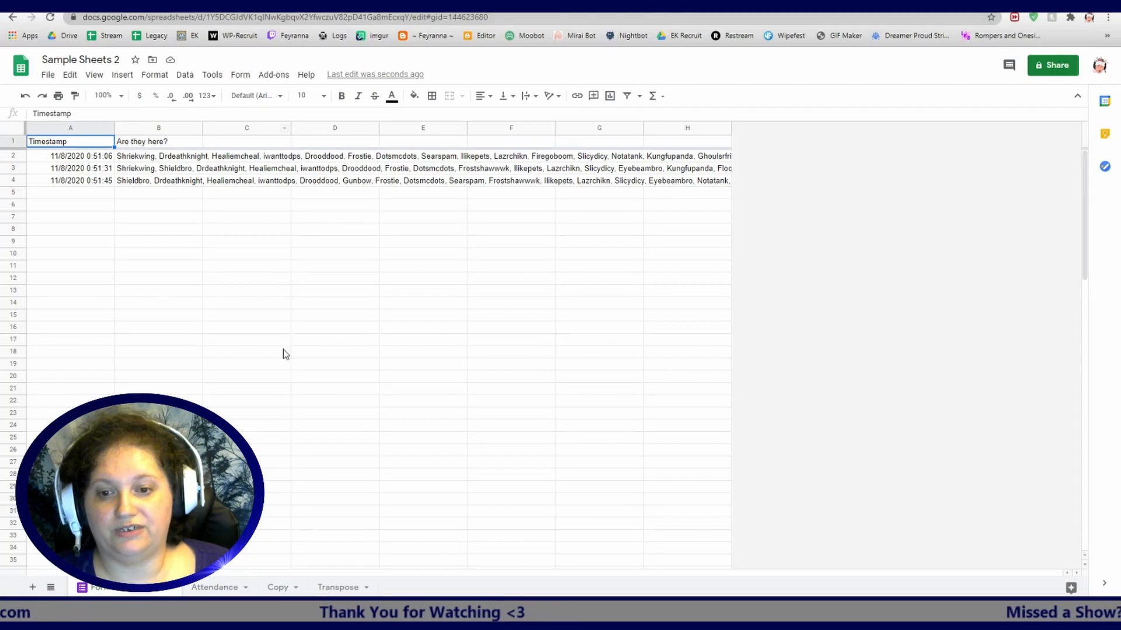
left_click(282, 581)
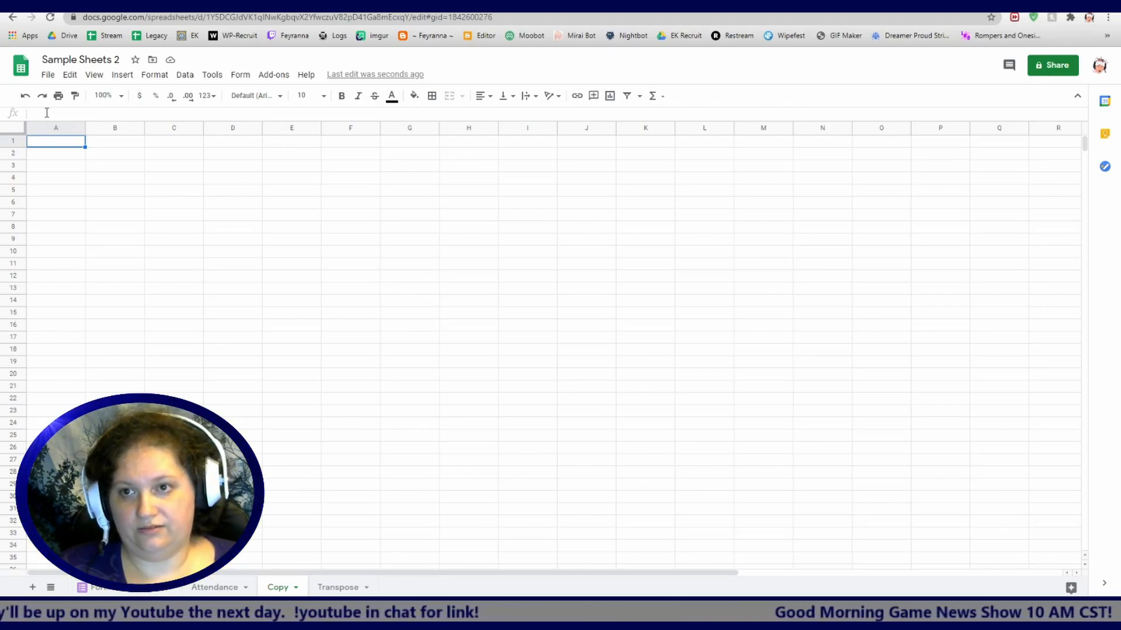
type("=index('Form Responses 1'!A:A,row())")
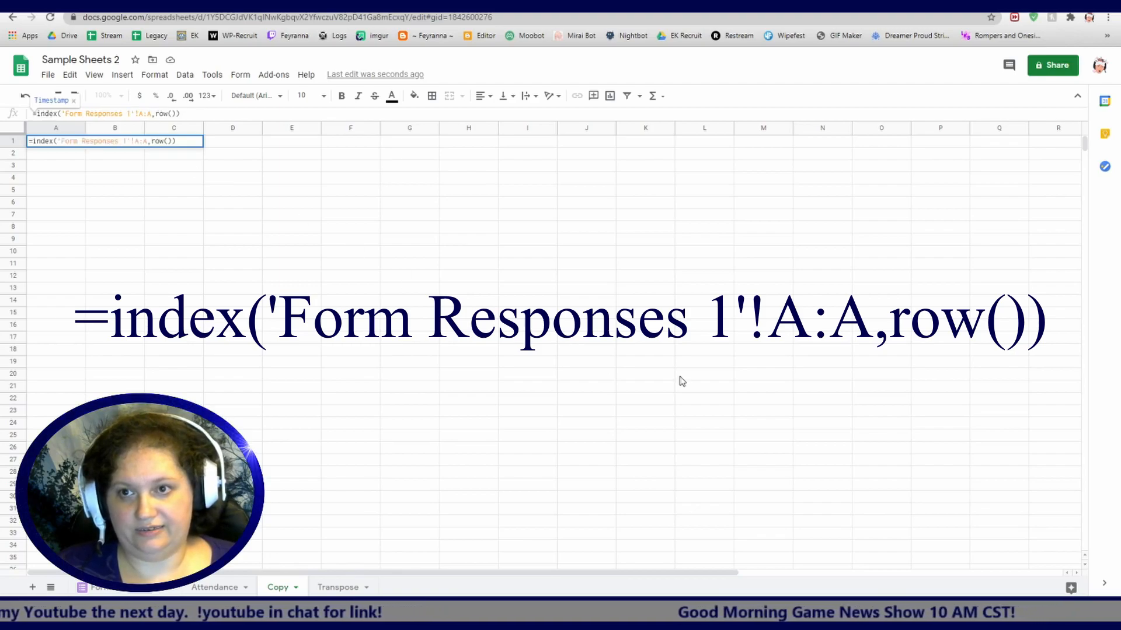
left_click(410, 232)
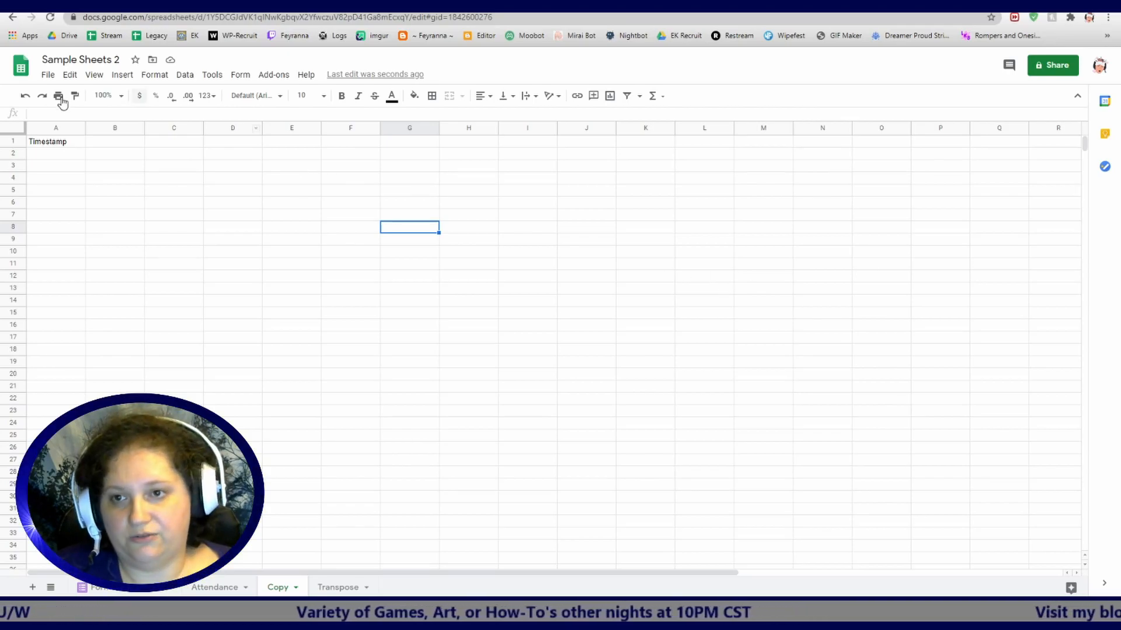
Extend the index formula from A1 into B1 of the Copy sheet and check the formula in B1
left_click(71, 144)
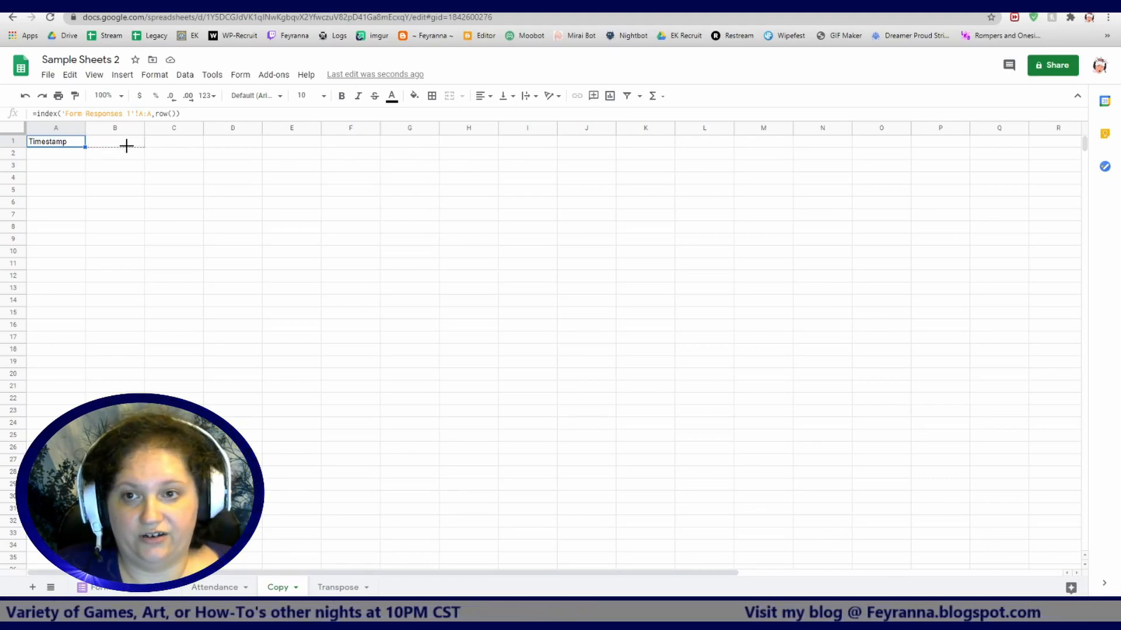
left_click_drag(137, 146, 140, 146)
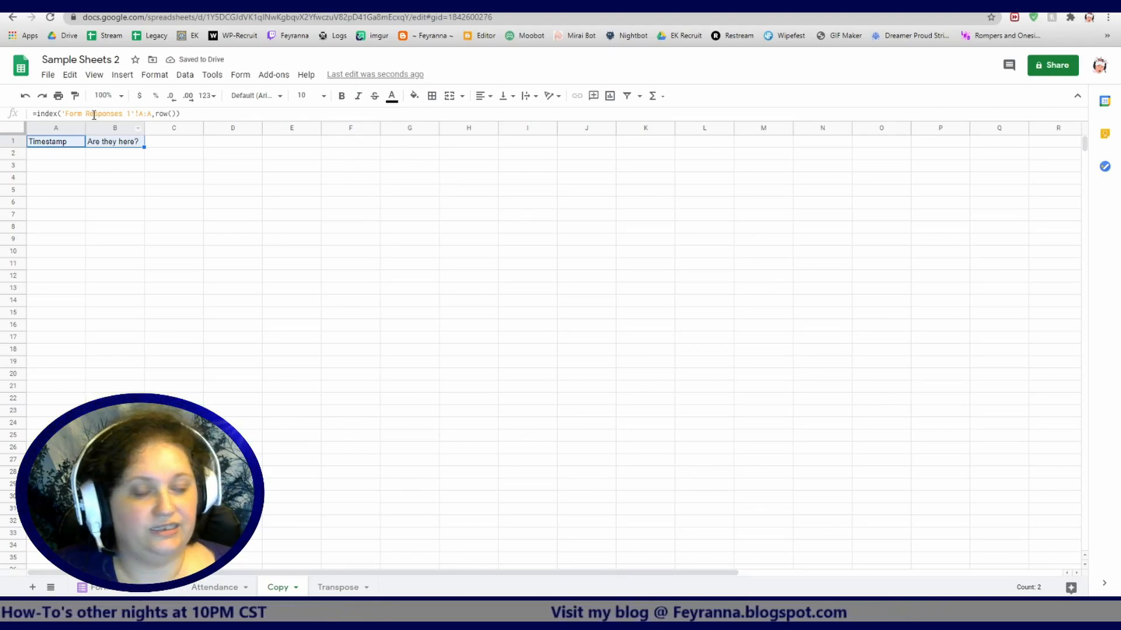
left_click(141, 145)
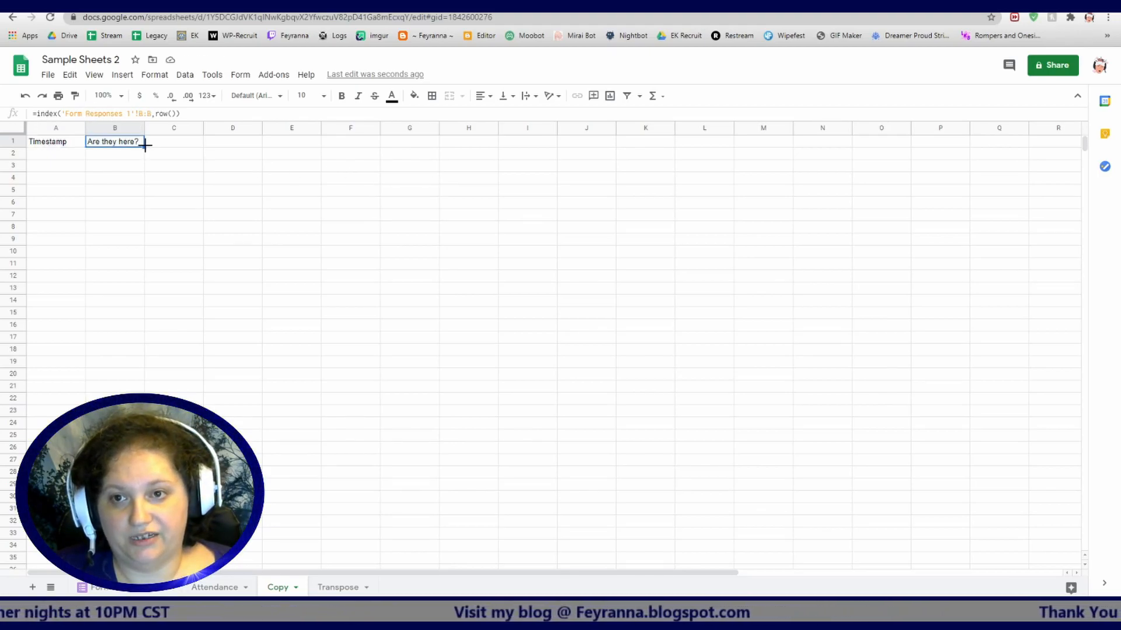
Fill the formulas in A1:B1 of the Copy sheet down both columns to beyond row 100
left_click(79, 144)
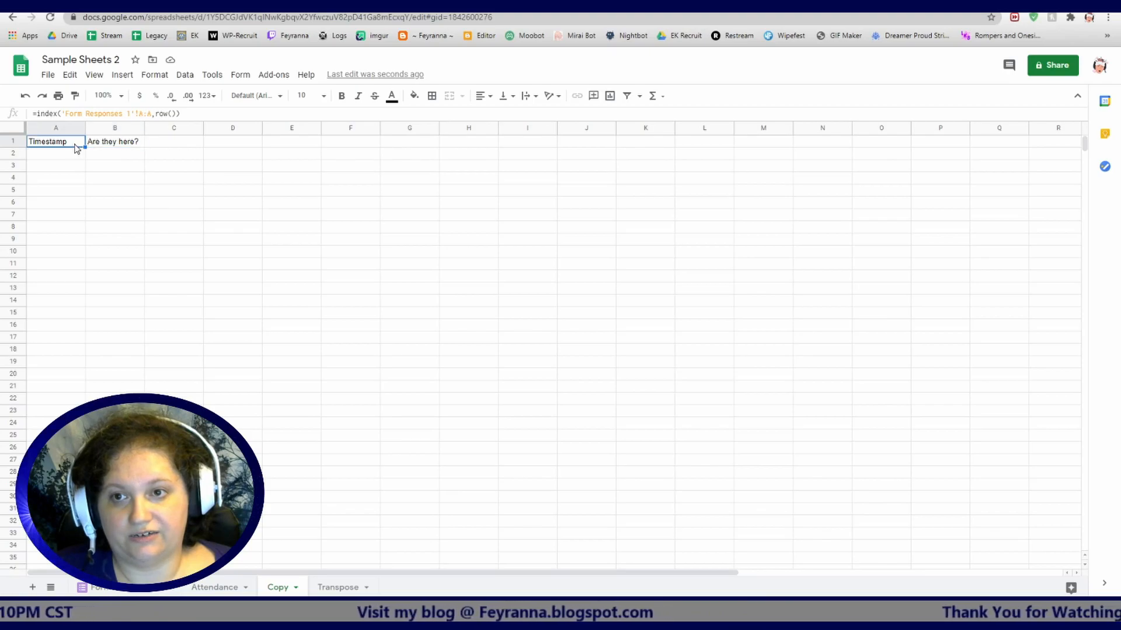
left_click(104, 147, "ctrl")
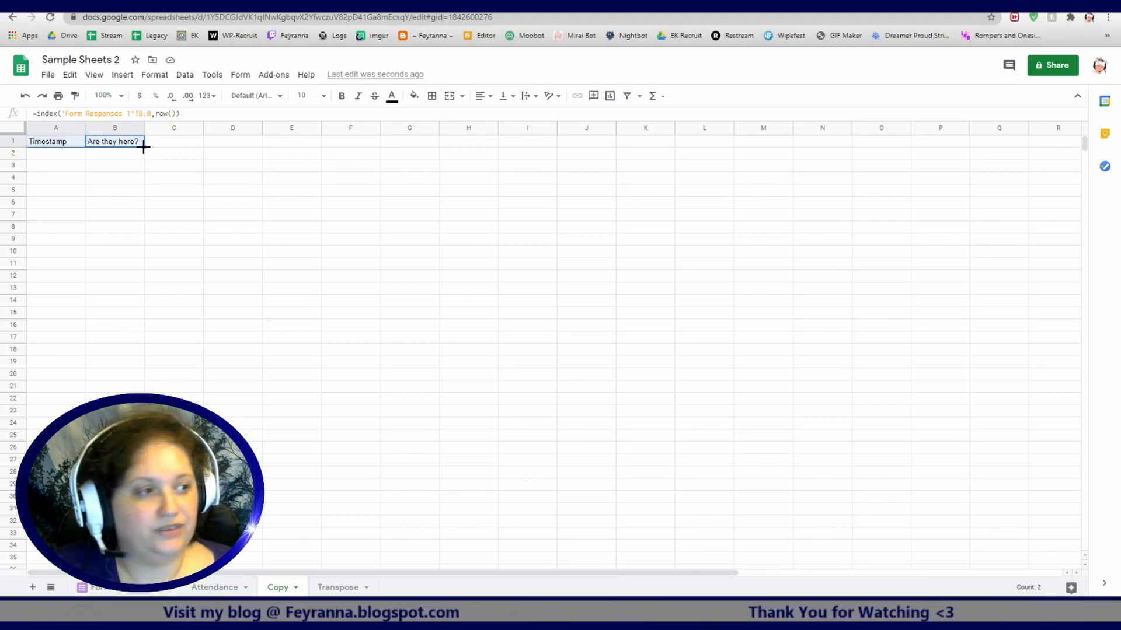
left_click_drag(143, 147, 145, 438)
left_click_drag(145, 569, 145, 572)
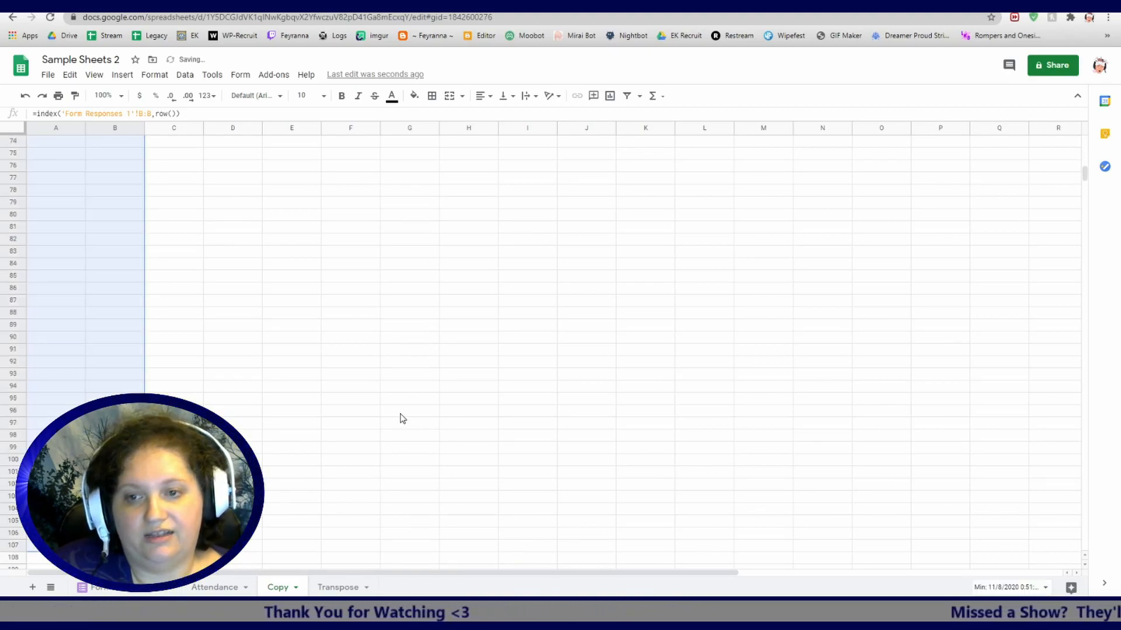
scroll(401, 418, "up", 6)
scroll(401, 417, "up", 3)
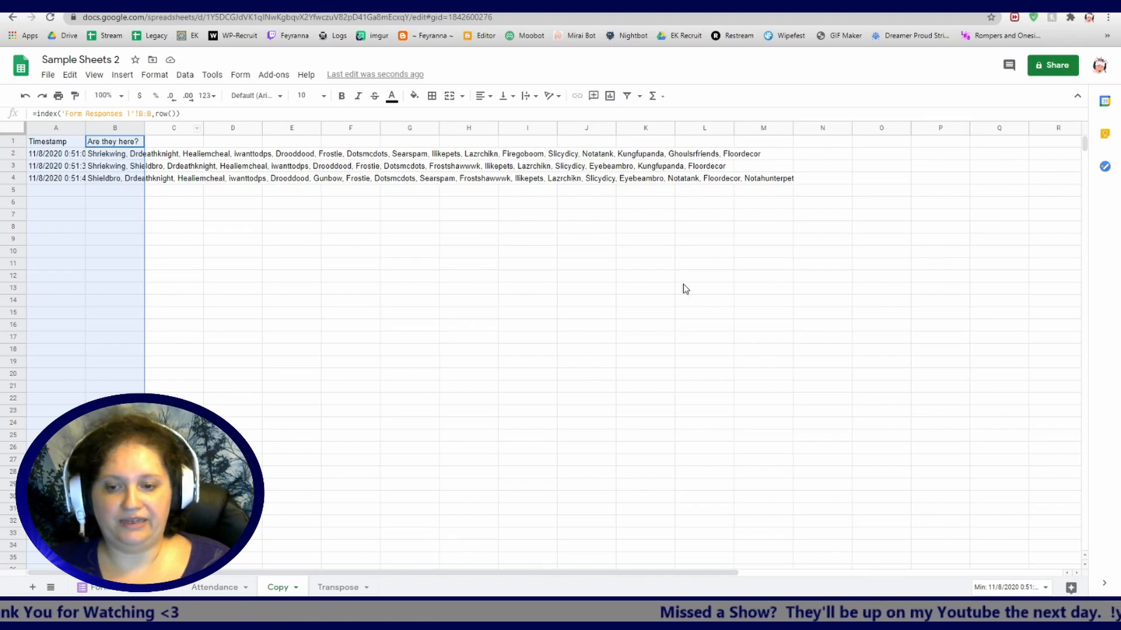
Enter ='Form Responses 1'!A2 in cell A3 of the Transpose sheet
left_click(115, 591)
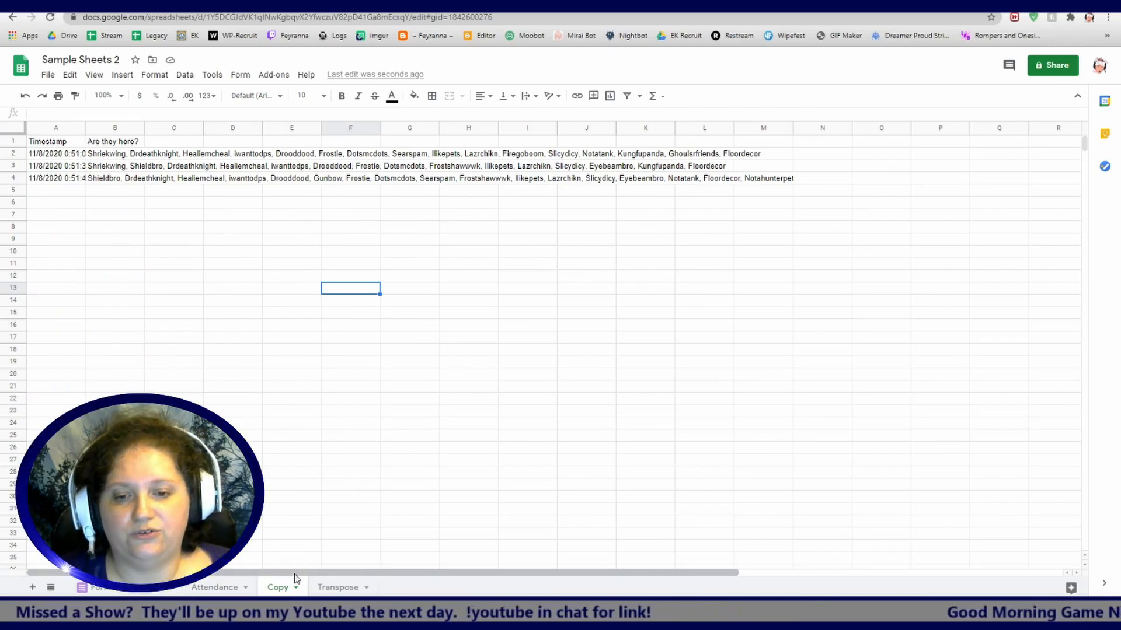
left_click(338, 587)
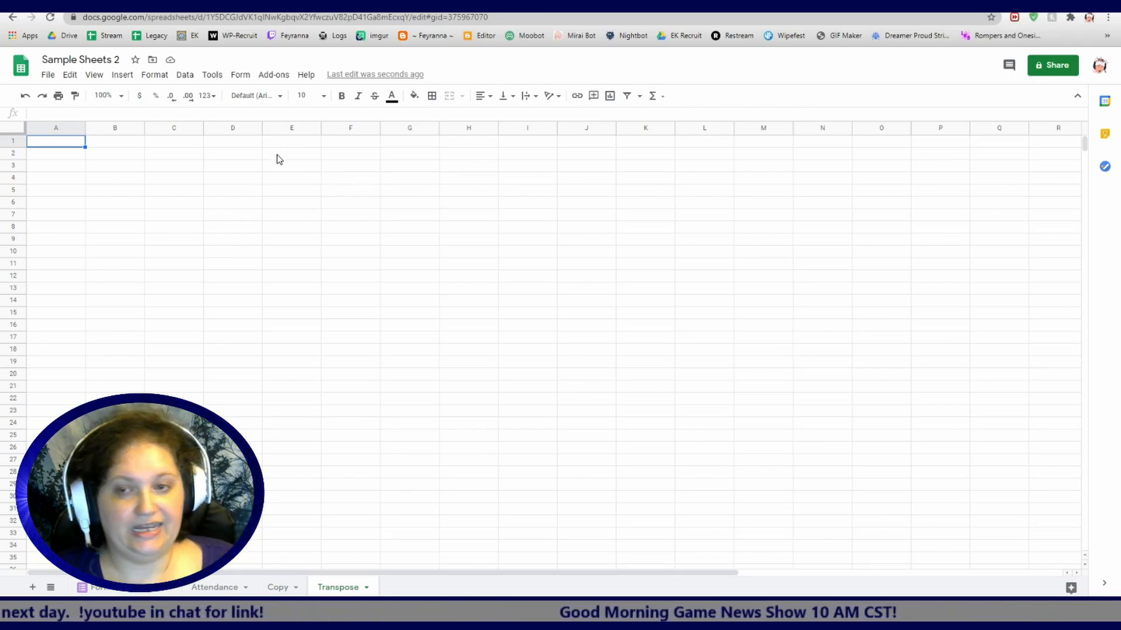
type("='Form Responses 1'!A2")
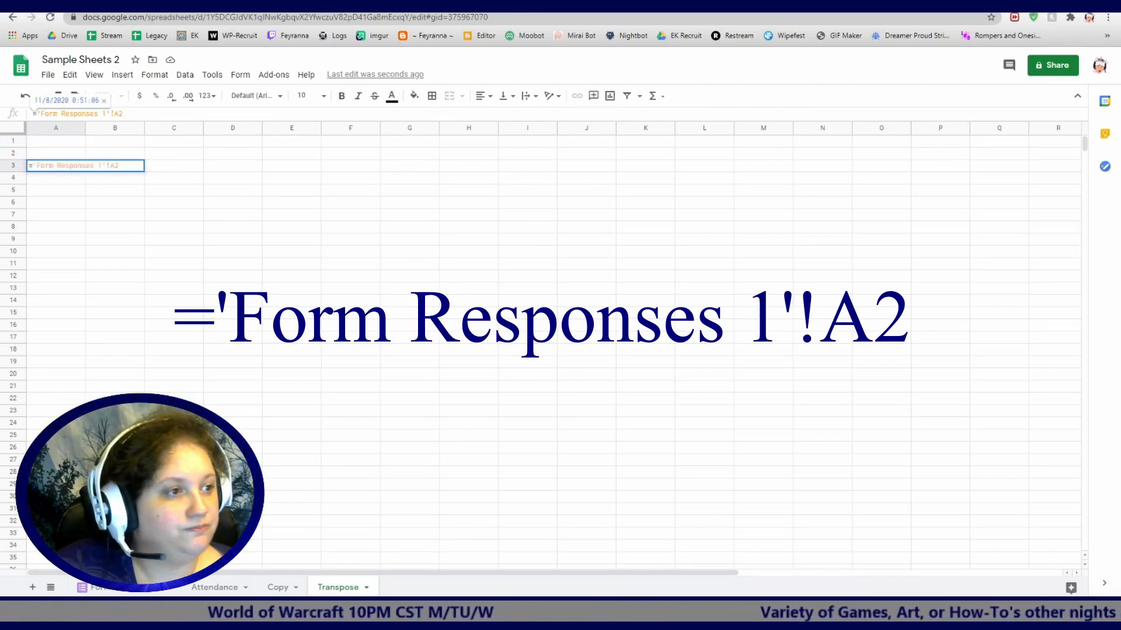
left_click(350, 239)
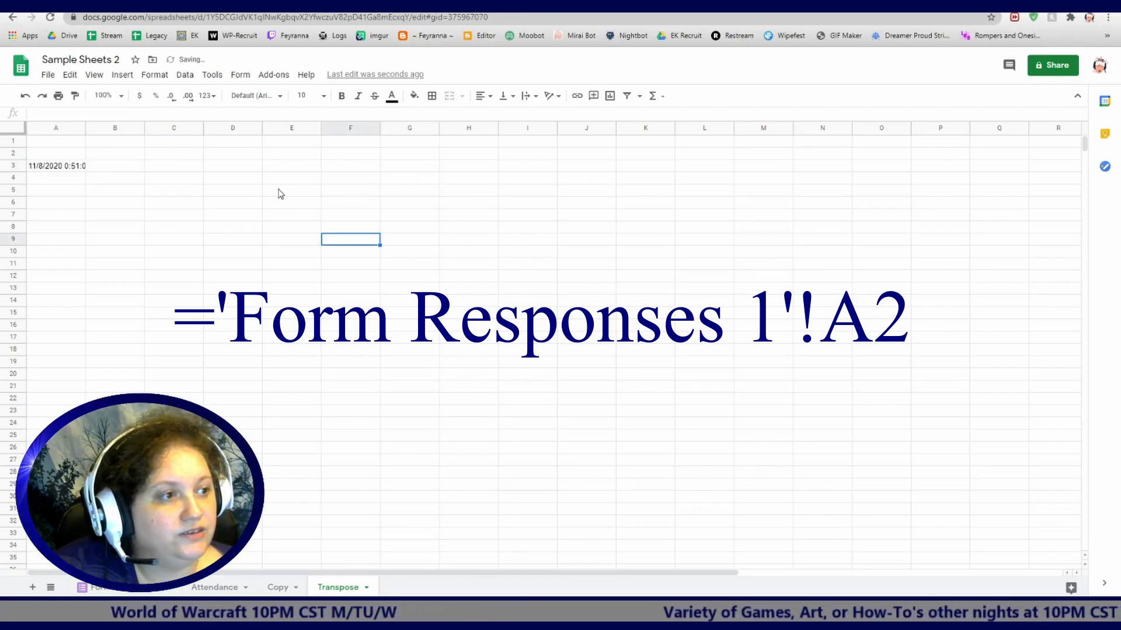
Fill the timestamp formula in A3 of the Transpose sheet down column A to beyond row 100
left_click(70, 168)
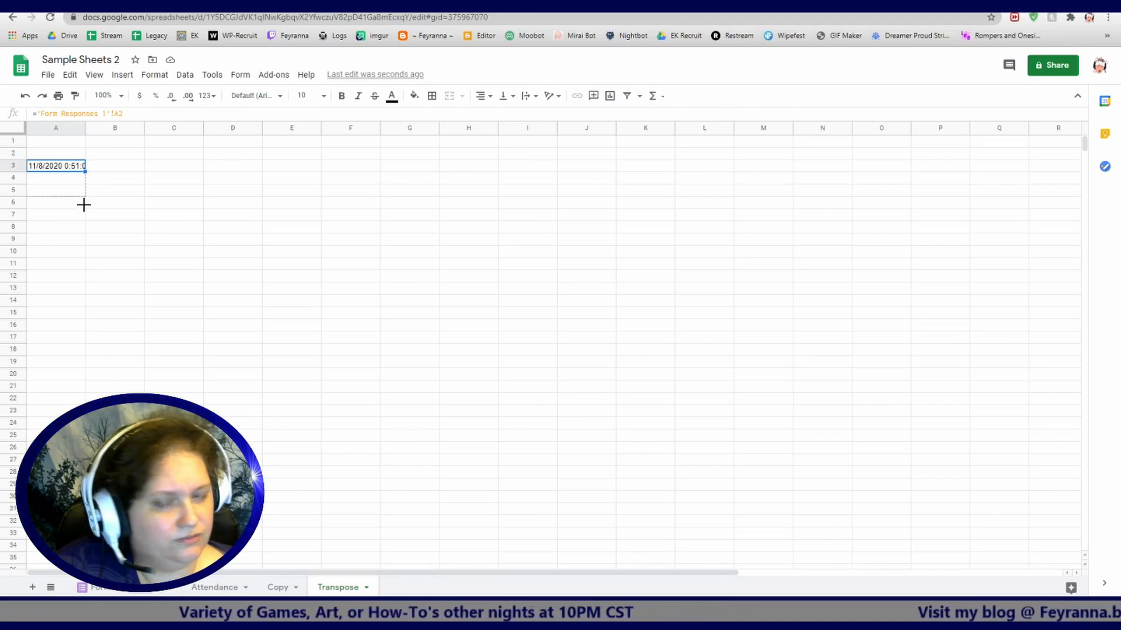
left_click_drag(79, 295, 82, 376)
scroll(82, 377, "down", 3)
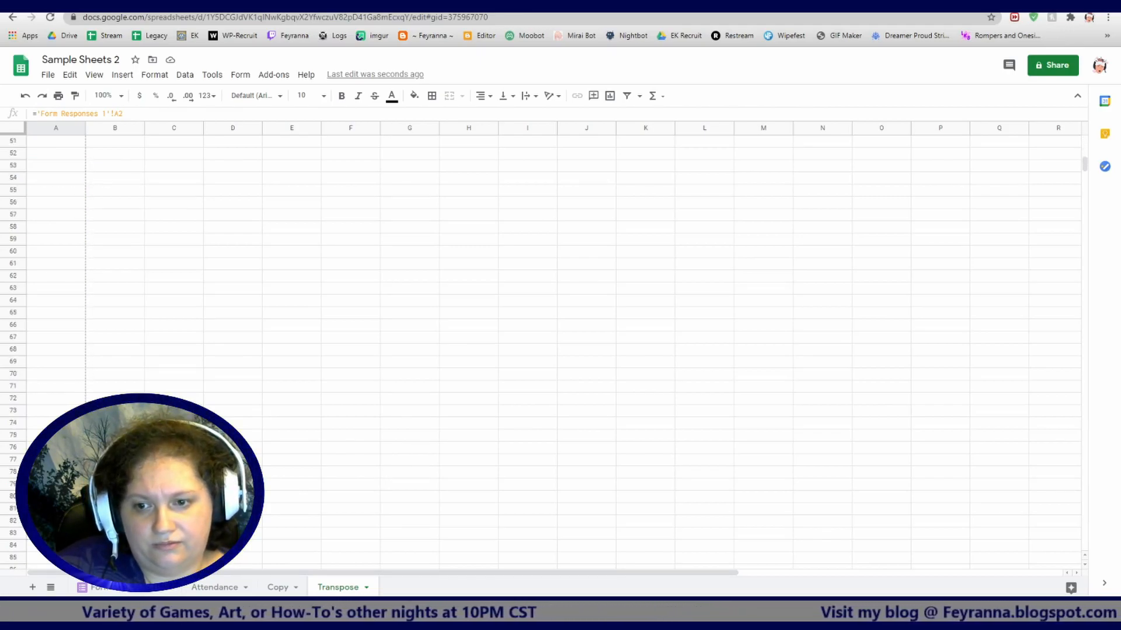
left_click_drag(82, 557, 82, 562)
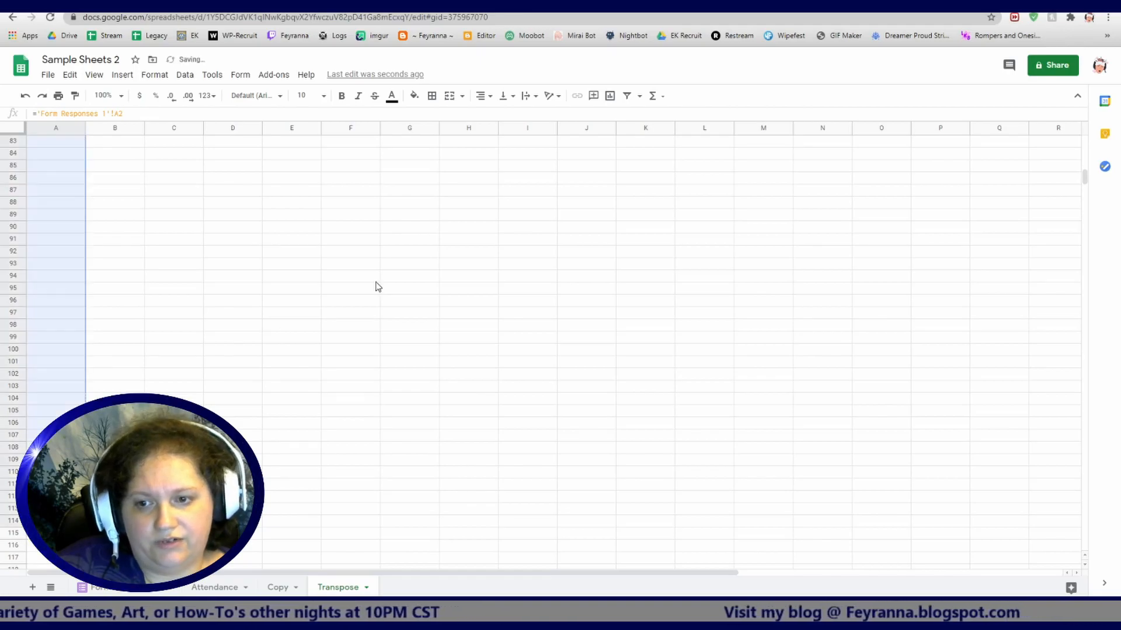
scroll(573, 324, "up", 7)
scroll(573, 320, "up", 6)
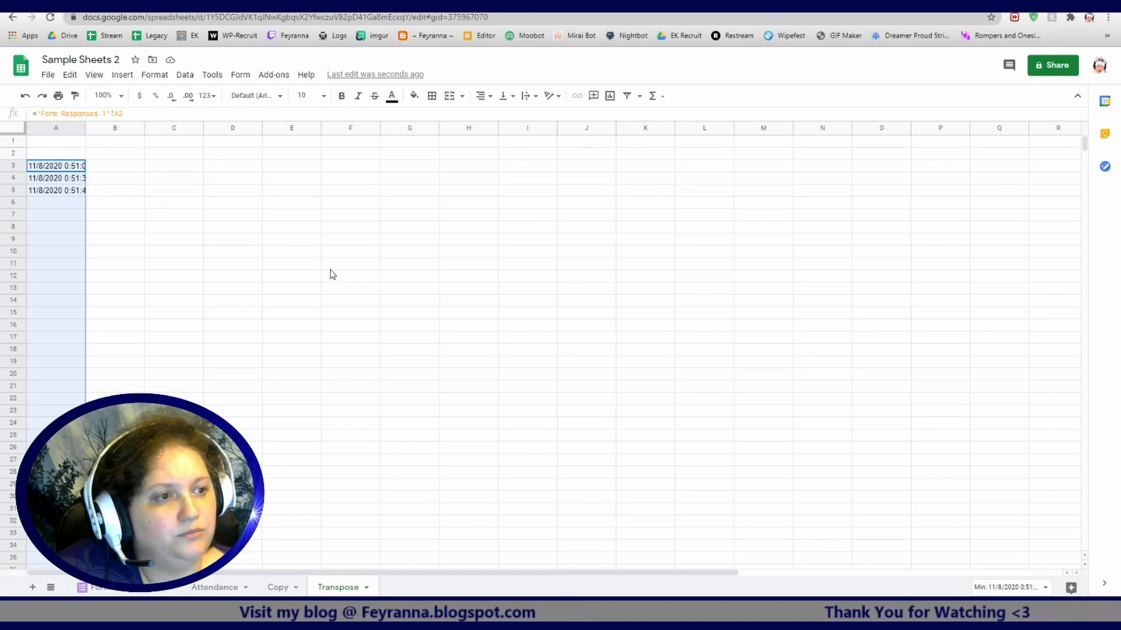
Enter =Transpose(Attendance!B2:B100) in cell B1 of the Transpose sheet to lay the roster names across row 1
left_click(109, 141)
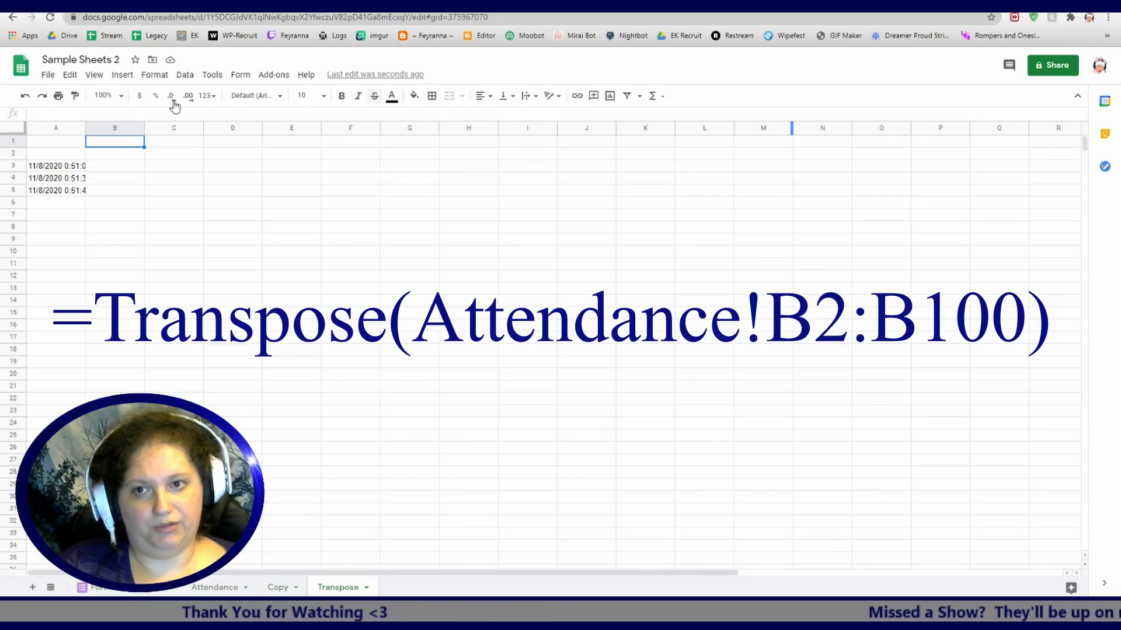
left_click(79, 111)
type("=Transpose(Attendance!B2:B100)")
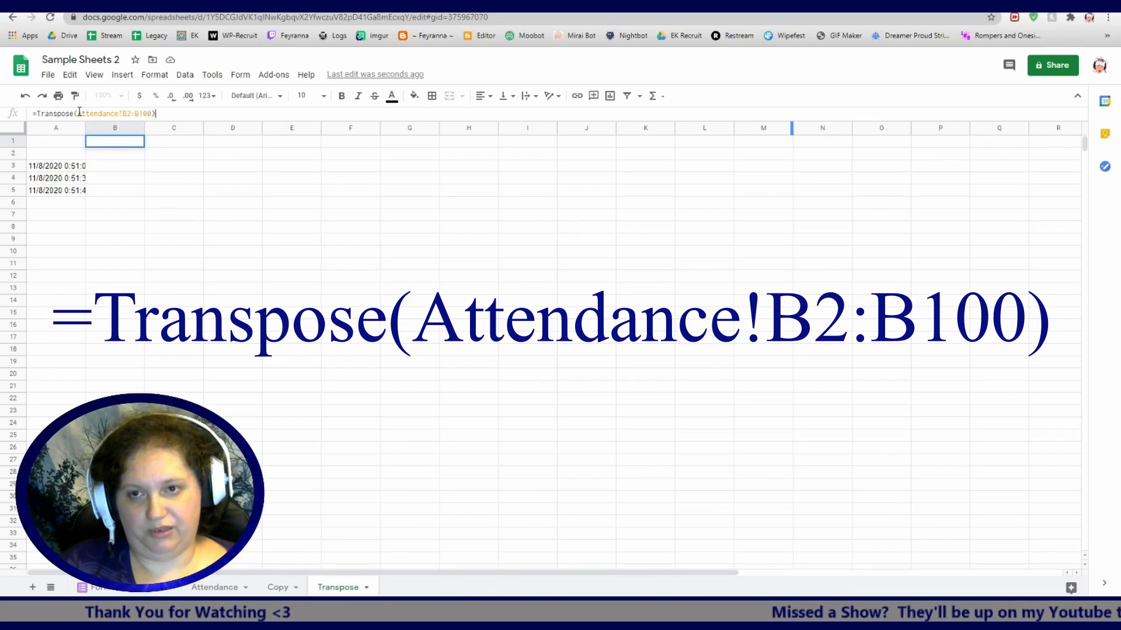
left_click(202, 204)
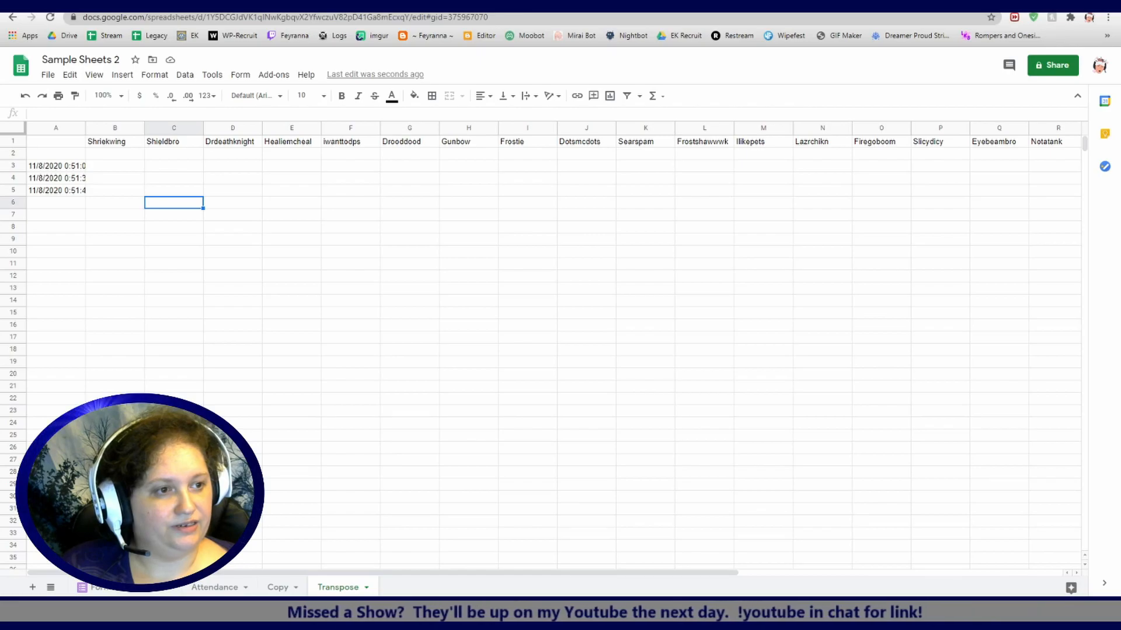
Enter =iferror(if(find(B$1,Copy!$B2),"x")) in cell B3 of the Transpose sheet
left_click(96, 169)
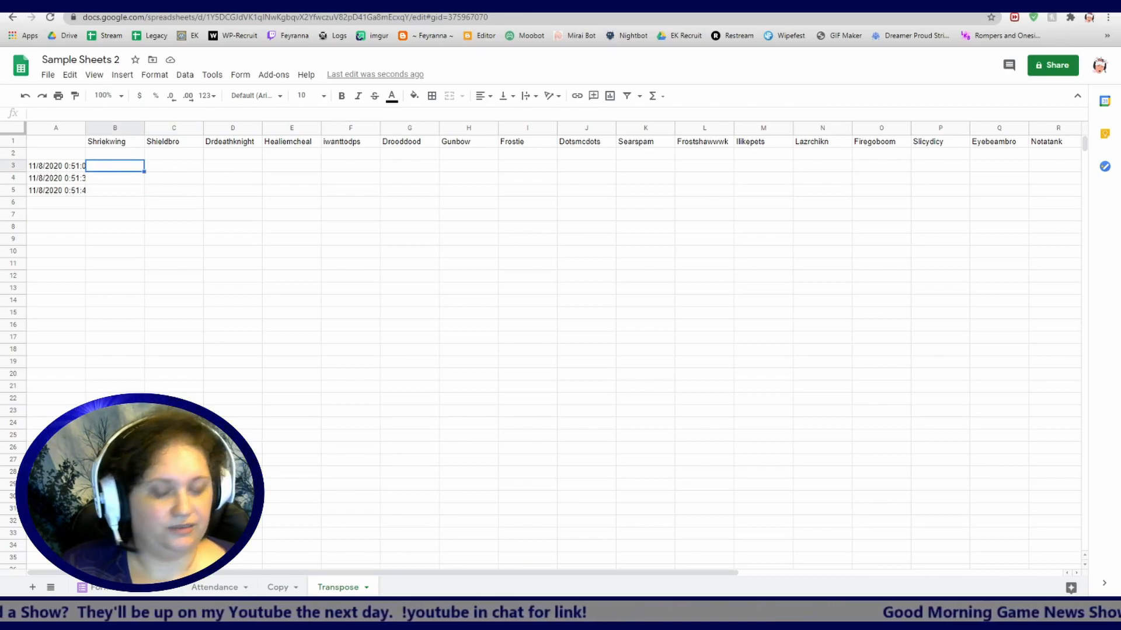
type("=iferror(if(find(B$1,Copy!$B2),\"x\"))")
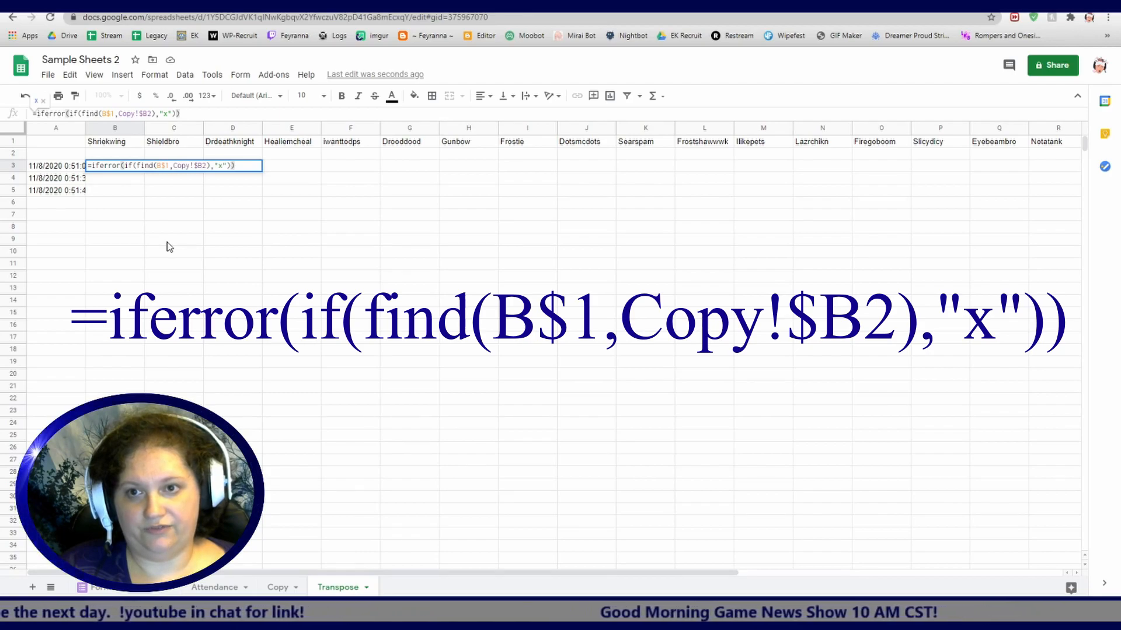
left_click(117, 193)
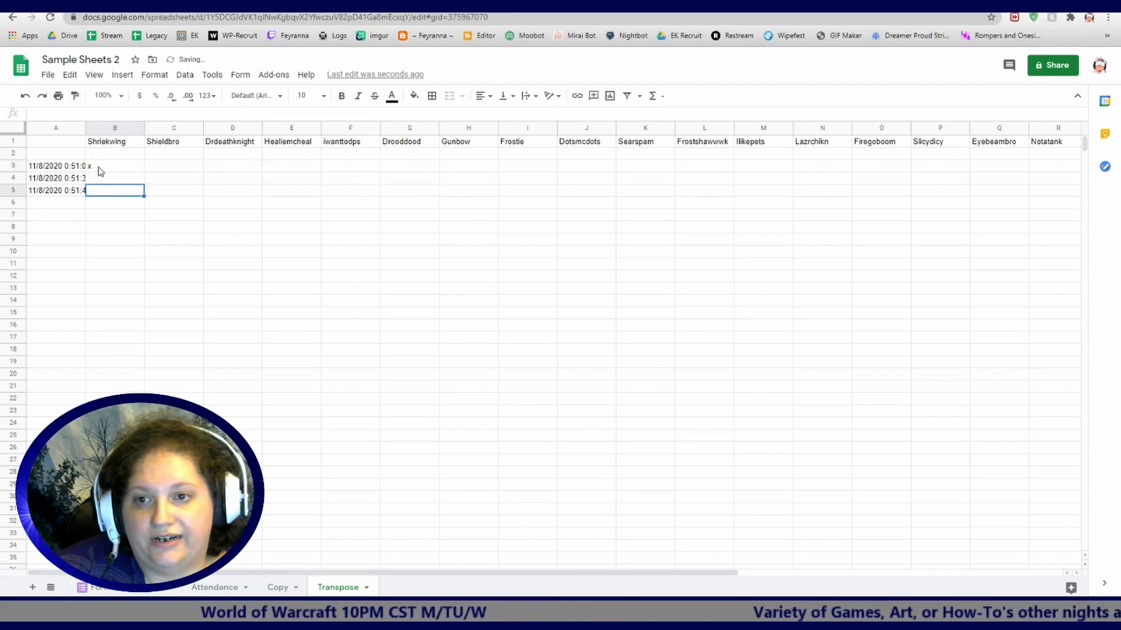
Fill the iferror formula from B3 across row 3 of the Transpose sheet to column Z
left_click(112, 167)
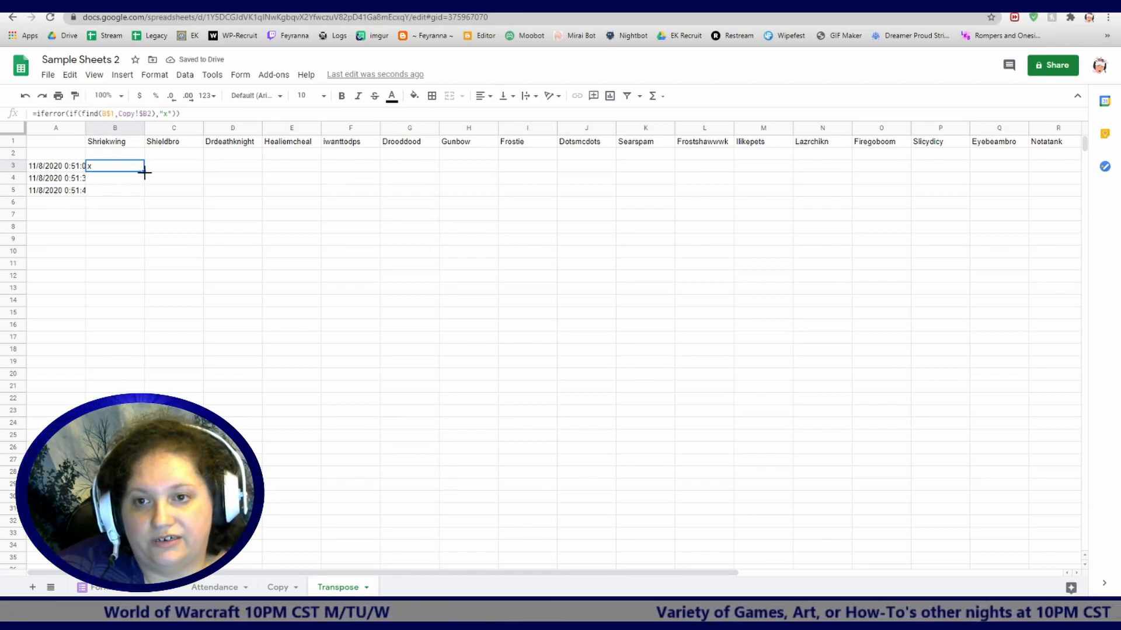
left_click_drag(191, 179, 1067, 169)
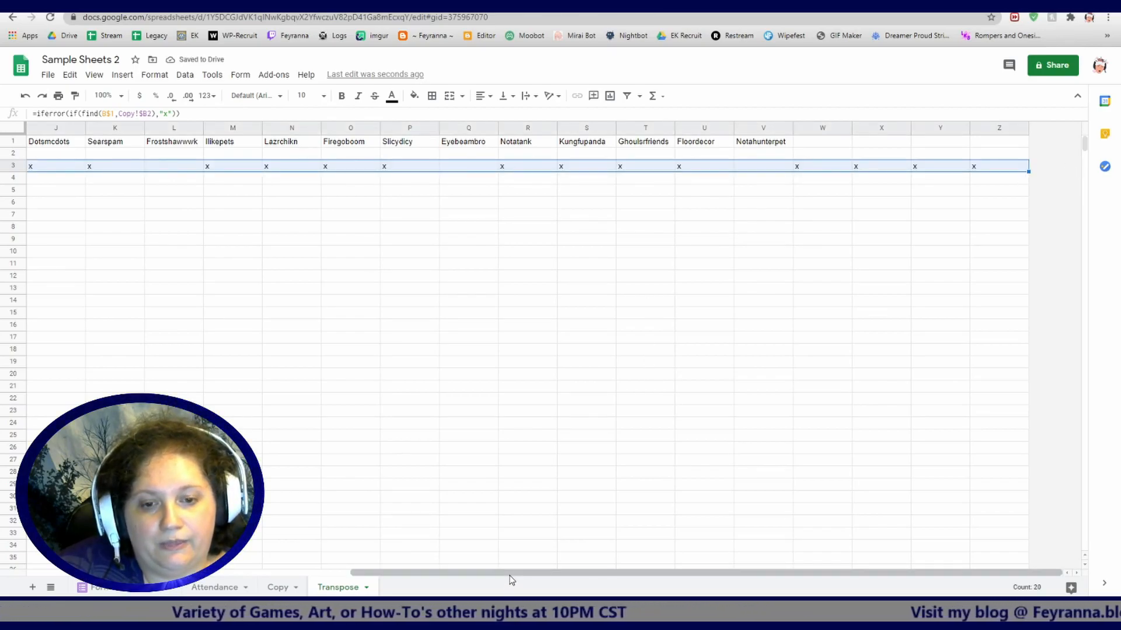
scroll(510, 578, "left", 10)
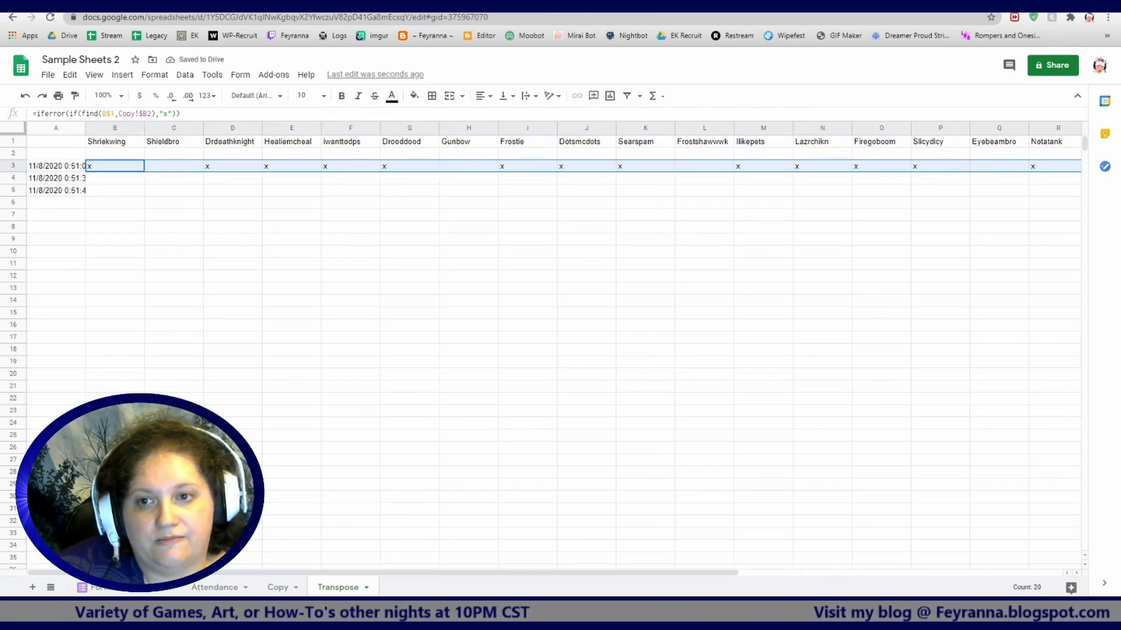
left_click_drag(248, 573, 776, 585)
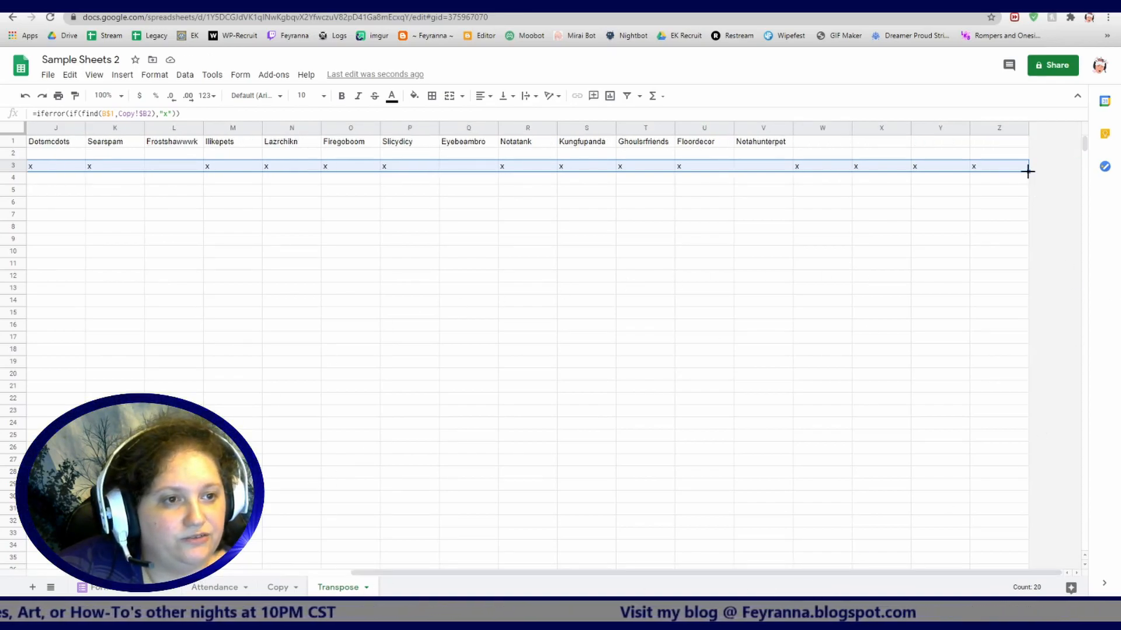
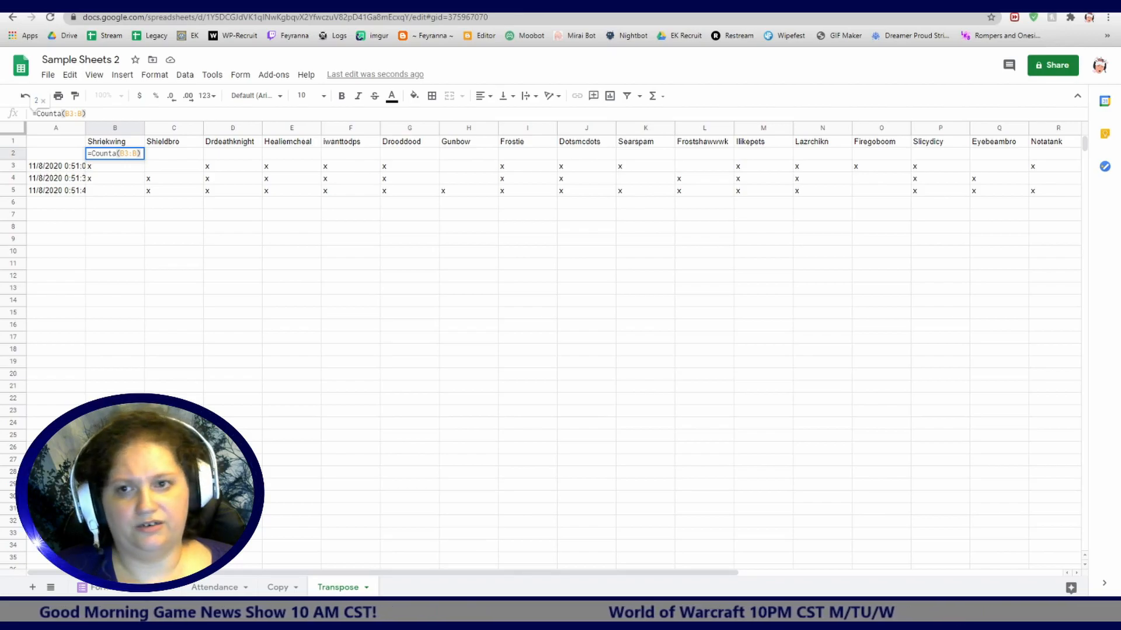
Enter =Counta(B3:B) in B2 of the Transpose sheet and fill it across row 2 to column Z
double_click(313, 343)
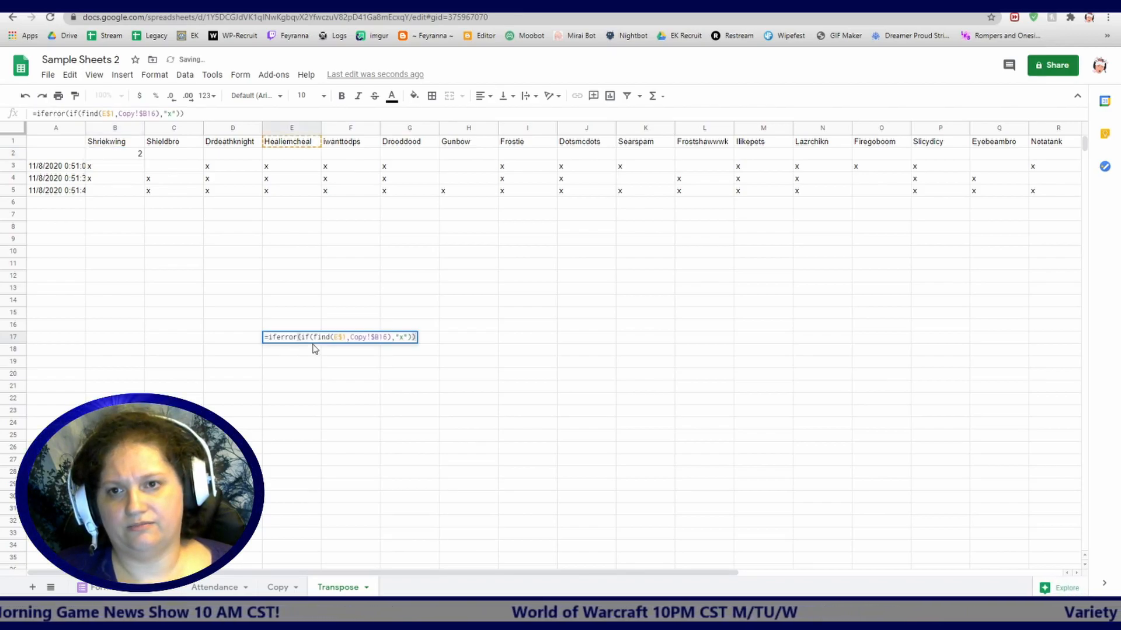
left_click(134, 157)
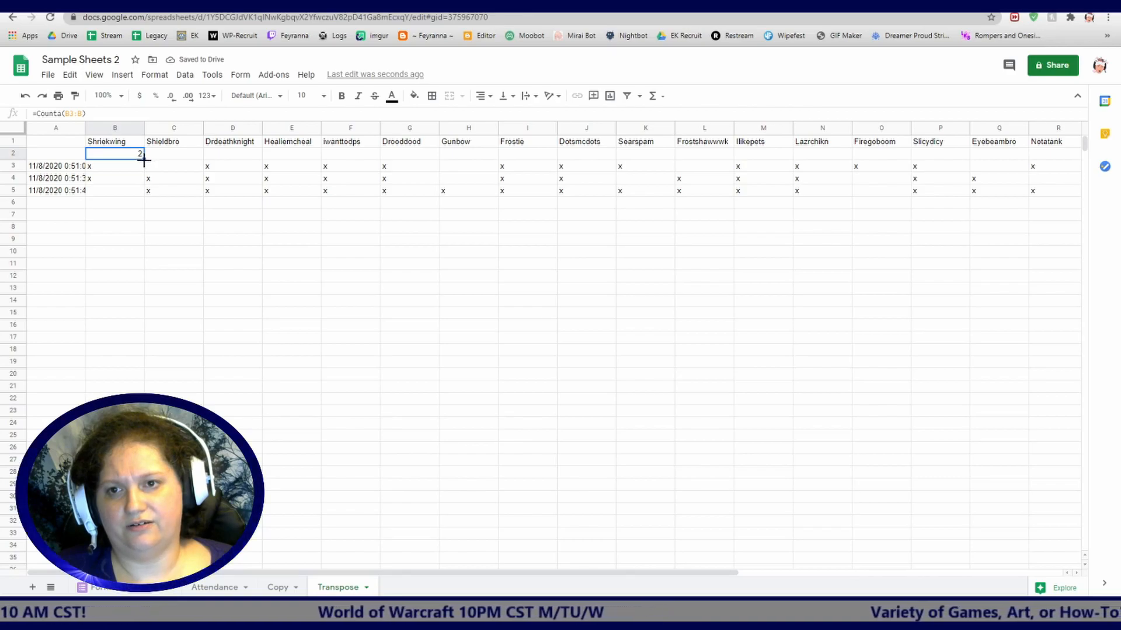
left_click_drag(144, 158, 1053, 167)
left_click_drag(410, 576, 2, 540)
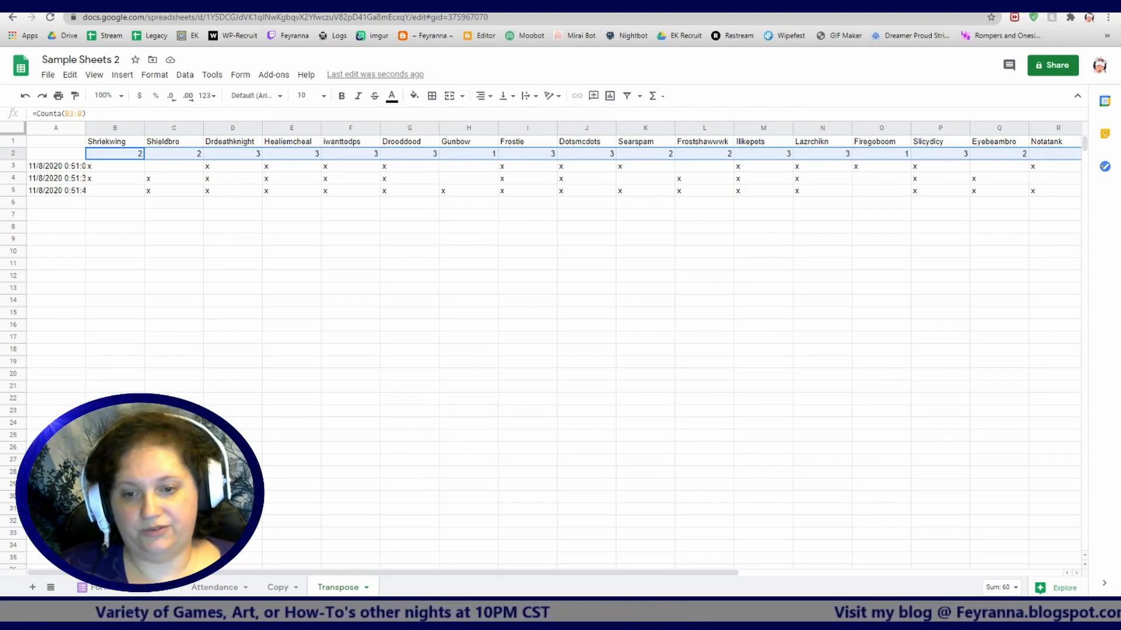
Enter =transpose(Transpose!B2:Z2) in cell D2 of the Attendance sheet, under #attend
left_click(210, 589)
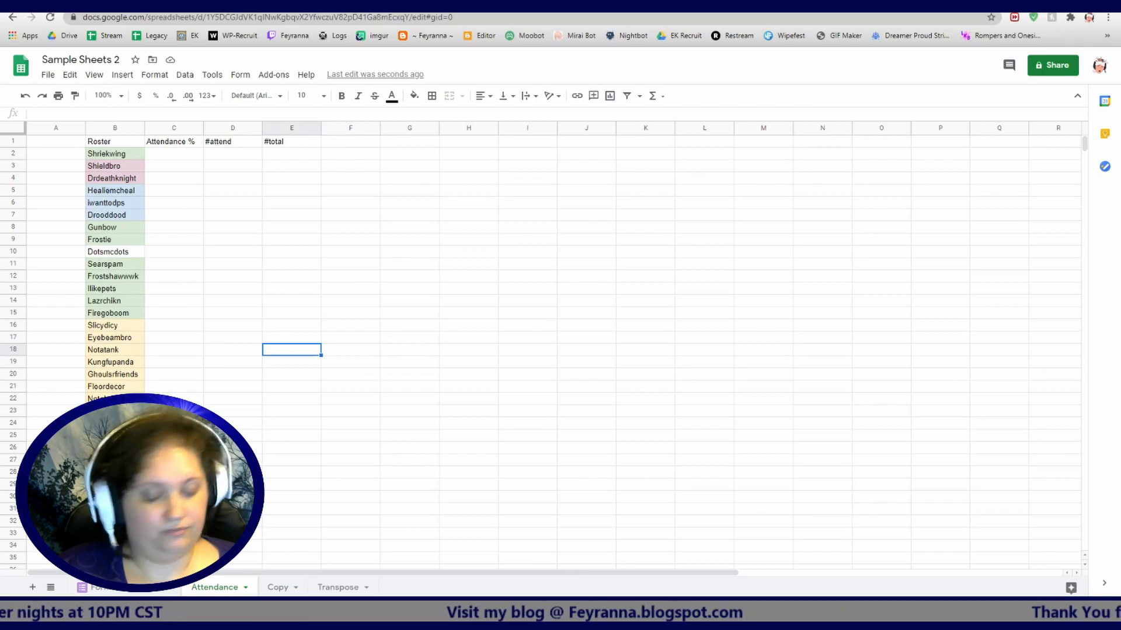
left_click(230, 155)
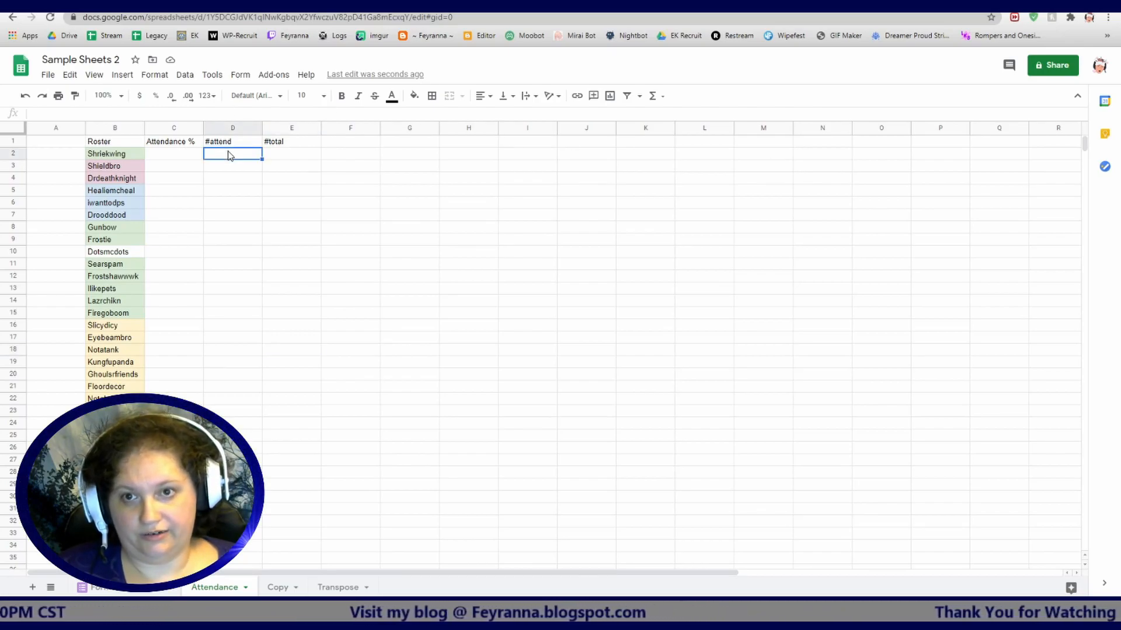
type("=transpose(Transpose!B2:Z2)")
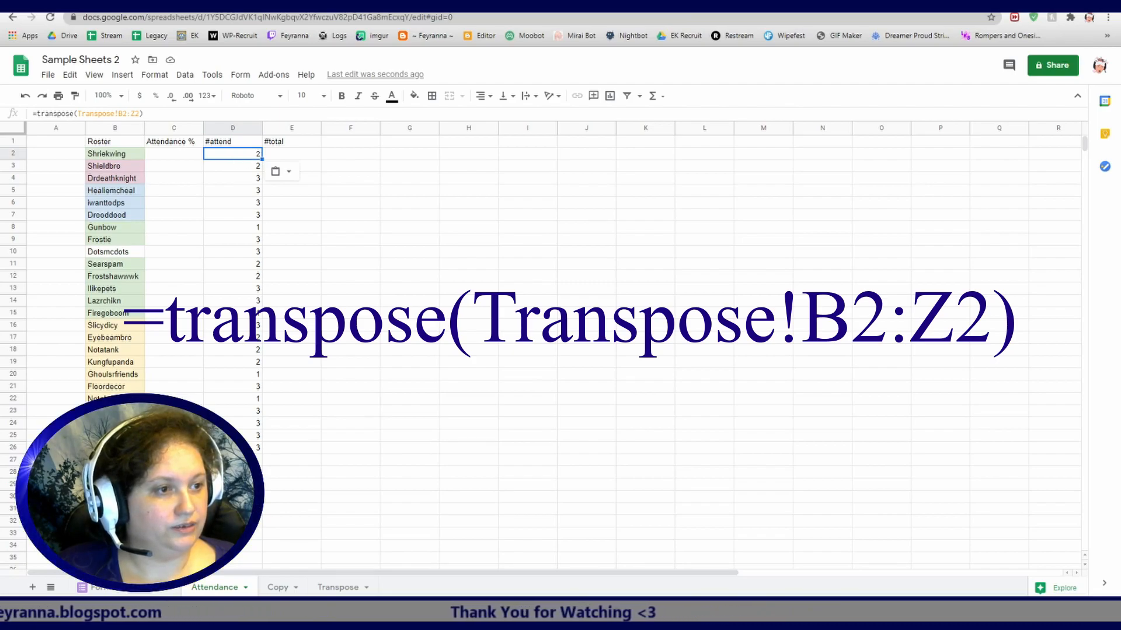
left_click(704, 215)
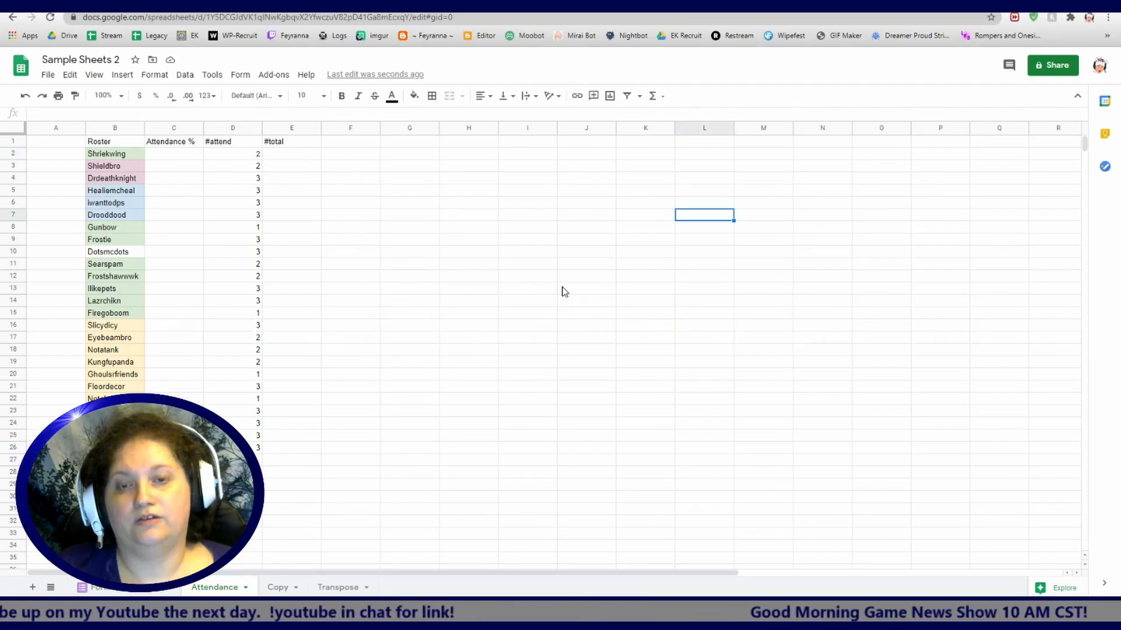
Enter =IF(B2="","",COUNTA('Form Responses 1'!A$2:A)) in cell E2 of the Attendance sheet, under #total
left_click(288, 154)
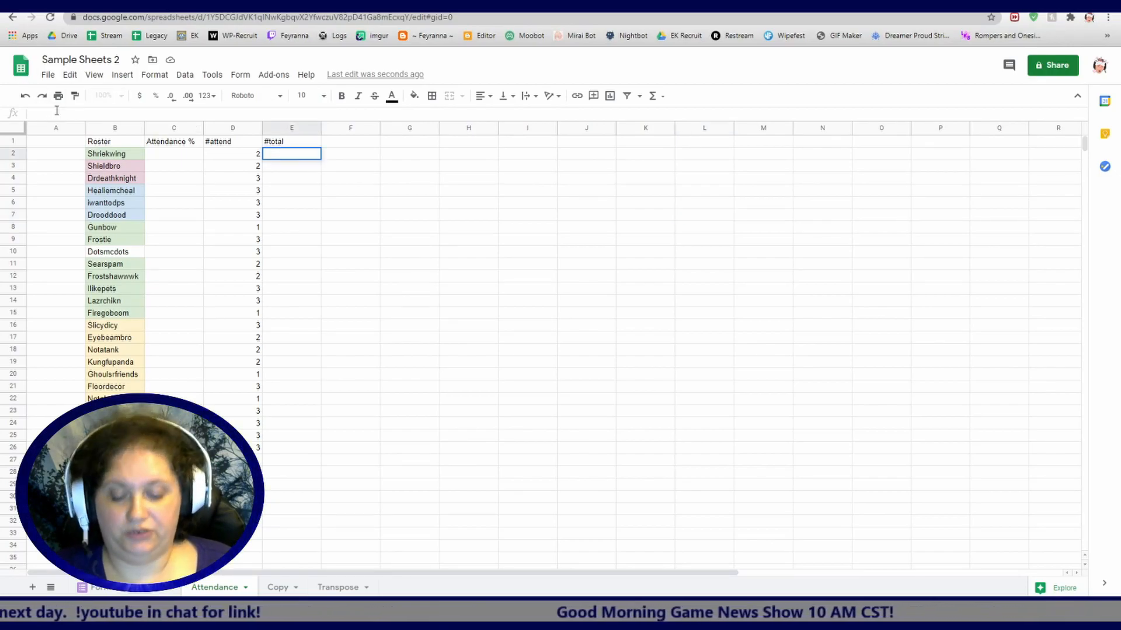
type("=IF(B2=\"\",\"\",COUNTA('Form Responses 1'!A$2:A))")
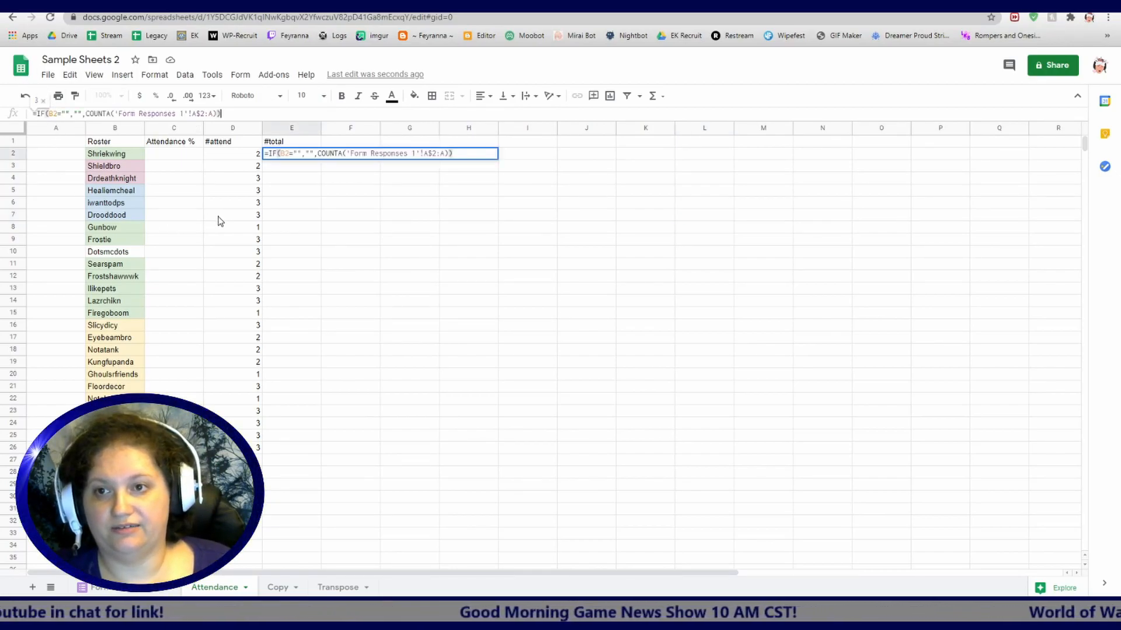
left_click(433, 226)
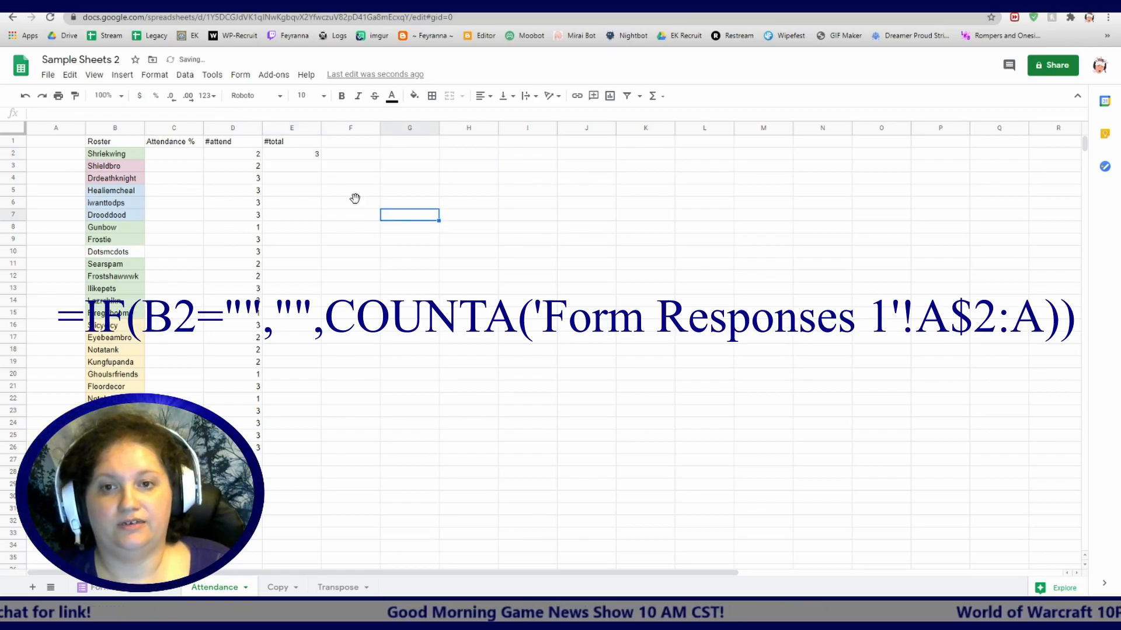
Fill the #total formula in E2 of the Attendance sheet down column E to beyond row 60
left_click(312, 155)
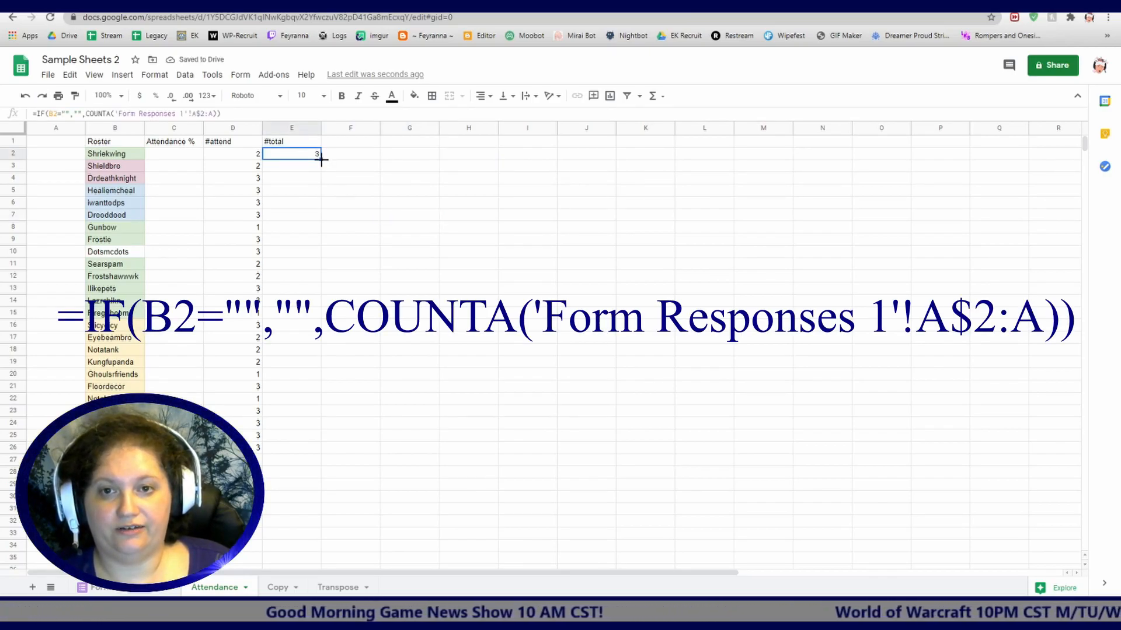
left_click_drag(321, 159, 310, 533)
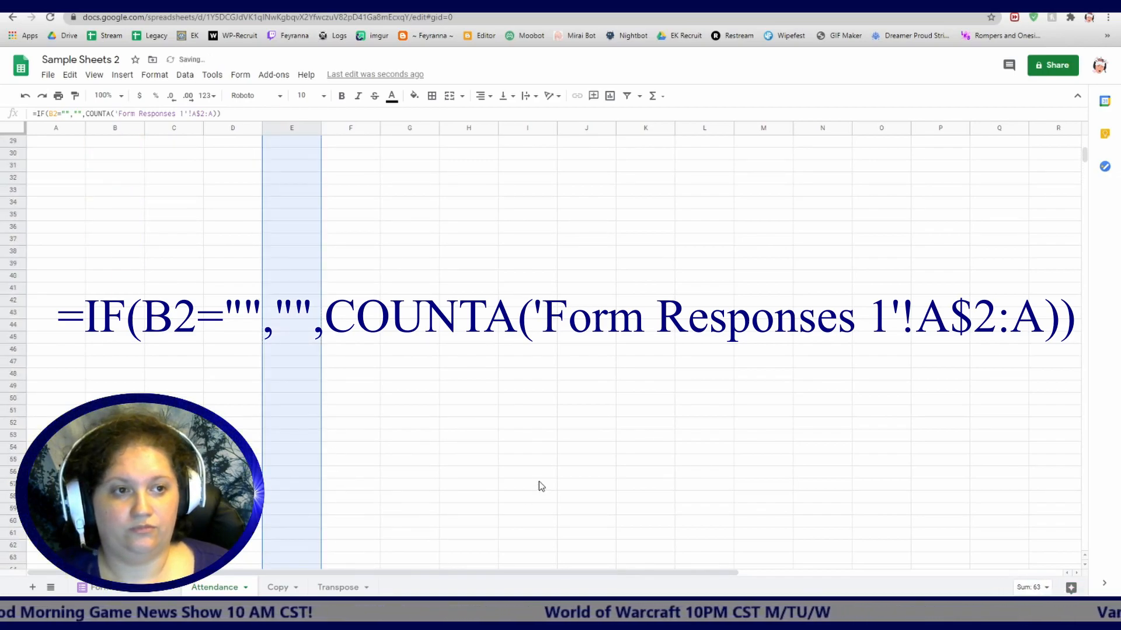
scroll(538, 484, "up", 15)
left_click(534, 432)
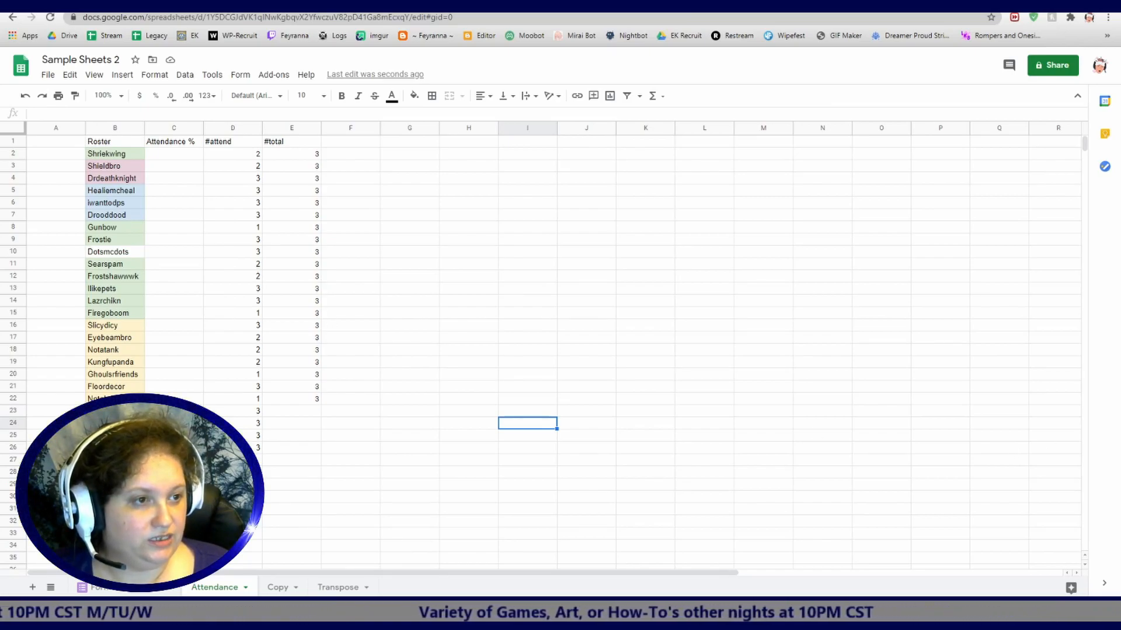
Enter =ROUND((D2/E2)*100,1) in C2 of the Attendance sheet and fill it down the Attendance % column to beyond row 100
left_click(181, 156)
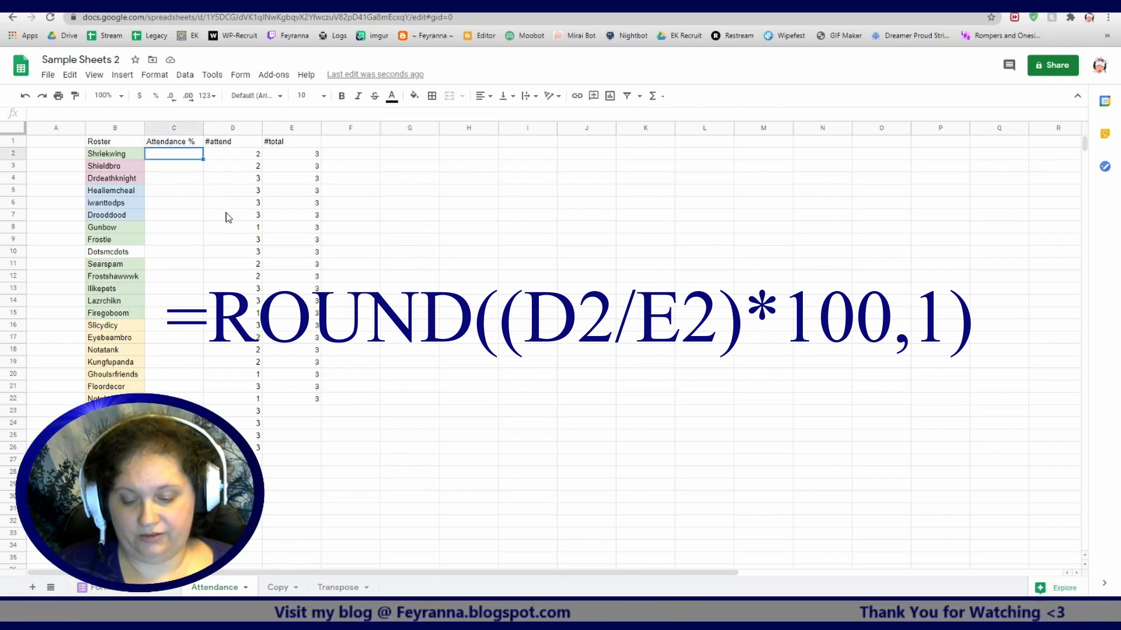
type("=ROUND((D2/E2)*100,1)")
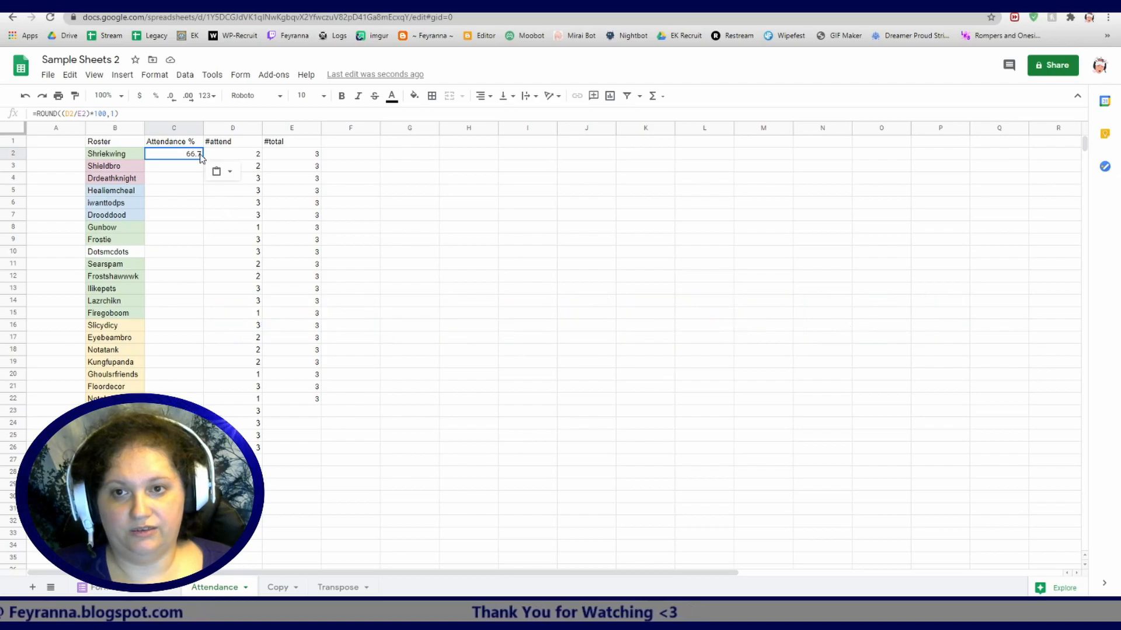
left_click_drag(202, 159, 203, 409)
scroll(203, 403, "down", 10)
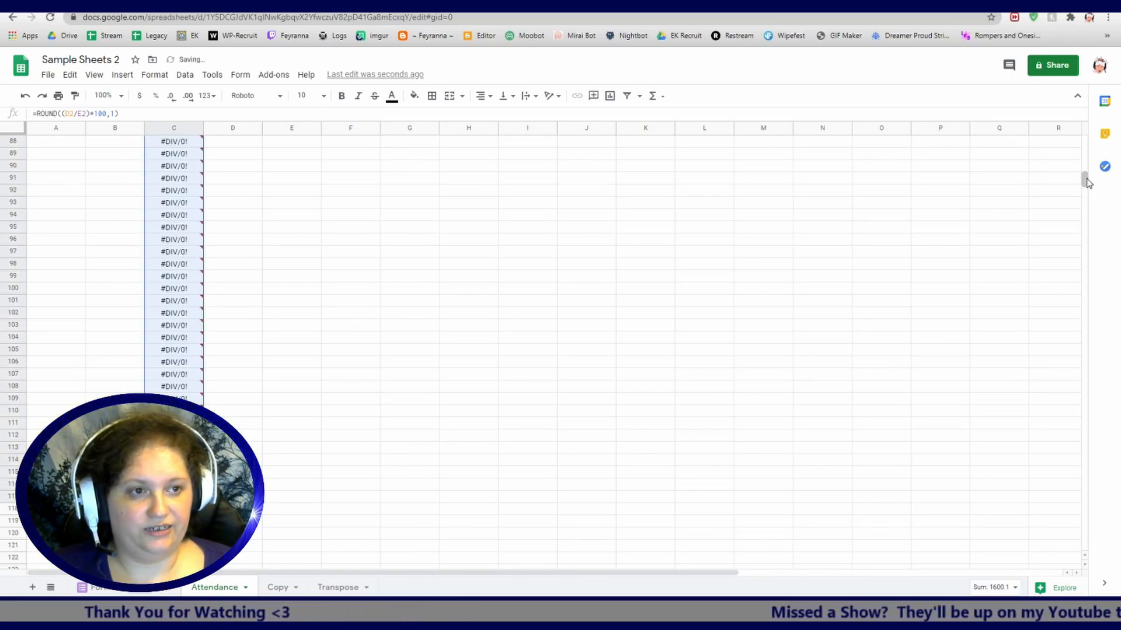
Clear the surplus formulas below the last roster member in C23:E123 of the Attendance sheet
left_click_drag(1084, 182, 1092, 127)
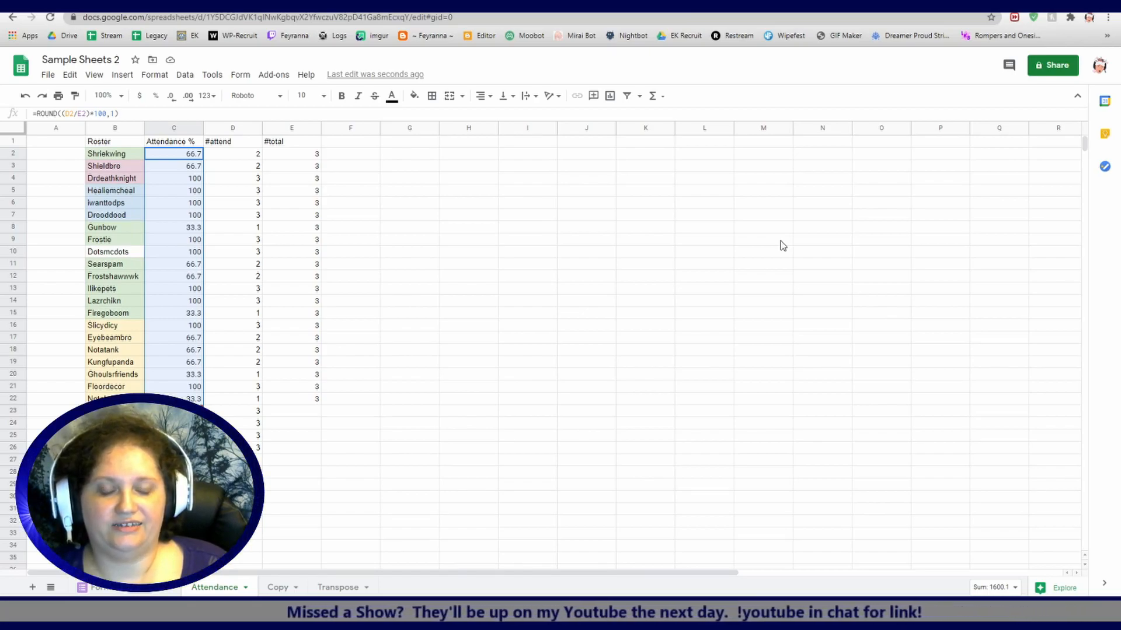
left_click(640, 319)
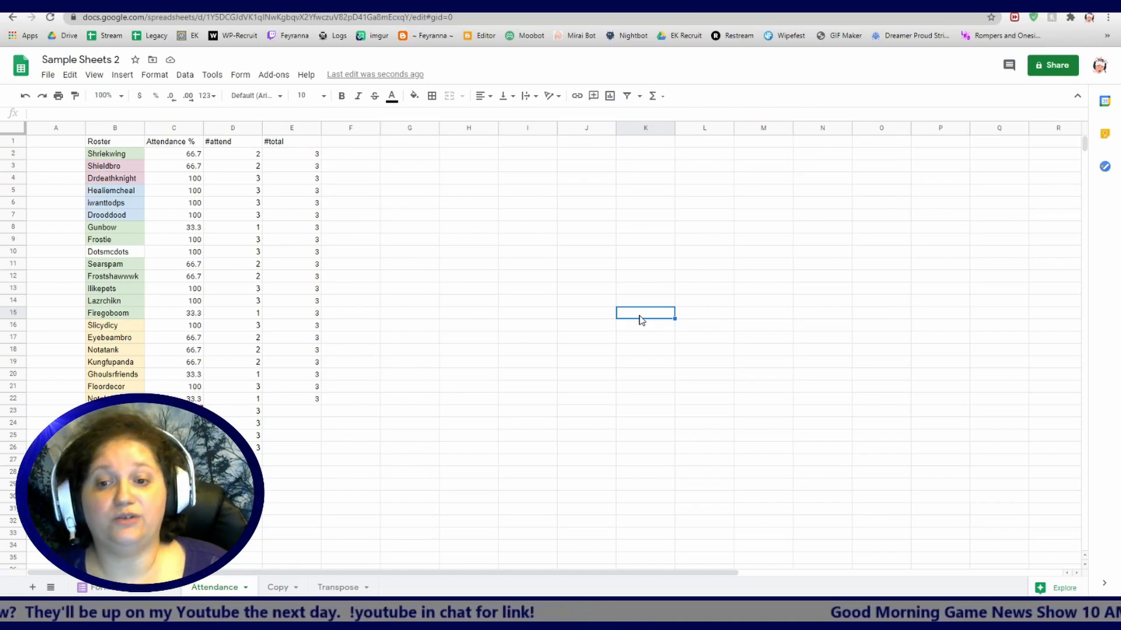
scroll(577, 319, "down", 1)
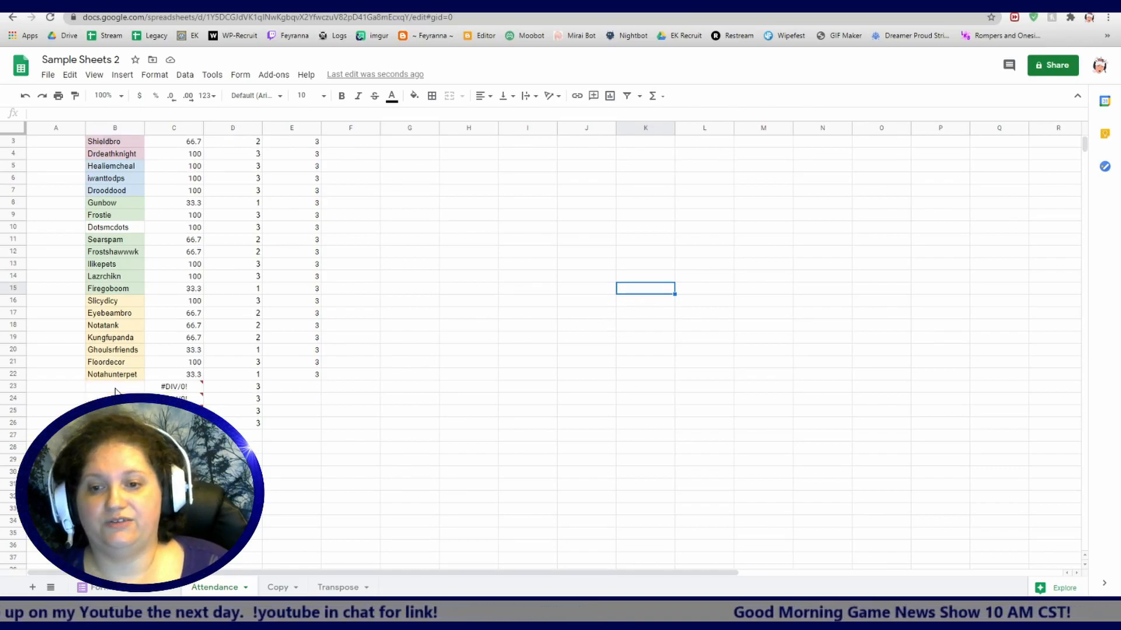
left_click_drag(153, 388, 321, 304)
scroll(265, 484, "down", 18)
scroll(267, 485, "down", 7)
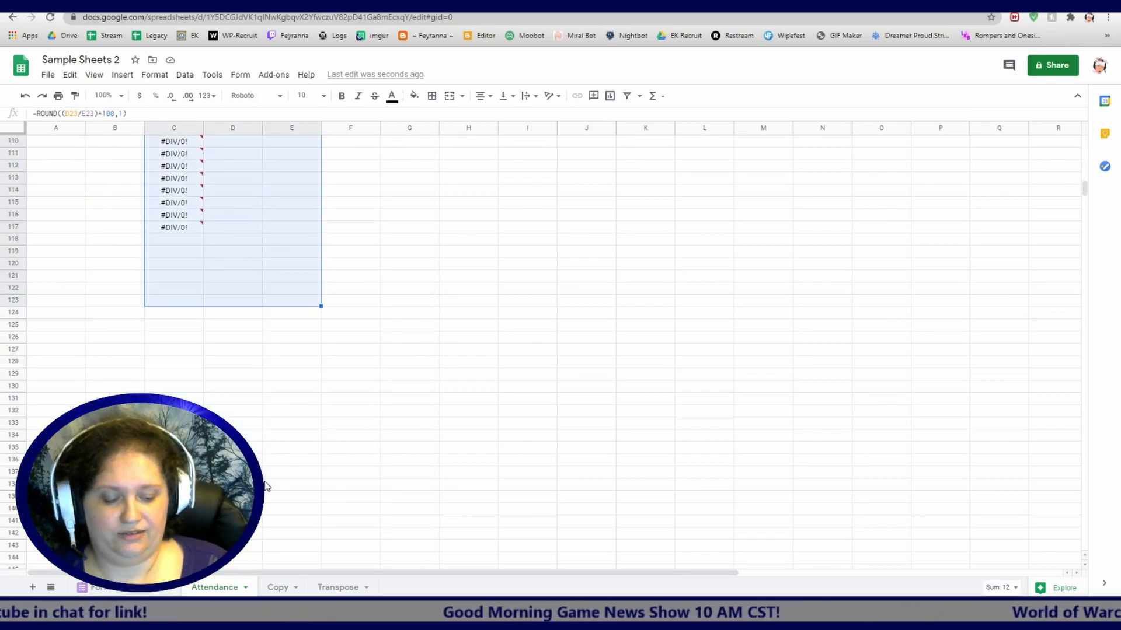
key("Delete")
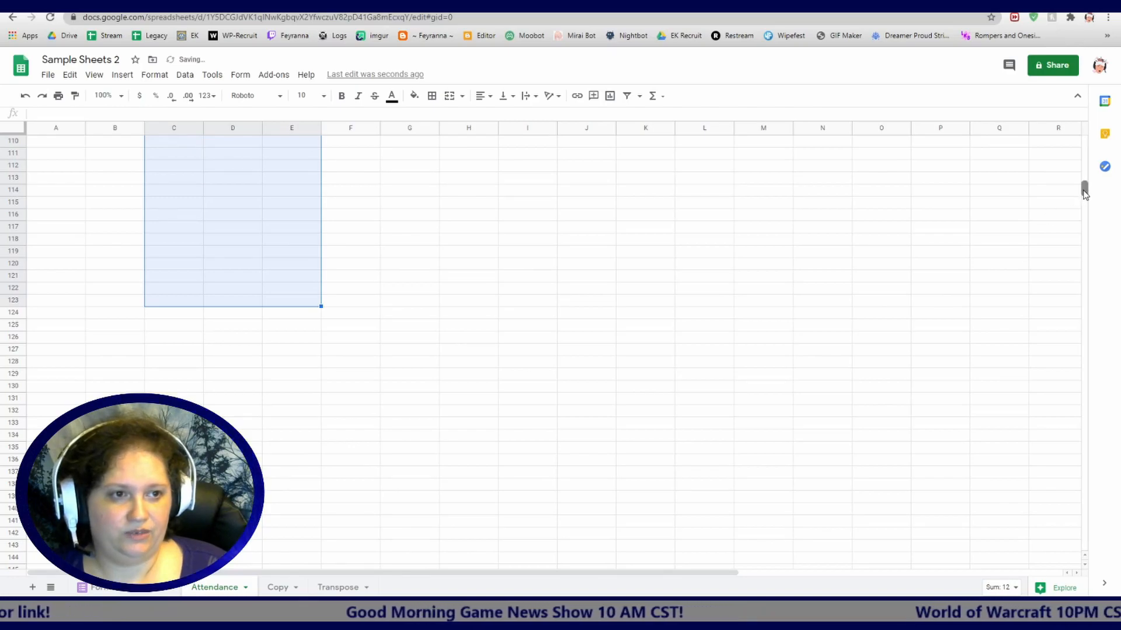
left_click_drag(1083, 188, 1084, 141)
left_click(589, 450)
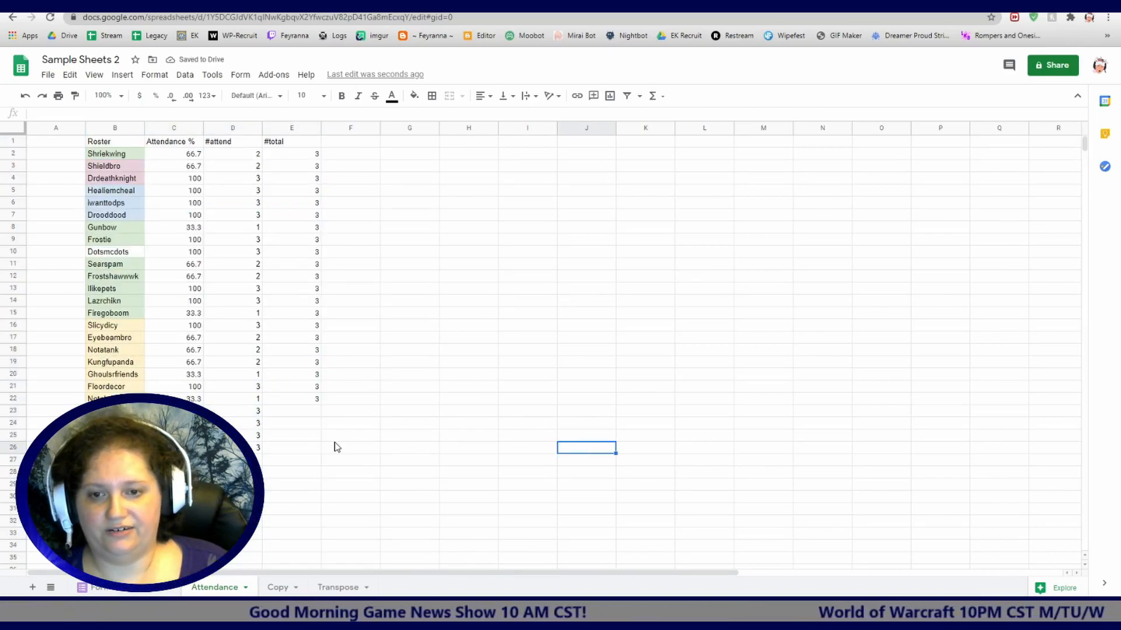
Try to clear the extra #attend values below the last roster member in D23:D31
left_click_drag(234, 412, 234, 509)
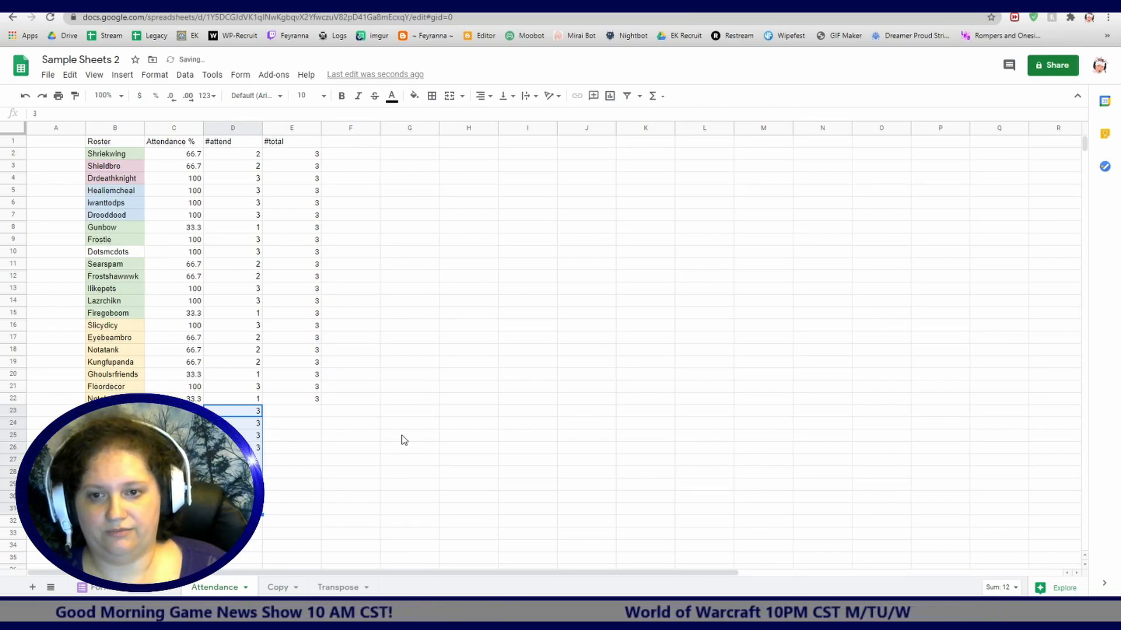
left_click(657, 427)
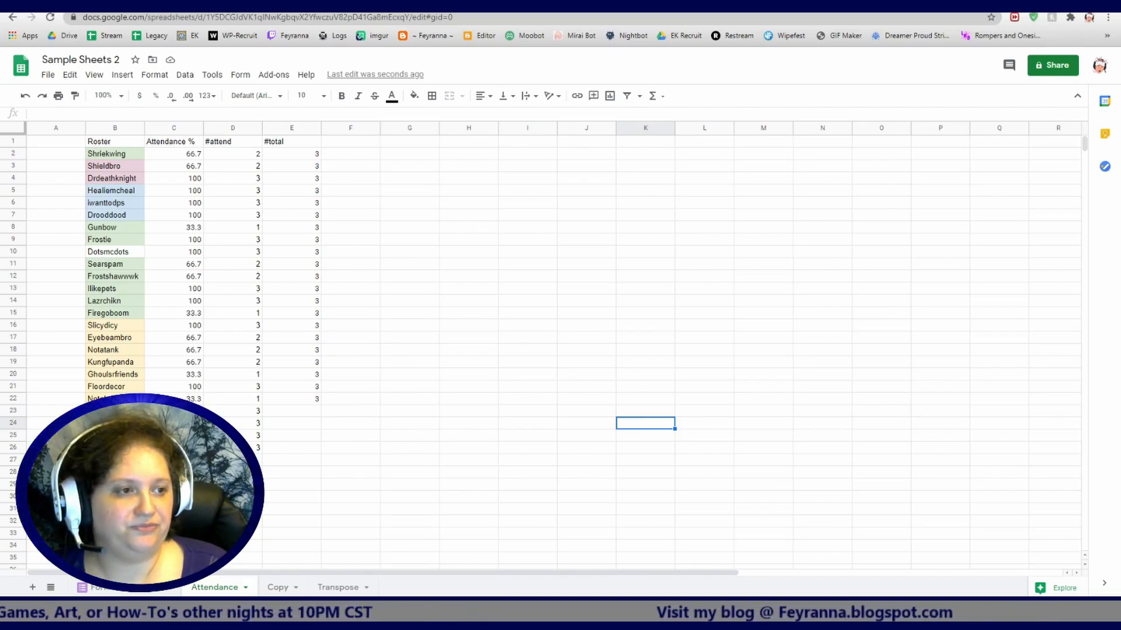
left_click(519, 315)
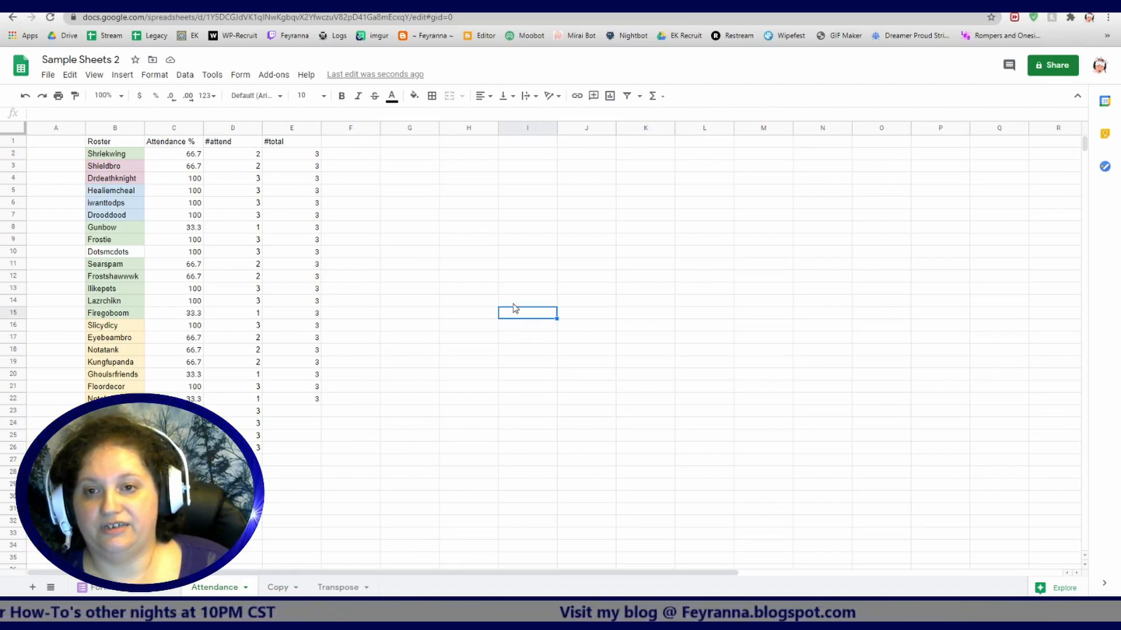